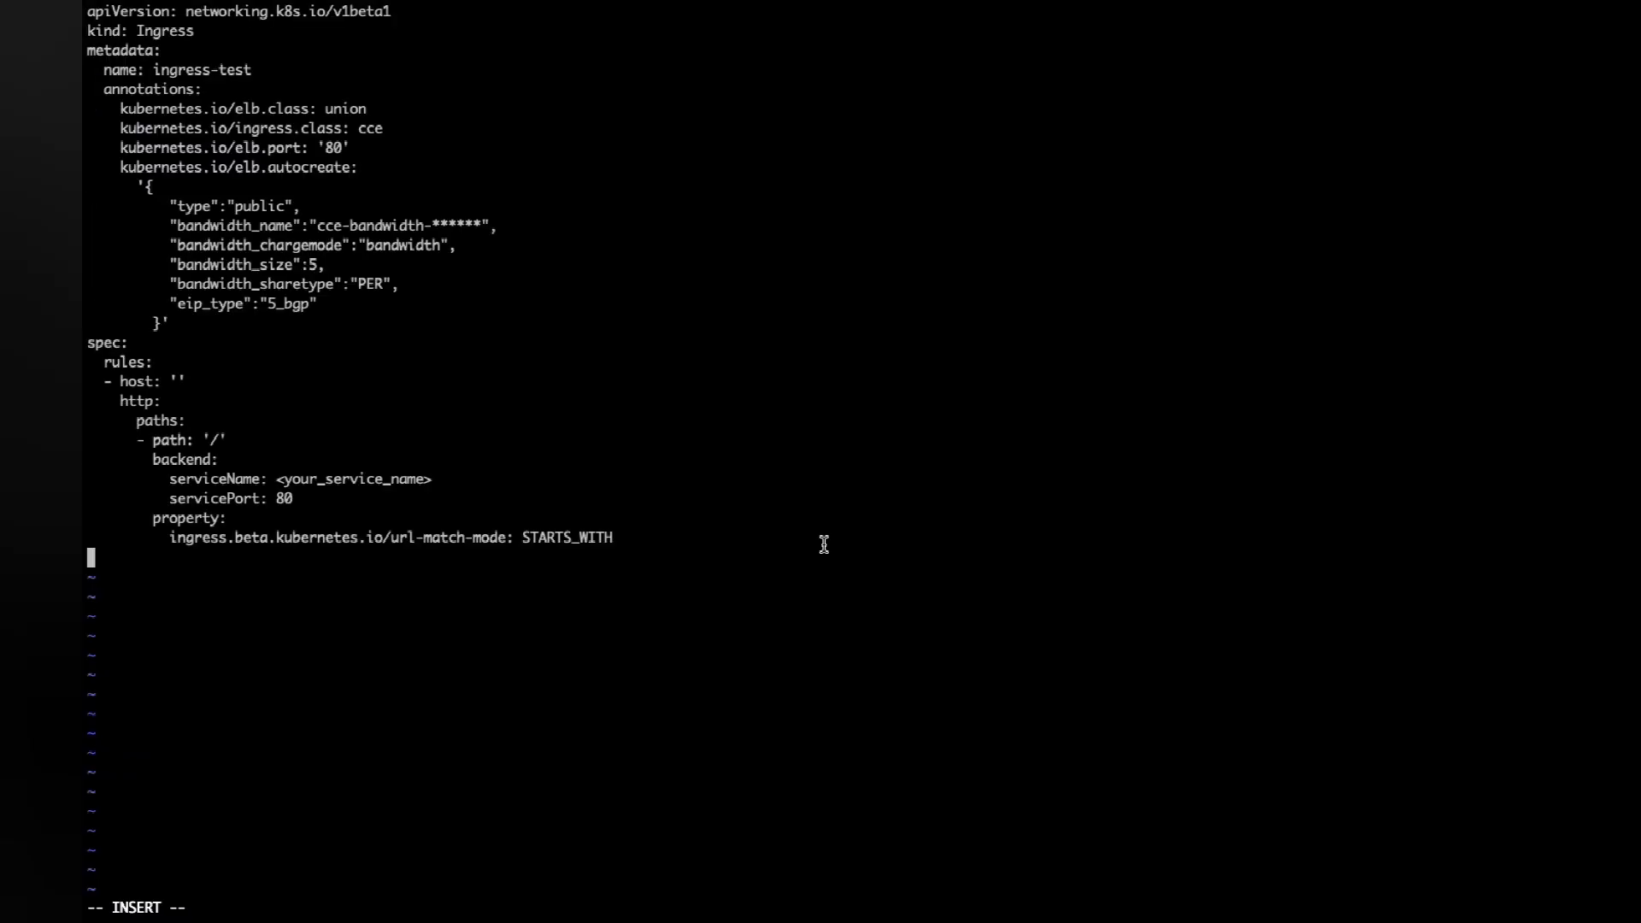
Set the backend serviceName in the Ingress manifest to nginx-nodeport
{"action": "key", "text": "Up"}
{"action": "key", "text": "Up"}
{"action": "key", "text": "Up"}
{"action": "key", "text": "Up"}
{"action": "key", "text": "Right"}
{"action": "key", "text": "Right"}
{"action": "key", "text": "Right"}
{"action": "key", "text": "Right"}
{"action": "key", "text": "Right"}
{"action": "key", "text": "Right"}
{"action": "key", "text": "Right"}
{"action": "key", "text": "Right"}
{"action": "key", "text": "Right"}
{"action": "key", "text": "Right"}
{"action": "key", "text": "Right"}
{"action": "key", "text": "Right"}
{"action": "key", "text": "Right"}
{"action": "key", "text": "Right"}
{"action": "key", "text": "Right"}
{"action": "key", "text": "Right"}
{"action": "key", "text": "Right"}
{"action": "key", "text": "Right"}
{"action": "key", "text": "Right"}
{"action": "key", "text": "Right"}
{"action": "key", "text": "Right"}
{"action": "key", "text": "Right"}
{"action": "key", "text": "Right"}
{"action": "key", "text": "Right"}
{"action": "key", "text": "Right"}
{"action": "key", "text": "Right"}
{"action": "key", "text": "Right"}
{"action": "key", "text": "Right"}
{"action": "key", "text": "Right"}
{"action": "key", "text": "Right"}
{"action": "key", "text": "Right"}
{"action": "key", "text": "Right"}
{"action": "key", "text": "Right"}
{"action": "key", "text": "Right"}
{"action": "key", "text": "Right"}
{"action": "key", "text": "Right"}
{"action": "key", "text": "Right"}
{"action": "key", "text": "Right"}
{"action": "key", "text": "Right"}
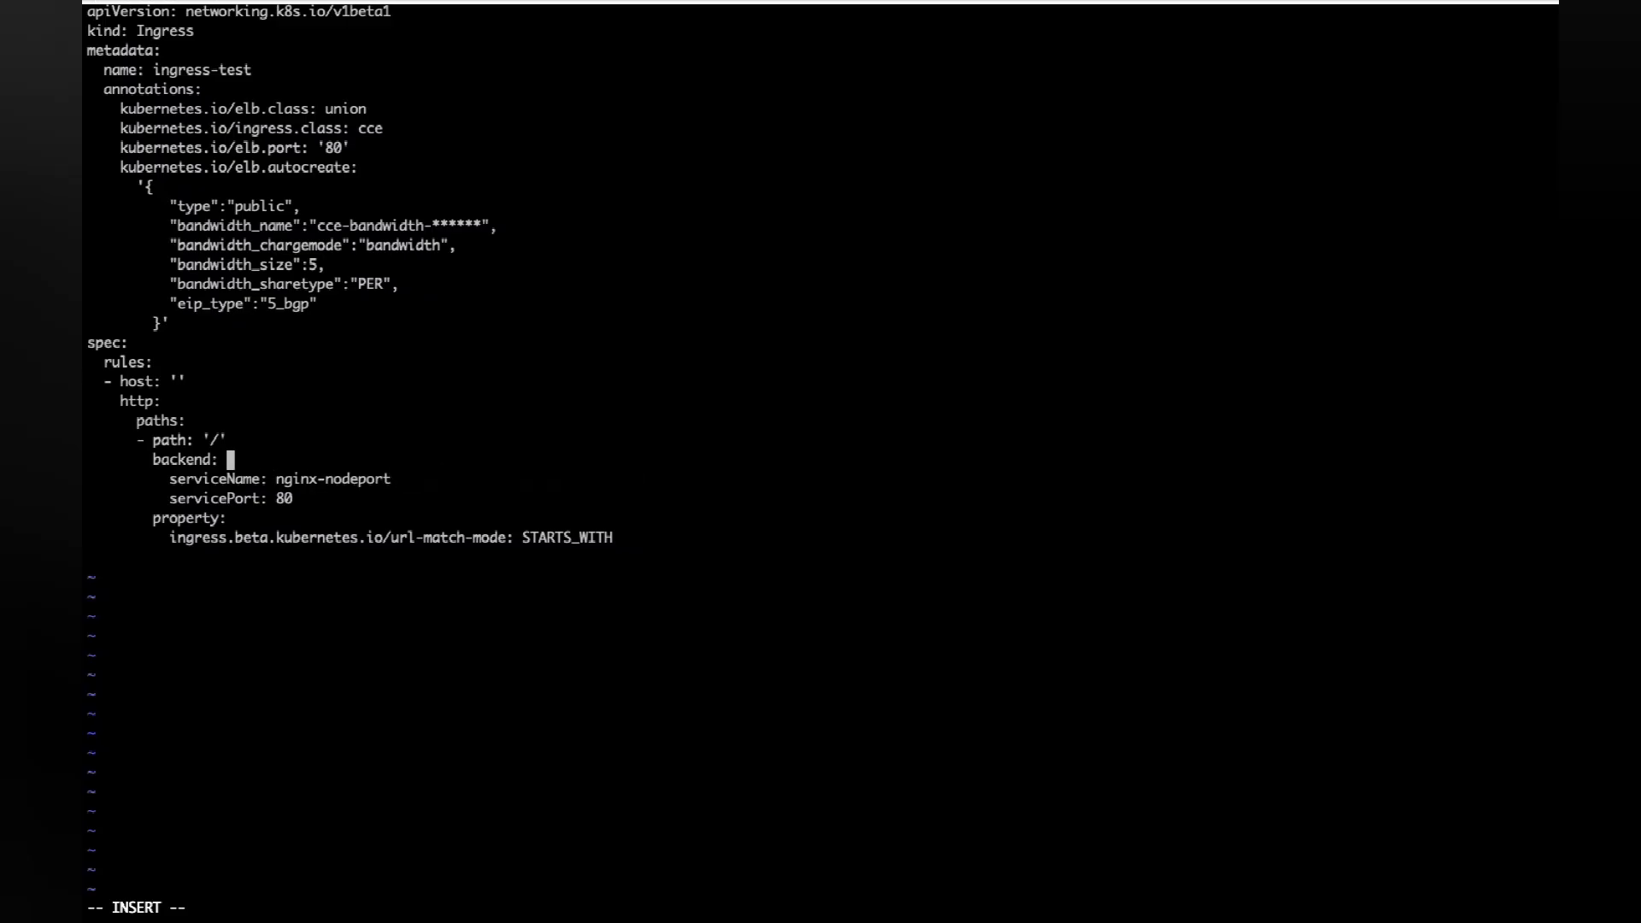
Change the bandwidth_name value to cce-bandwidth-ingress, saving and closing the manifest
{"action": "key", "text": "Up"}
{"action": "key", "text": "Up"}
{"action": "key", "text": "Up"}
{"action": "key", "text": "Up"}
{"action": "key", "text": "Up"}
{"action": "key", "text": "Up"}
{"action": "key", "text": "Up"}
{"action": "key", "text": "Up"}
{"action": "key", "text": "Up"}
{"action": "key", "text": "Up"}
{"action": "key", "text": "Up"}
{"action": "key", "text": "Up"}
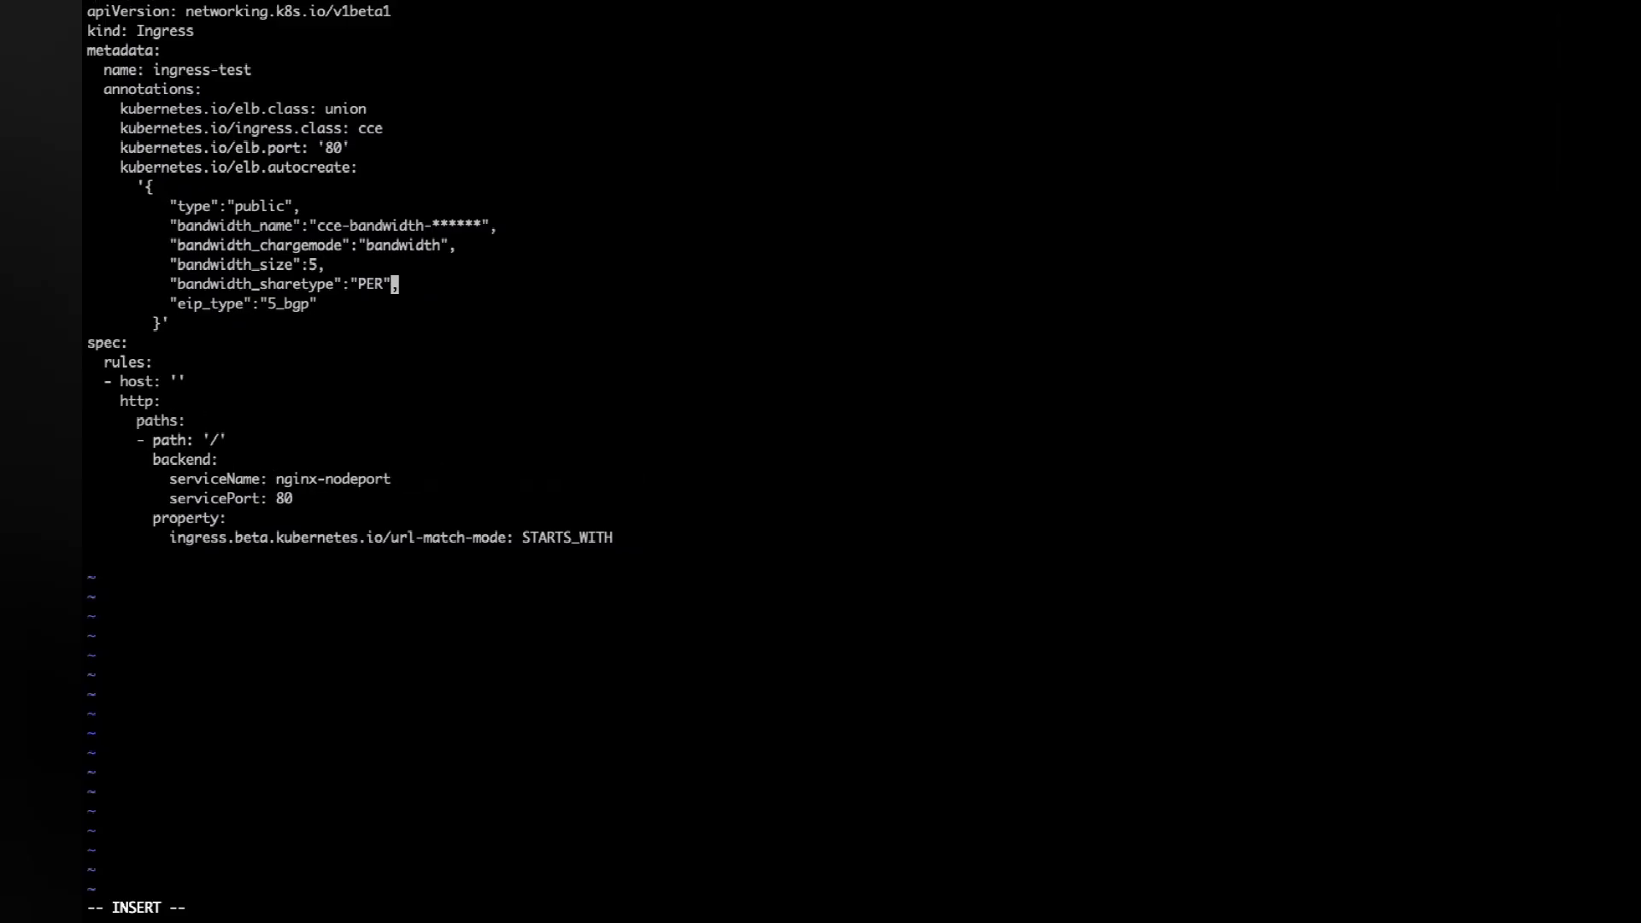
{"action": "key", "text": "Right"}
{"action": "key", "text": "Right"}
{"action": "key", "text": "Right"}
{"action": "key", "text": "Right"}
{"action": "key", "text": "Right"}
{"action": "key", "text": "Right"}
{"action": "key", "text": "Right"}
{"action": "key", "text": "Right"}
{"action": "key", "text": "Right"}
{"action": "key", "text": "Right"}
{"action": "key", "text": "BackSpace"}
{"action": "key", "text": "BackSpace"}
{"action": "key", "text": "BackSpace"}
{"action": "key", "text": "BackSpace"}
{"action": "key", "text": "BackSpace"}
{"action": "key", "text": "BackSpace"}
{"action": "type", "text": "ingress"}
{"action": "key", "text": "Escape"}
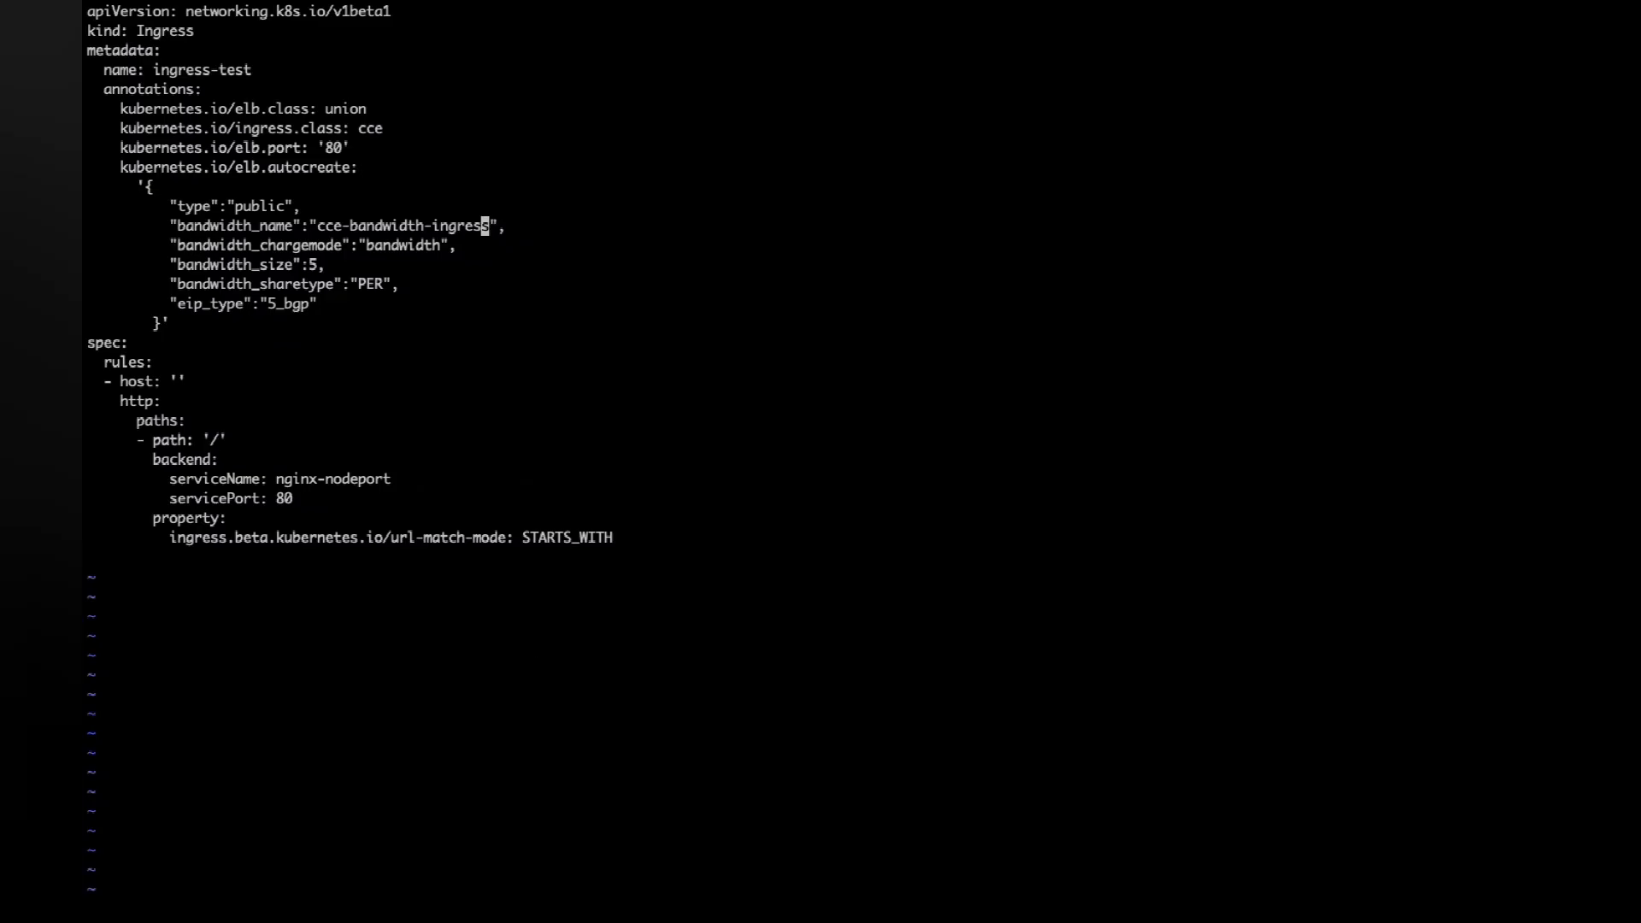
{"action": "type", "text": ":wq"}
{"action": "key", "text": "Return"}
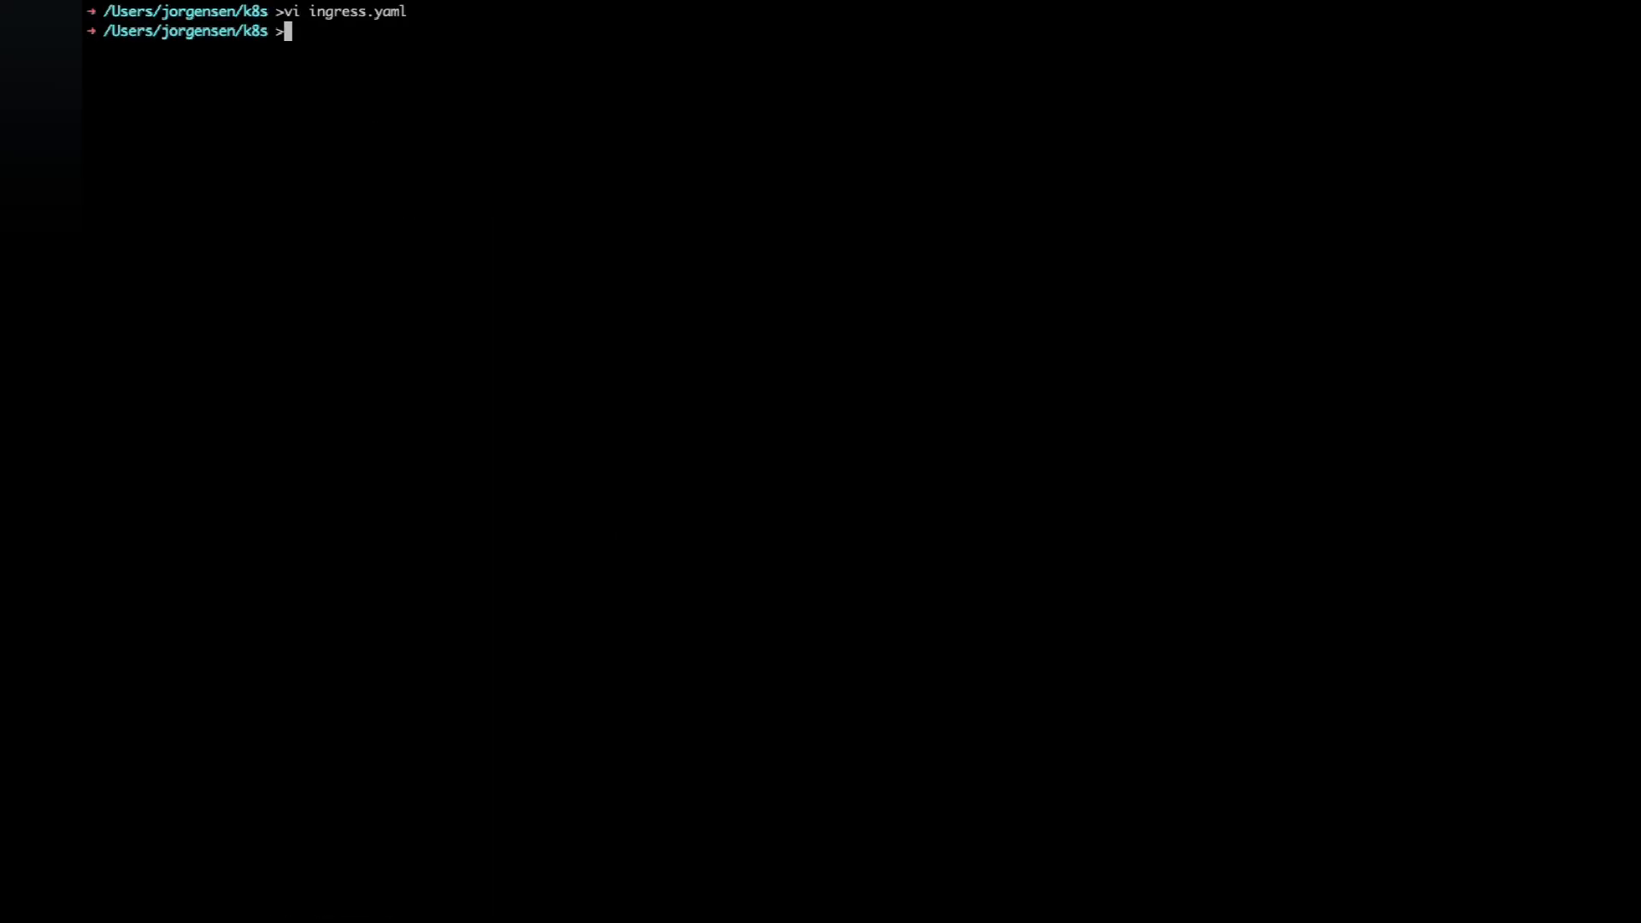
Create the ingress with kubectl create -f ingress.yaml and list the ingresses with kubectl get ing
{"action": "type", "text": "kubectl"}
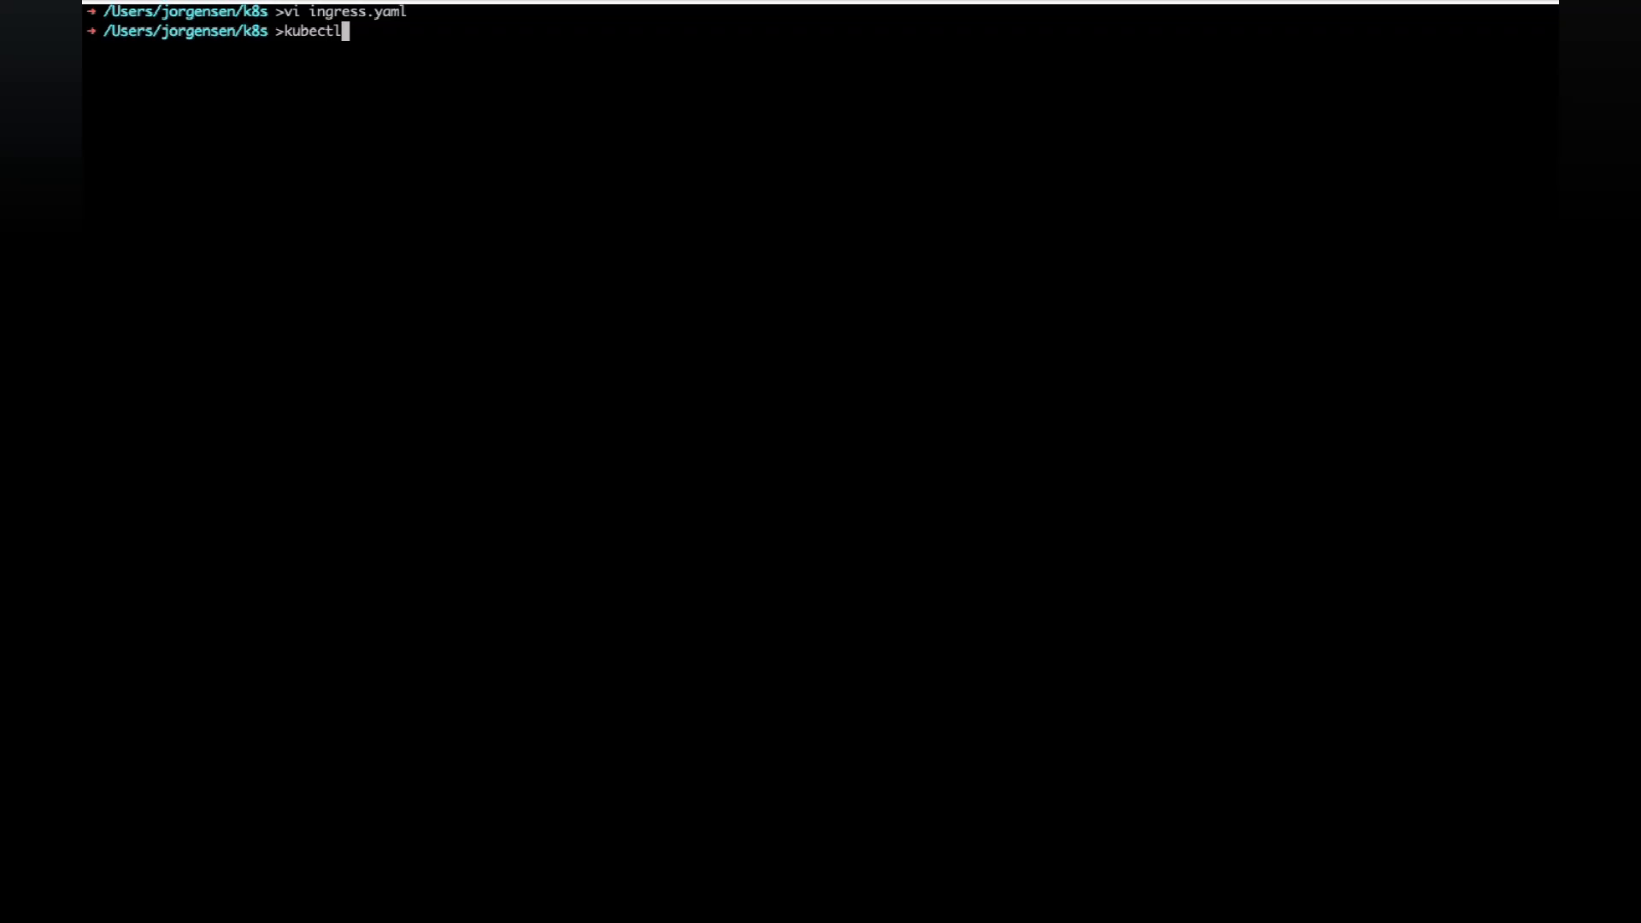
{"action": "type", "text": " creat"}
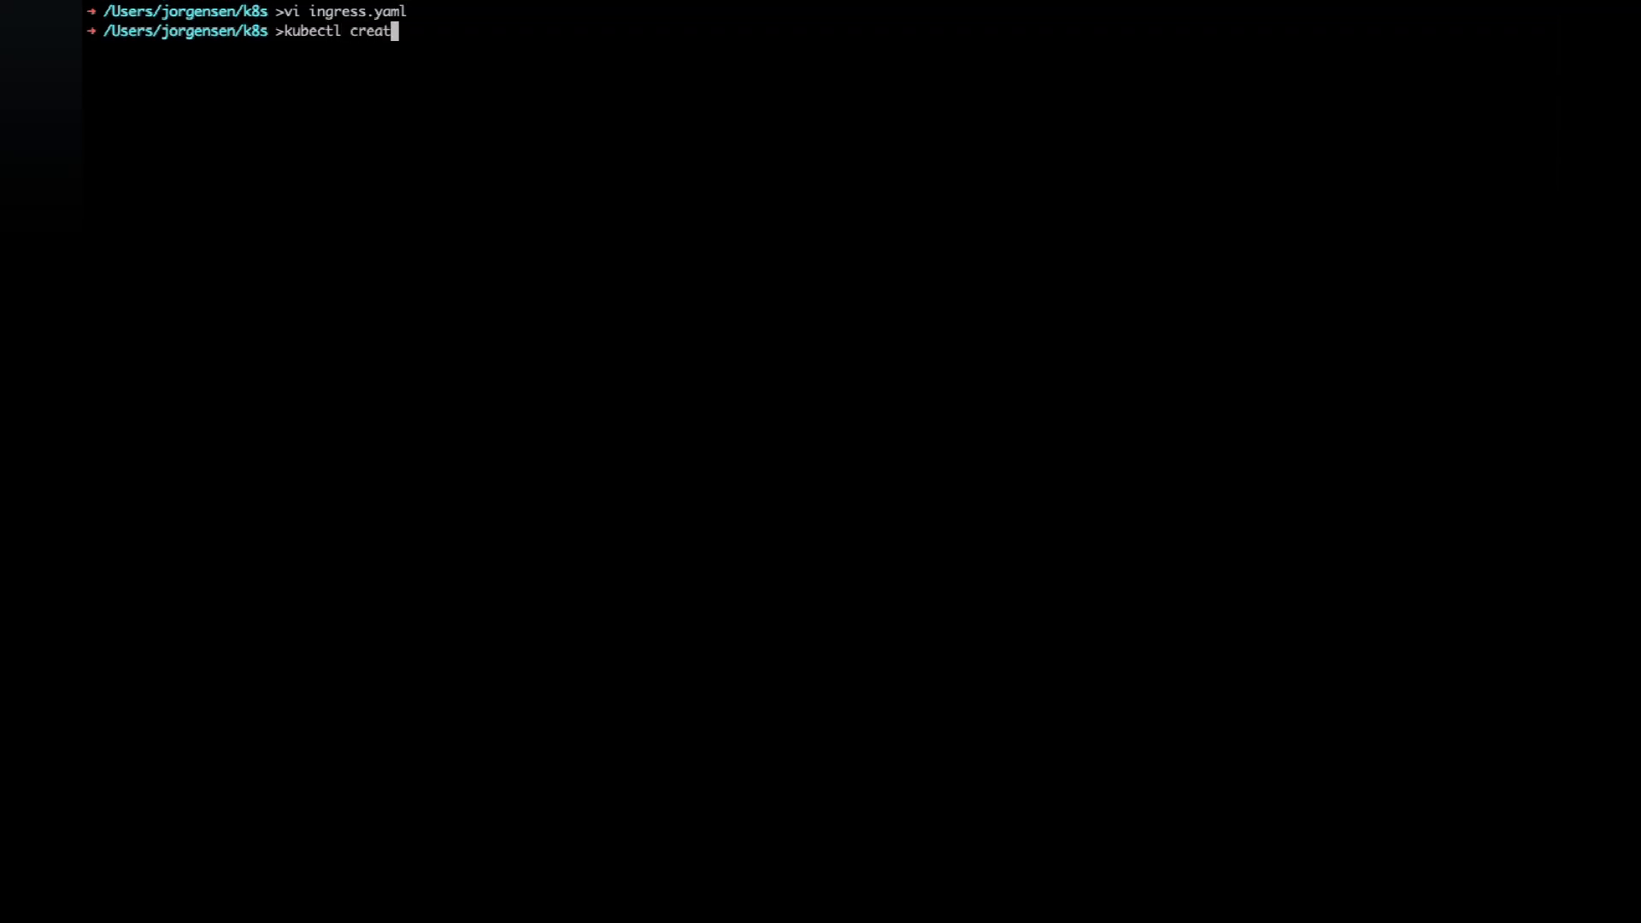
{"action": "key", "text": "BackSpace"}
{"action": "type", "text": "te -f i"}
{"action": "key", "text": "Tab"}
{"action": "key", "text": "Return"}
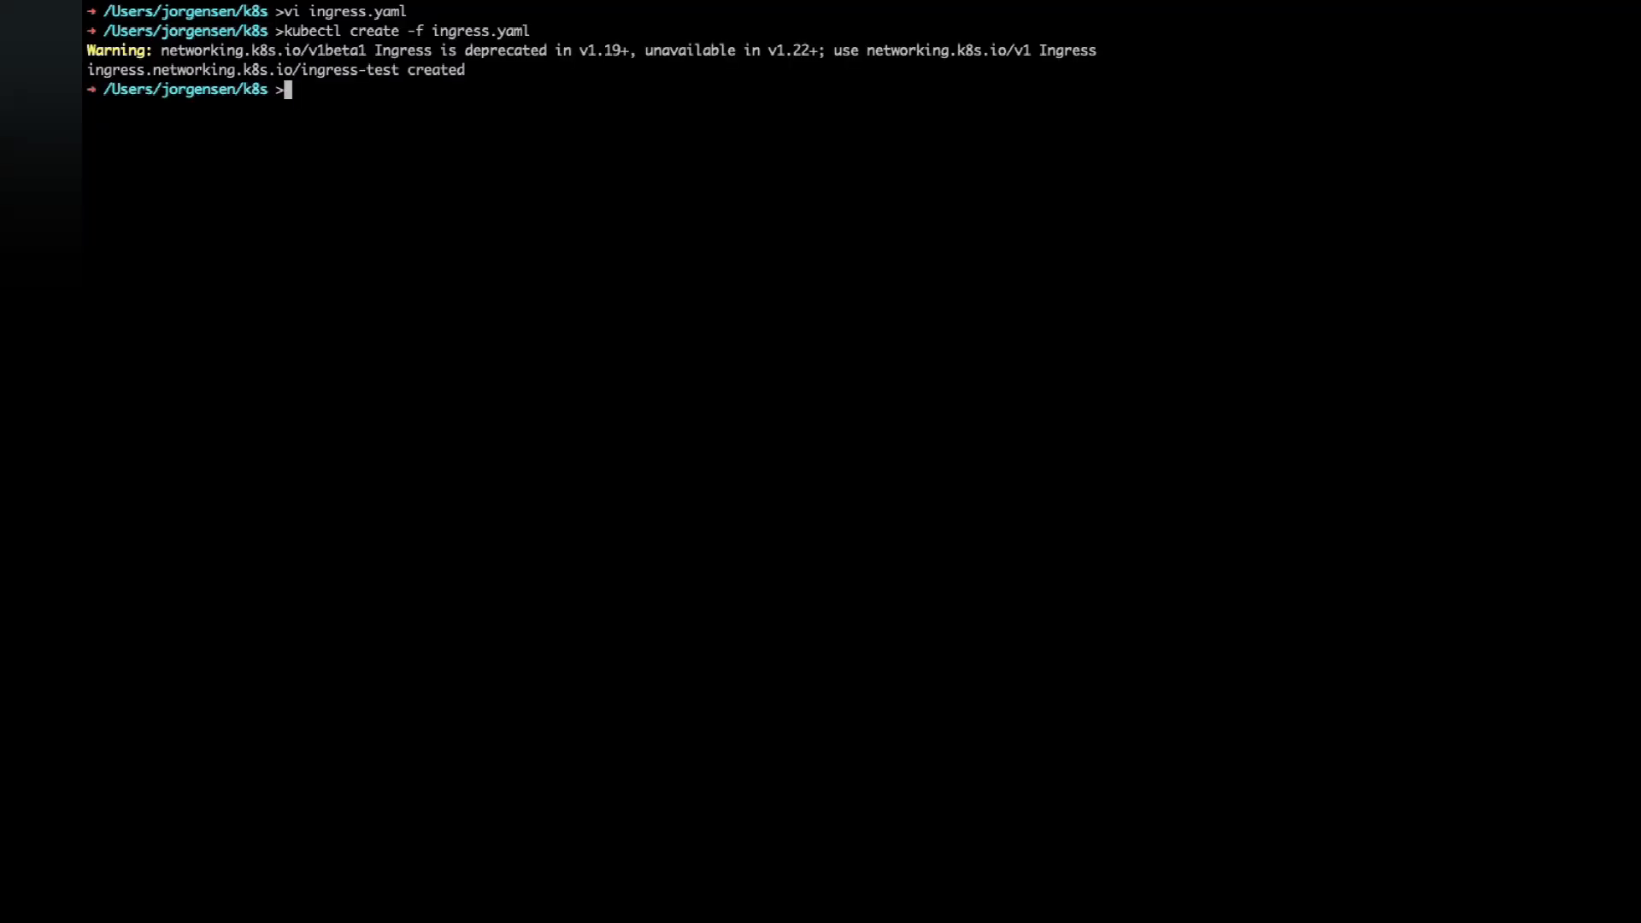
{"action": "type", "text": "kubectl get ing"}
{"action": "key", "text": "Return"}
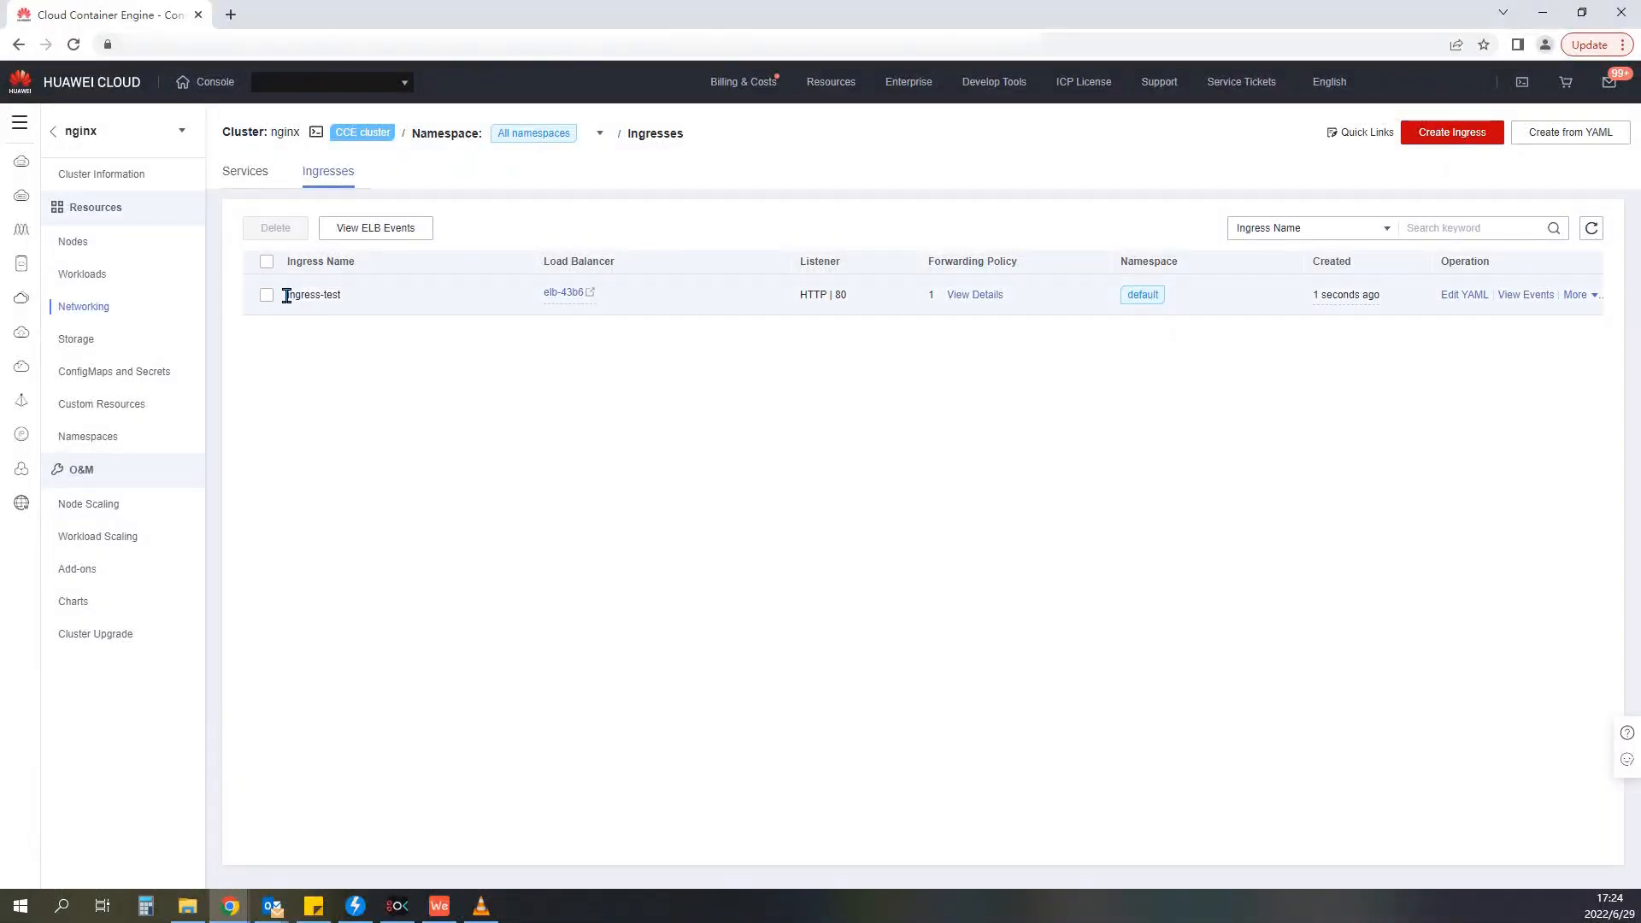
Switch to the CCE console in the browser and copy the public IP of the load balancer used by ingress-test
{"action": "left_click_drag", "start_coordinate": [287, 295], "coordinate": [348, 300]}
{"action": "left_click", "coordinate": [456, 301]}
{"action": "mouse_move", "coordinate": [570, 304]}
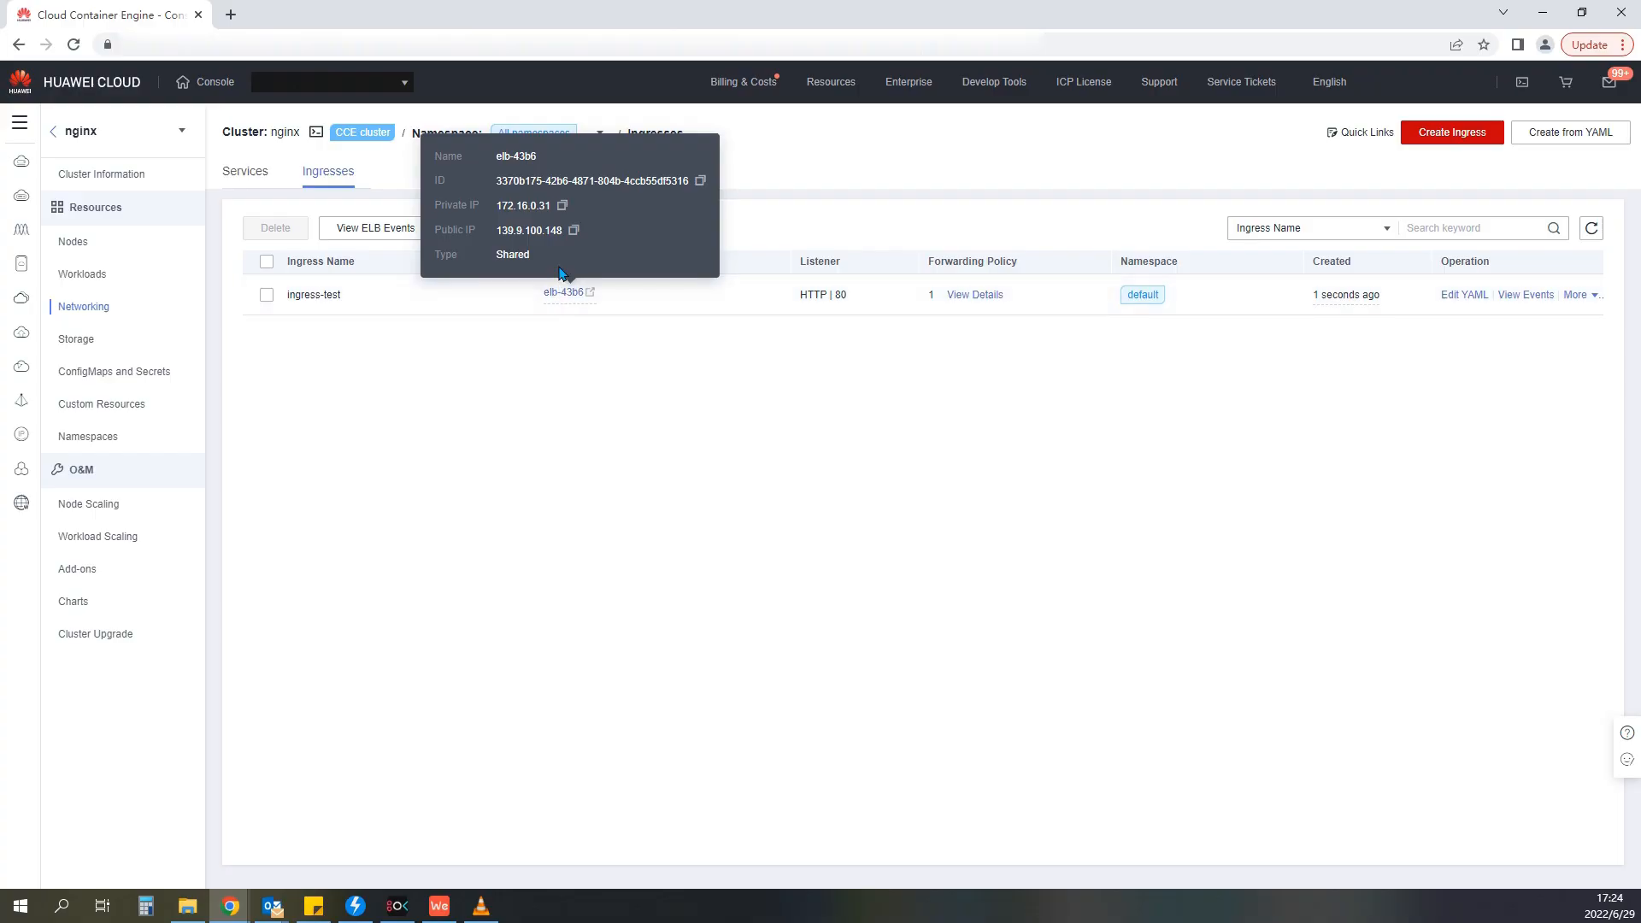
{"action": "left_click", "coordinate": [573, 231]}
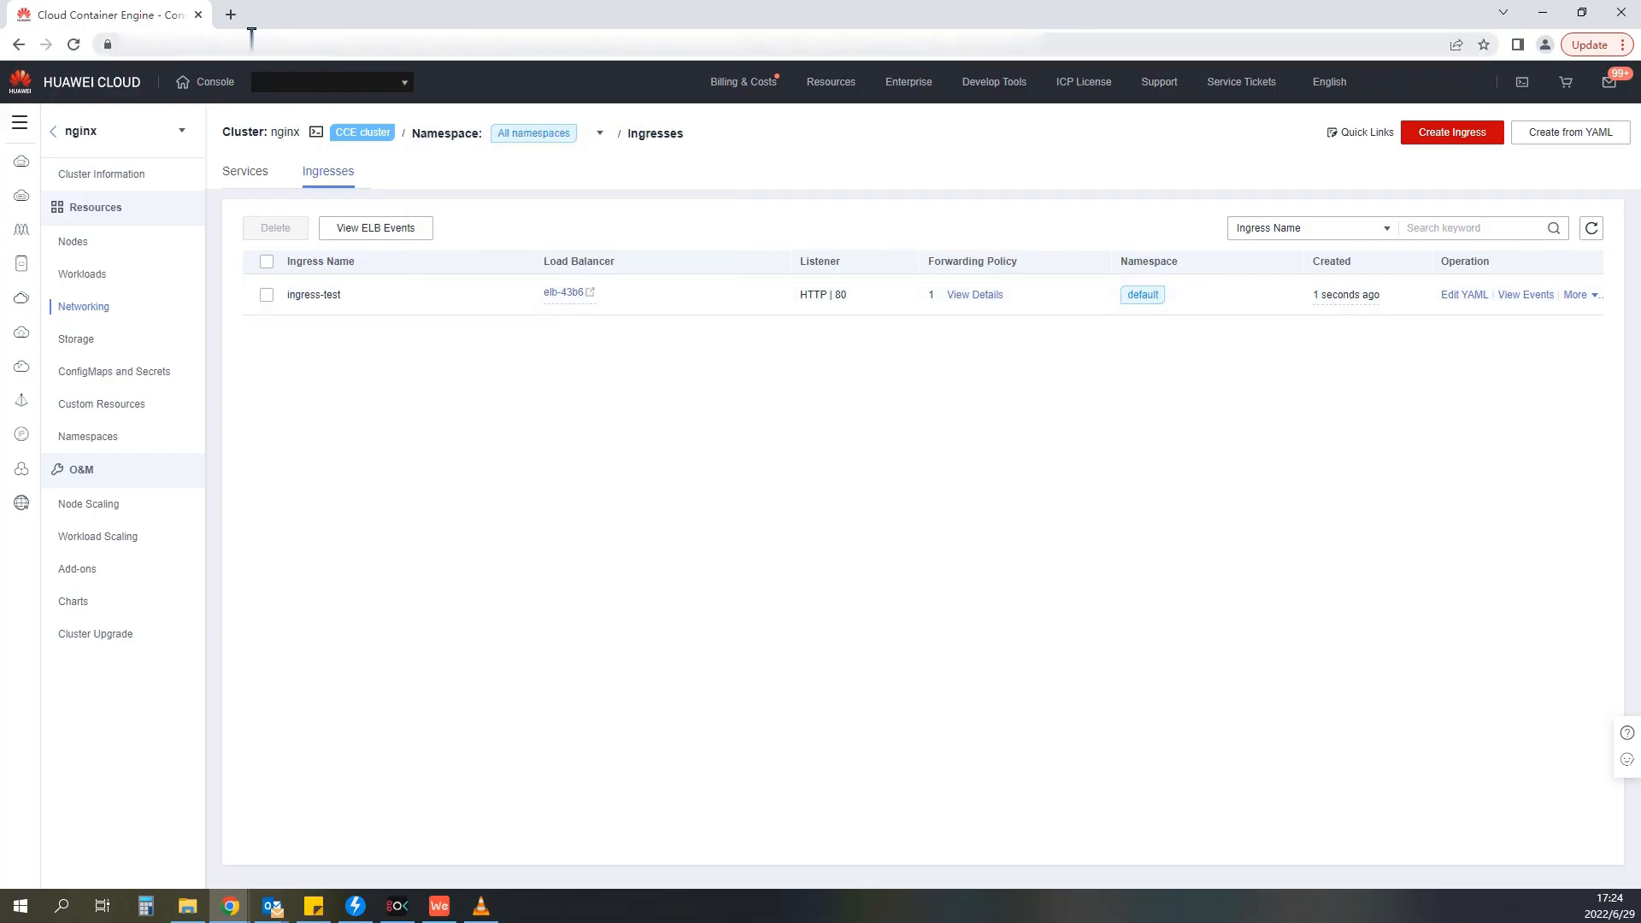
Open the copied public IP in a new browser tab and examine the page heading
{"action": "left_click", "coordinate": [229, 14]}
{"action": "left_click", "coordinate": [309, 39]}
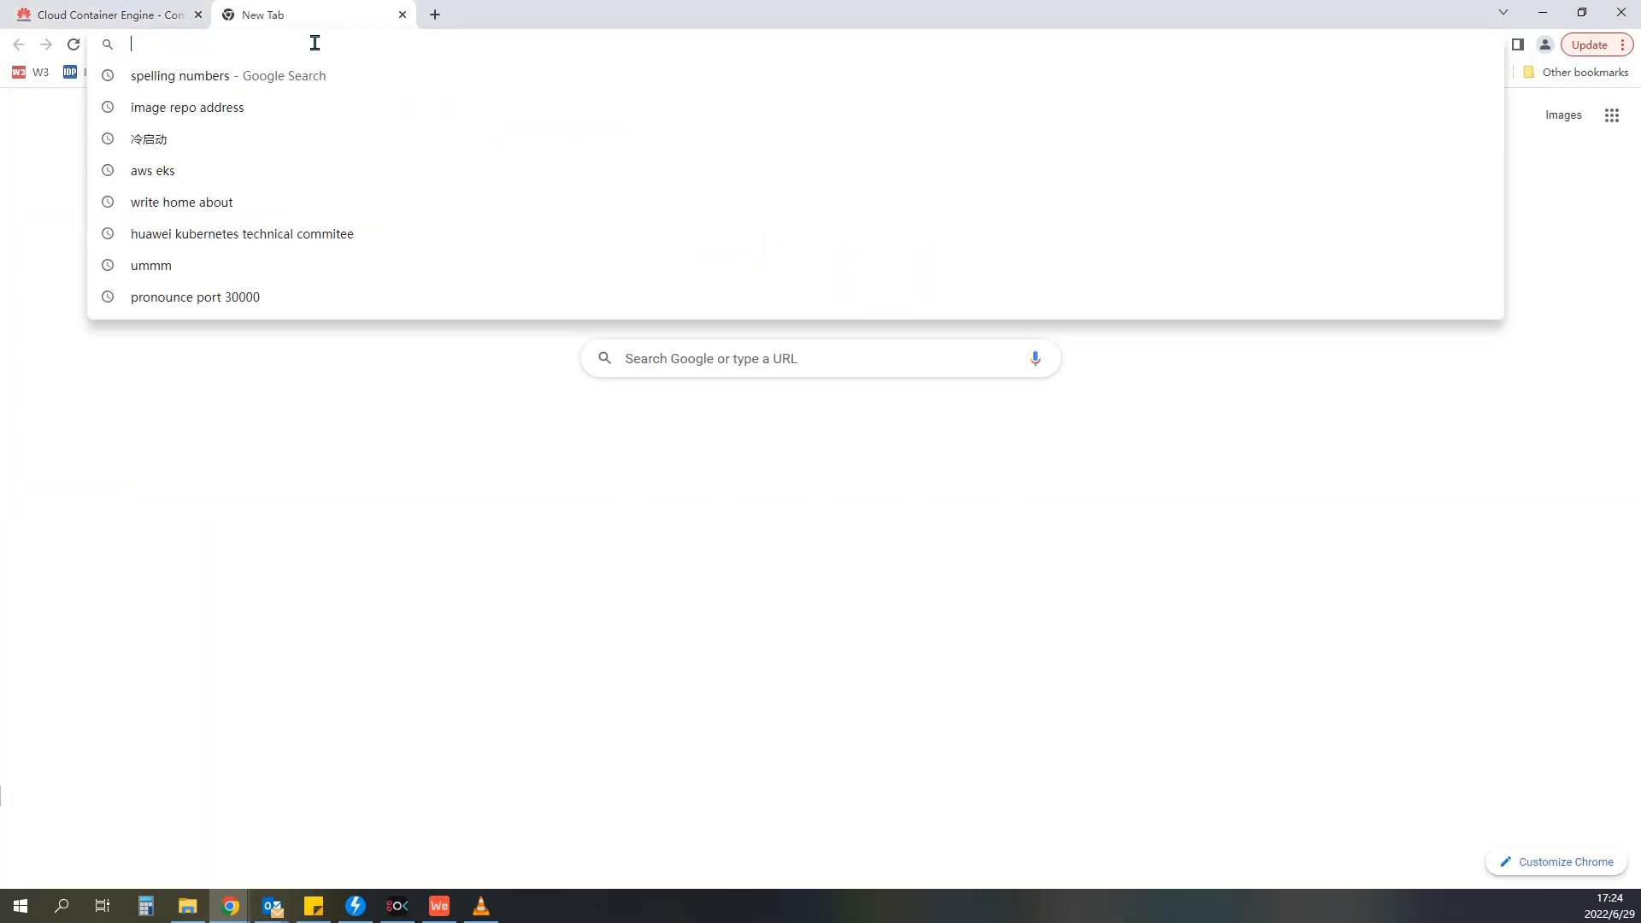
{"action": "key", "text": "ctrl+v"}
{"action": "key", "text": "Return"}
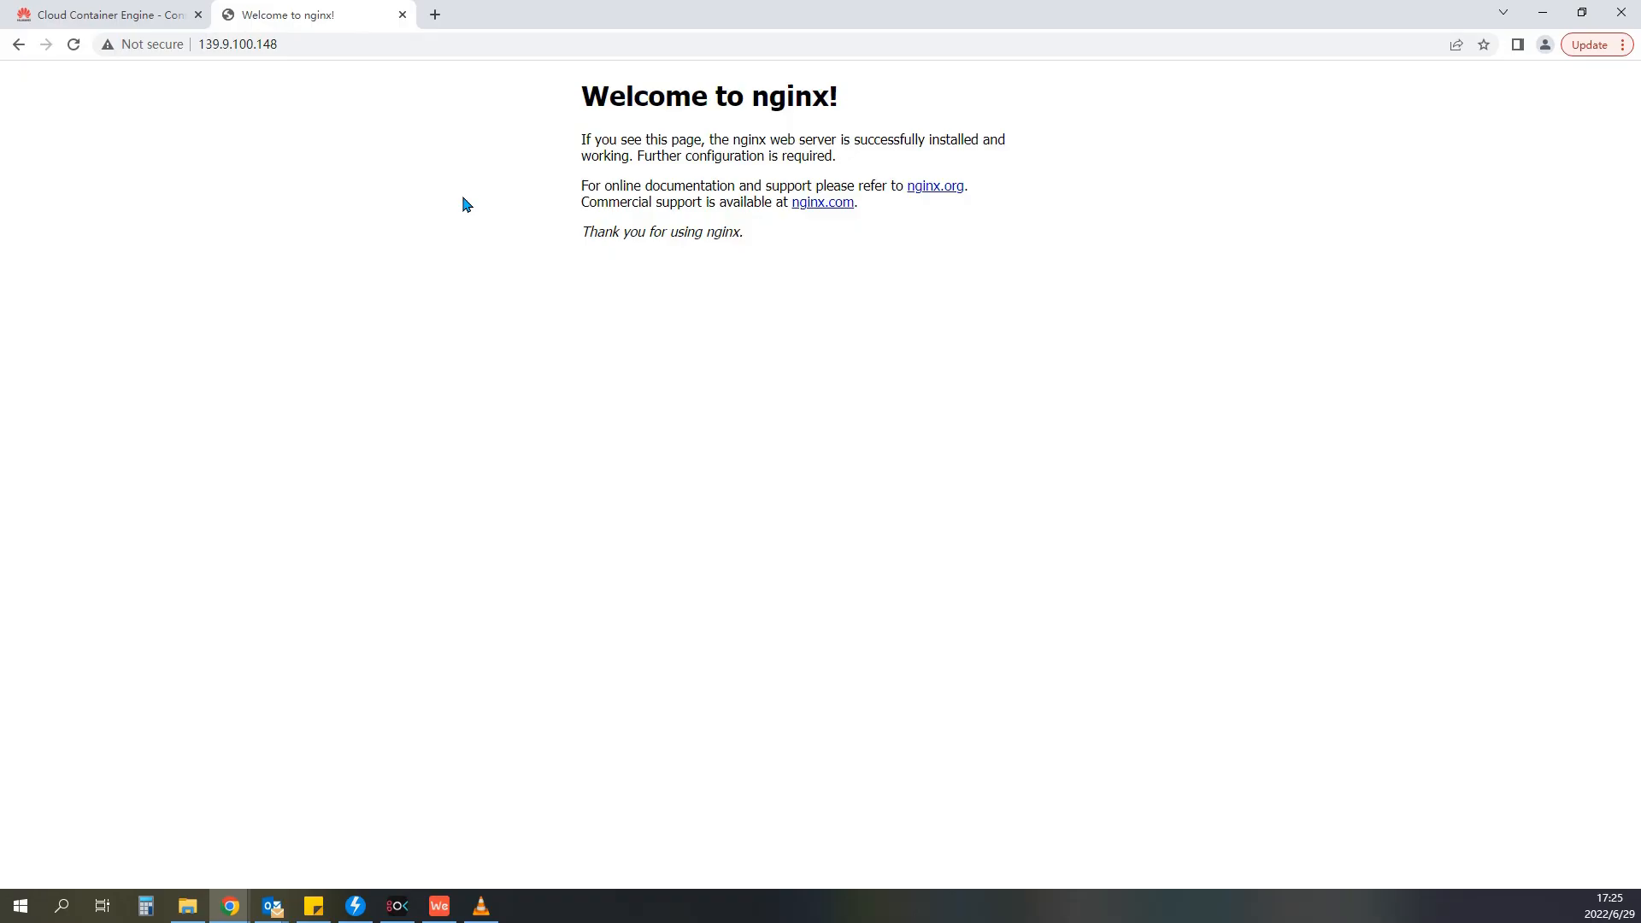
{"action": "left_click_drag", "start_coordinate": [582, 95], "coordinate": [864, 111]}
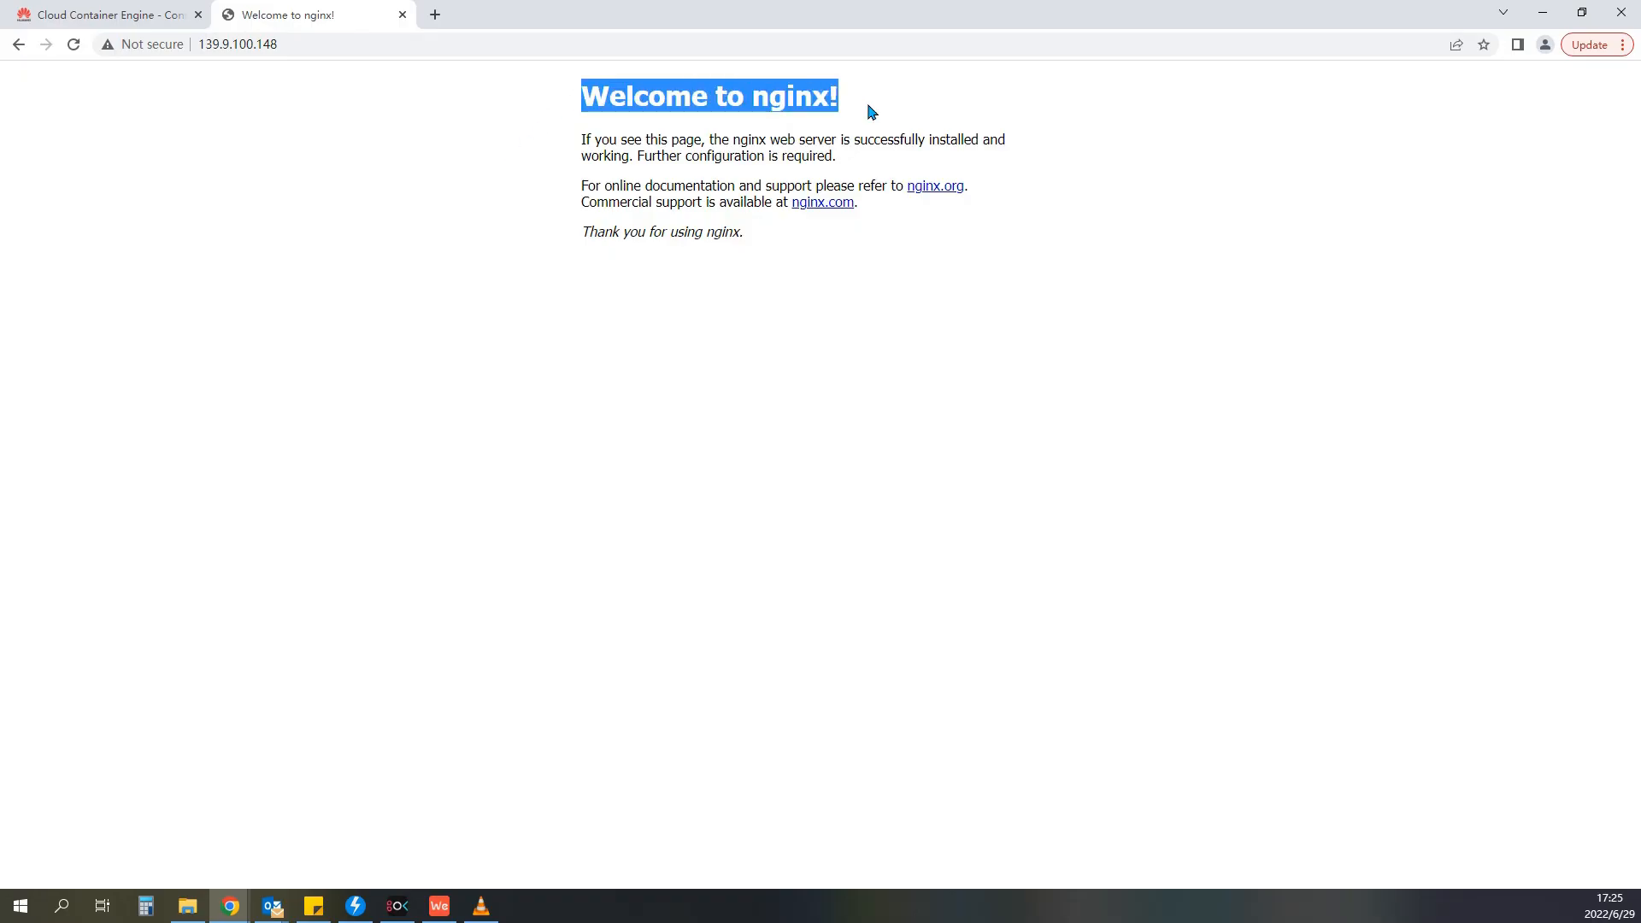
{"action": "left_click", "coordinate": [489, 296]}
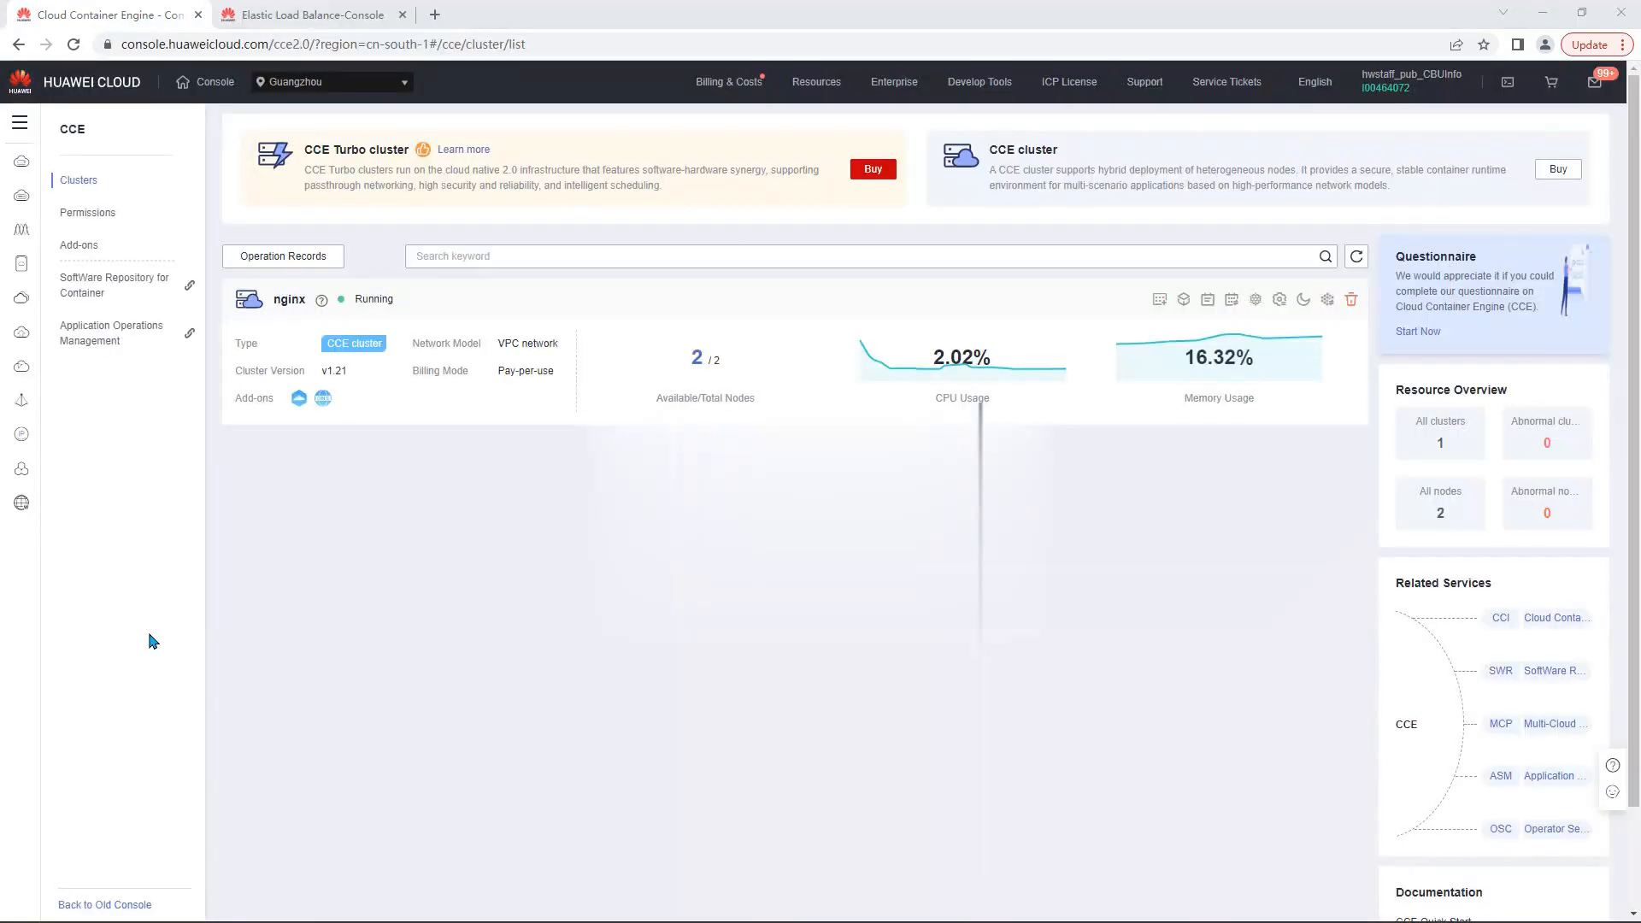
Open the nginx cluster's add-ons and start installing the nginx-ingress add-on
{"action": "left_click", "coordinate": [289, 301]}
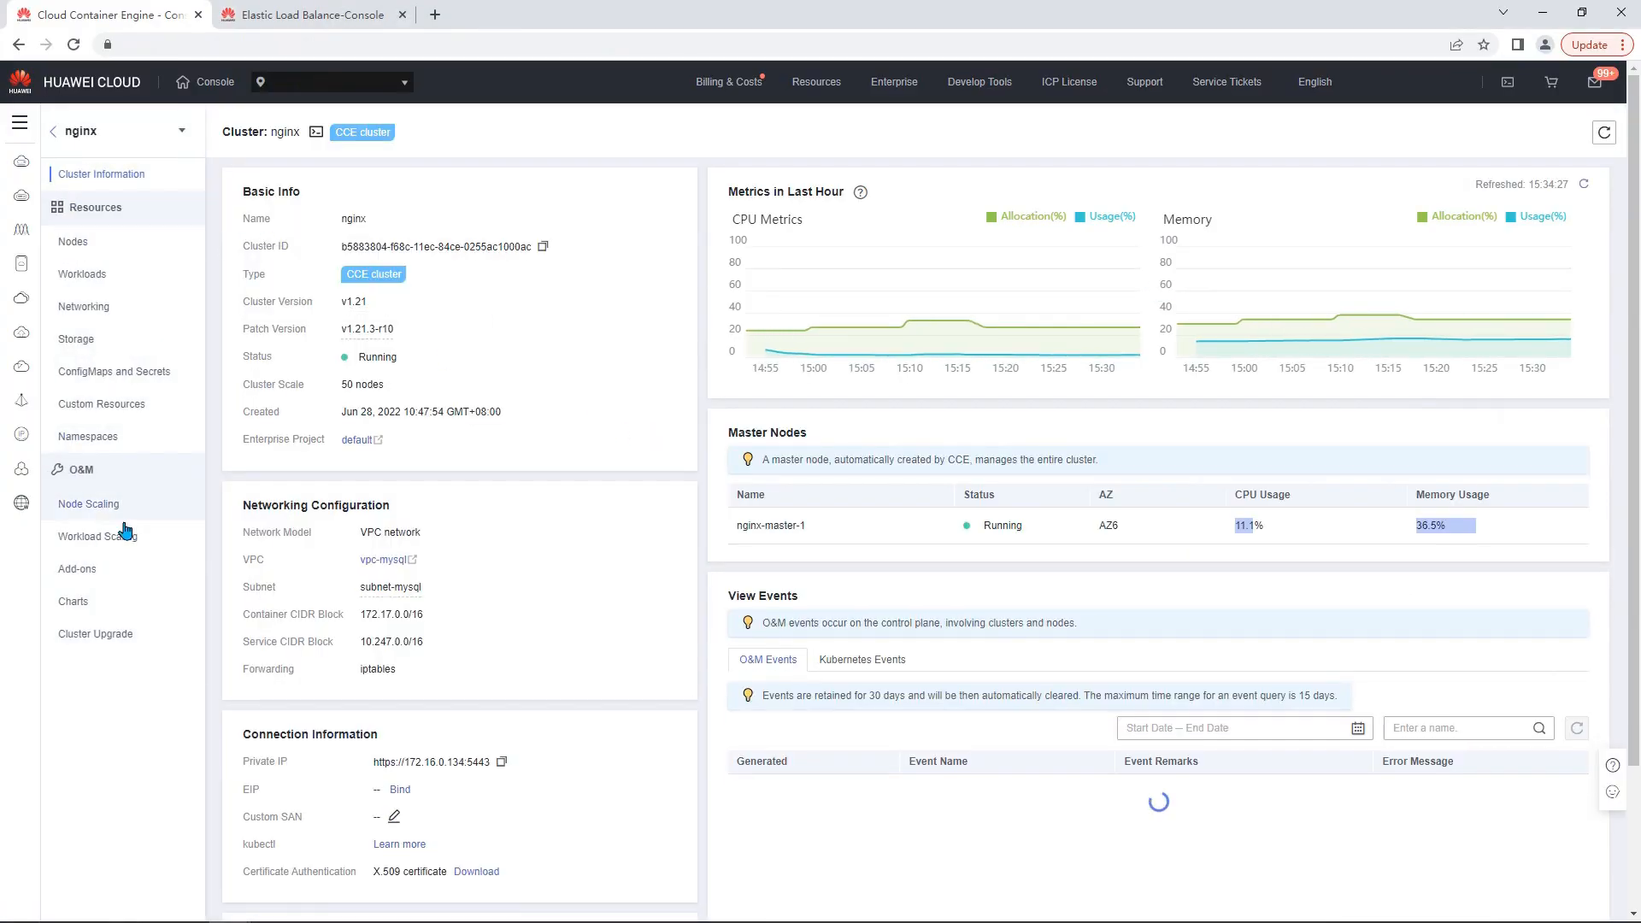
{"action": "left_click", "coordinate": [68, 570]}
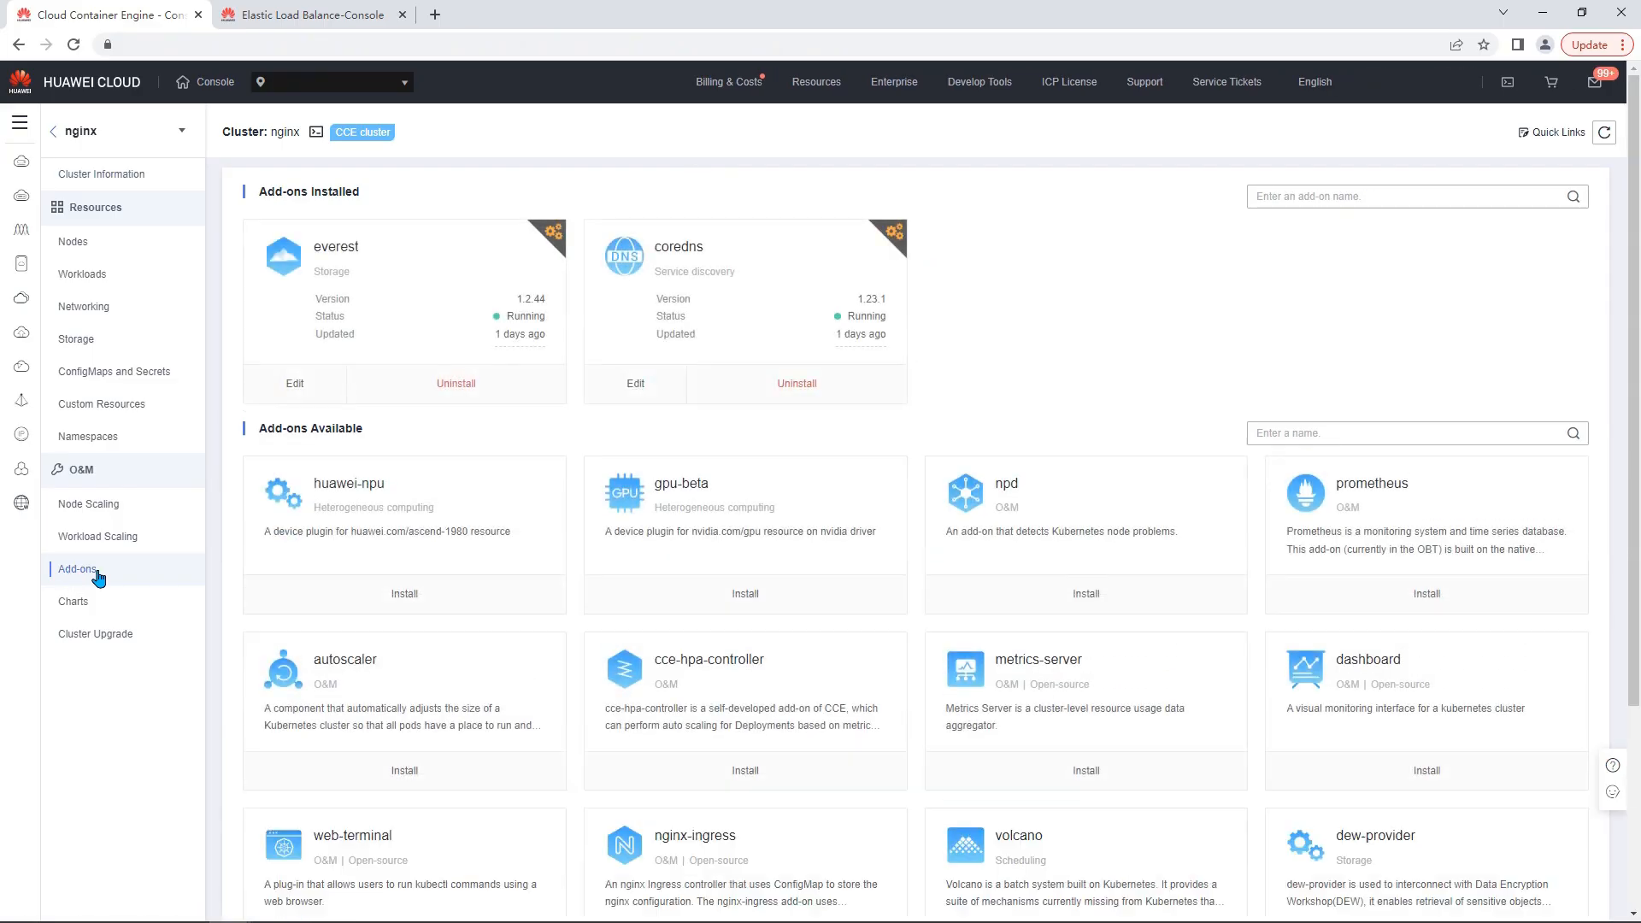
{"action": "scroll", "coordinate": [578, 602], "scroll_direction": "down", "scroll_amount": 3}
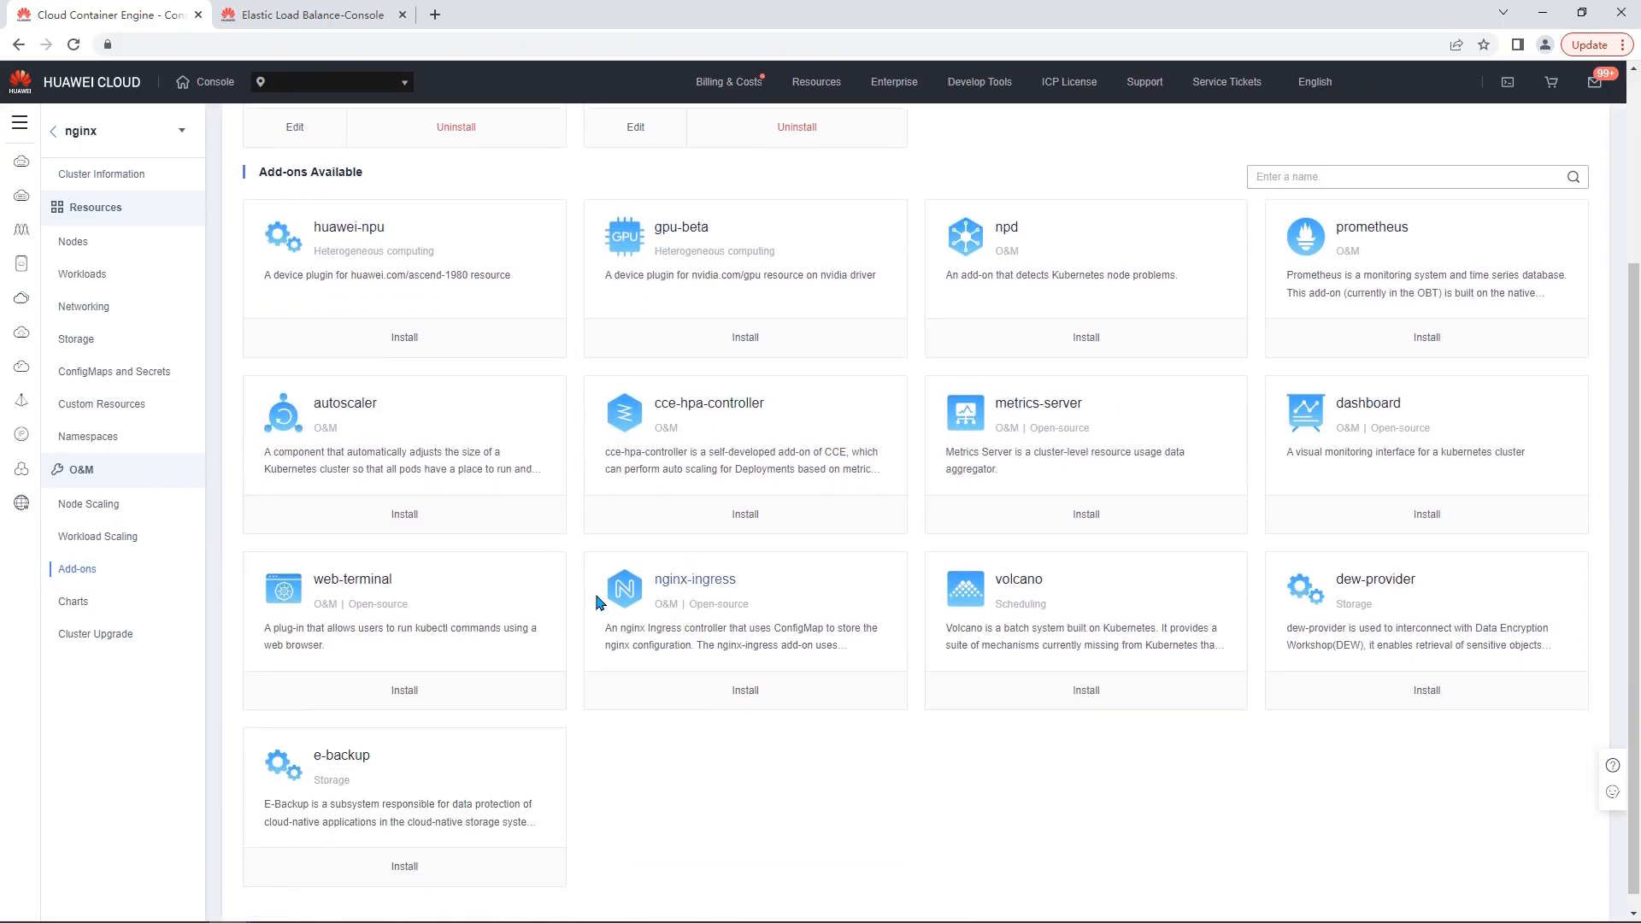
{"action": "left_click", "coordinate": [745, 698]}
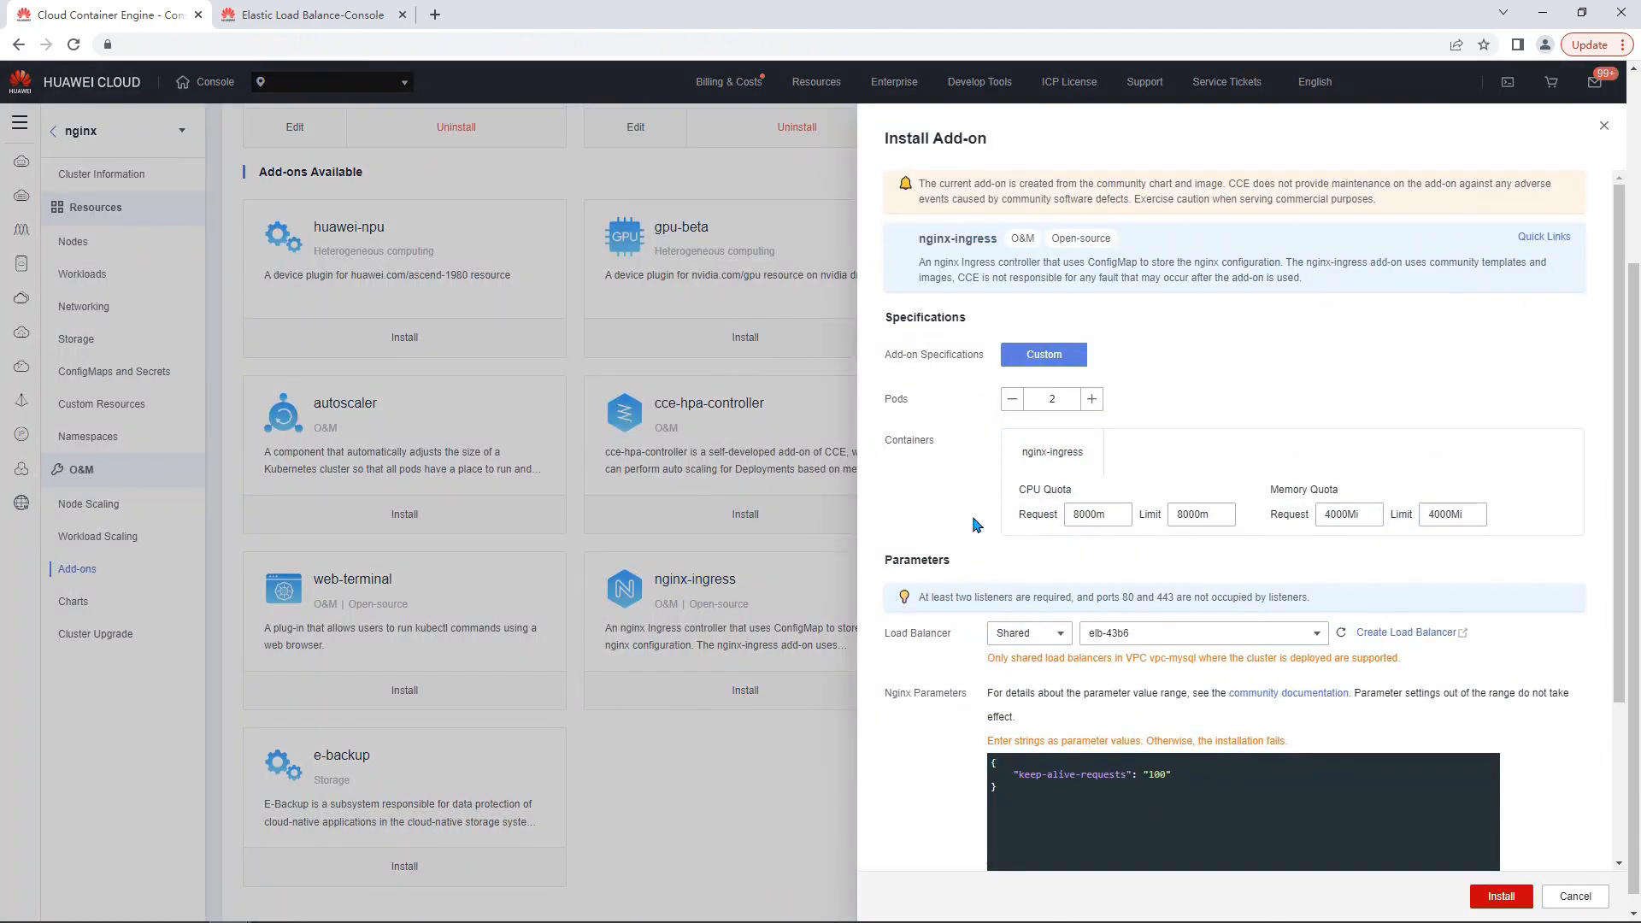
Set the add-on container's CPU request and limit to 200m and its memory request and limit to 200Mi
{"action": "double_click", "coordinate": [894, 318]}
{"action": "left_click", "coordinate": [895, 318]}
{"action": "left_click_drag", "start_coordinate": [1083, 514], "coordinate": [1070, 514]}
{"action": "type", "text": "2"}
{"action": "left_click_drag", "start_coordinate": [1188, 515], "coordinate": [1173, 516]}
{"action": "type", "text": "2"}
{"action": "left_click", "coordinate": [1333, 517]}
{"action": "type", "text": "2"}
{"action": "left_click", "coordinate": [1439, 516]}
{"action": "type", "text": "2"}
{"action": "left_click", "coordinate": [1425, 561]}
{"action": "scroll", "coordinate": [1423, 560], "scroll_direction": "down", "scroll_amount": 1}
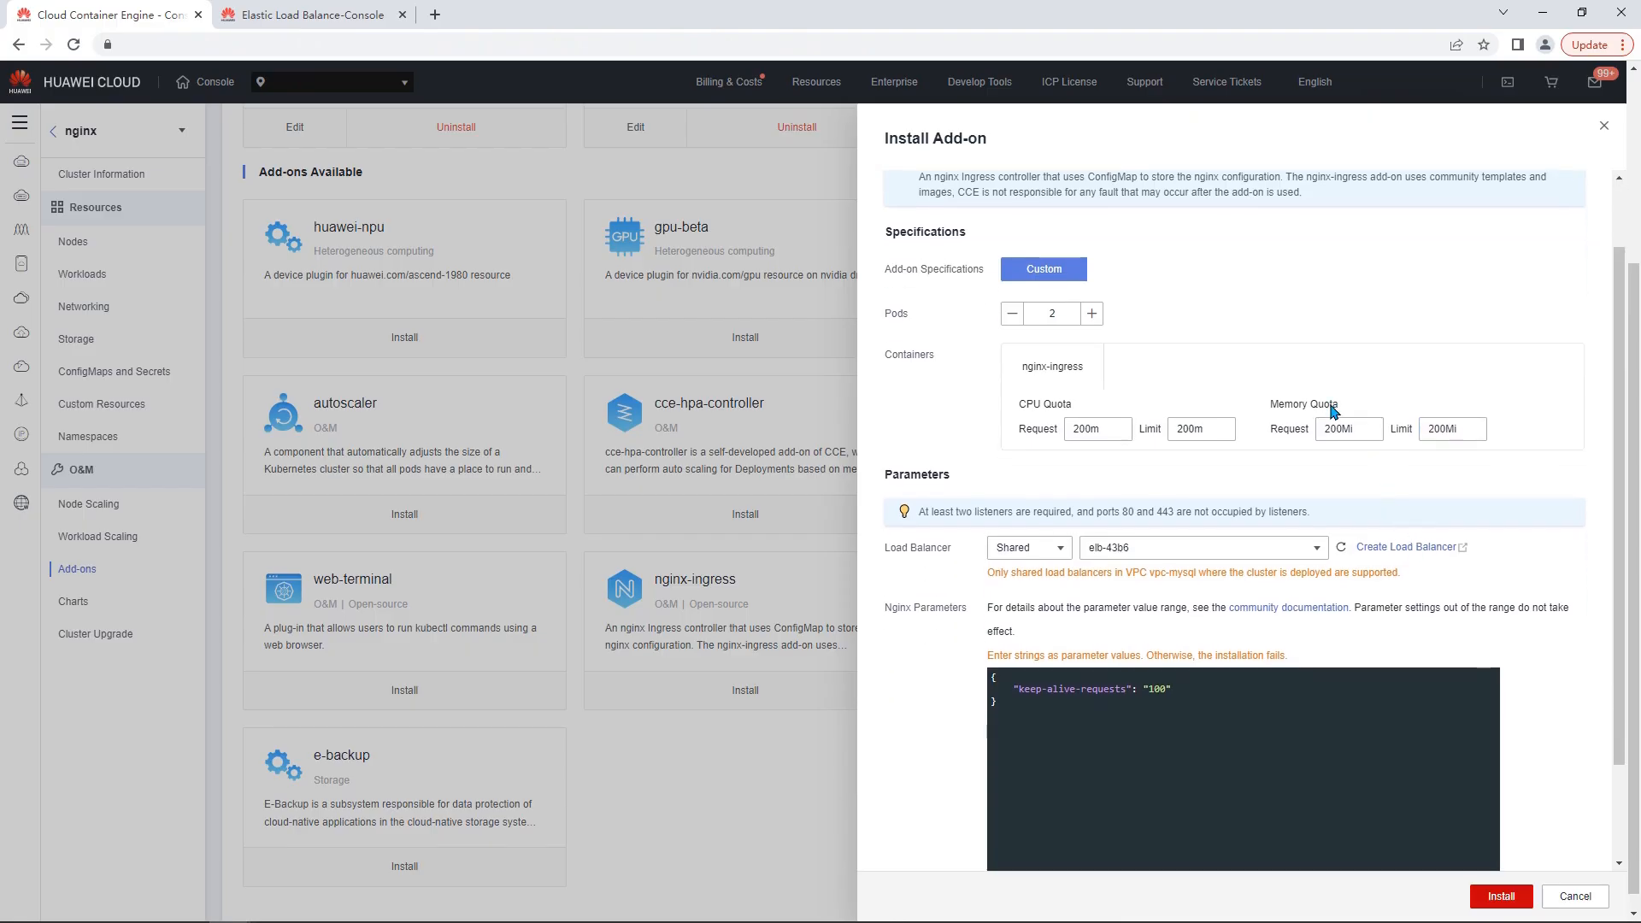
Start creating a new load balancer from the add-on's parameters and set its type to Shared
{"action": "scroll", "coordinate": [1214, 352], "scroll_direction": "down", "scroll_amount": 2}
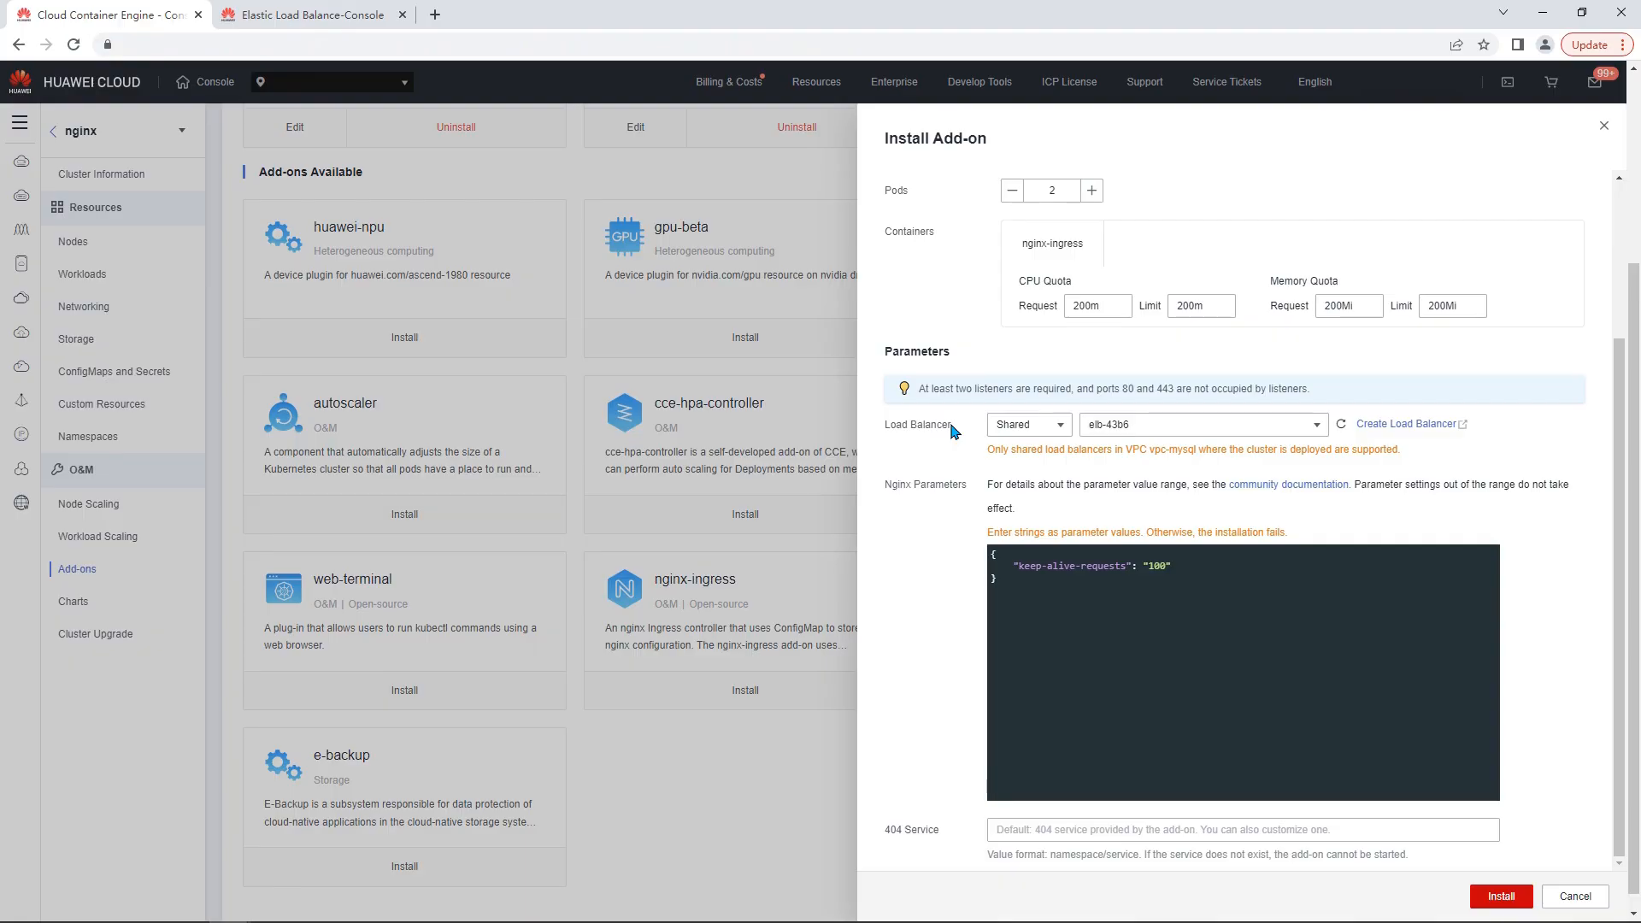
{"action": "left_click", "coordinate": [1404, 425]}
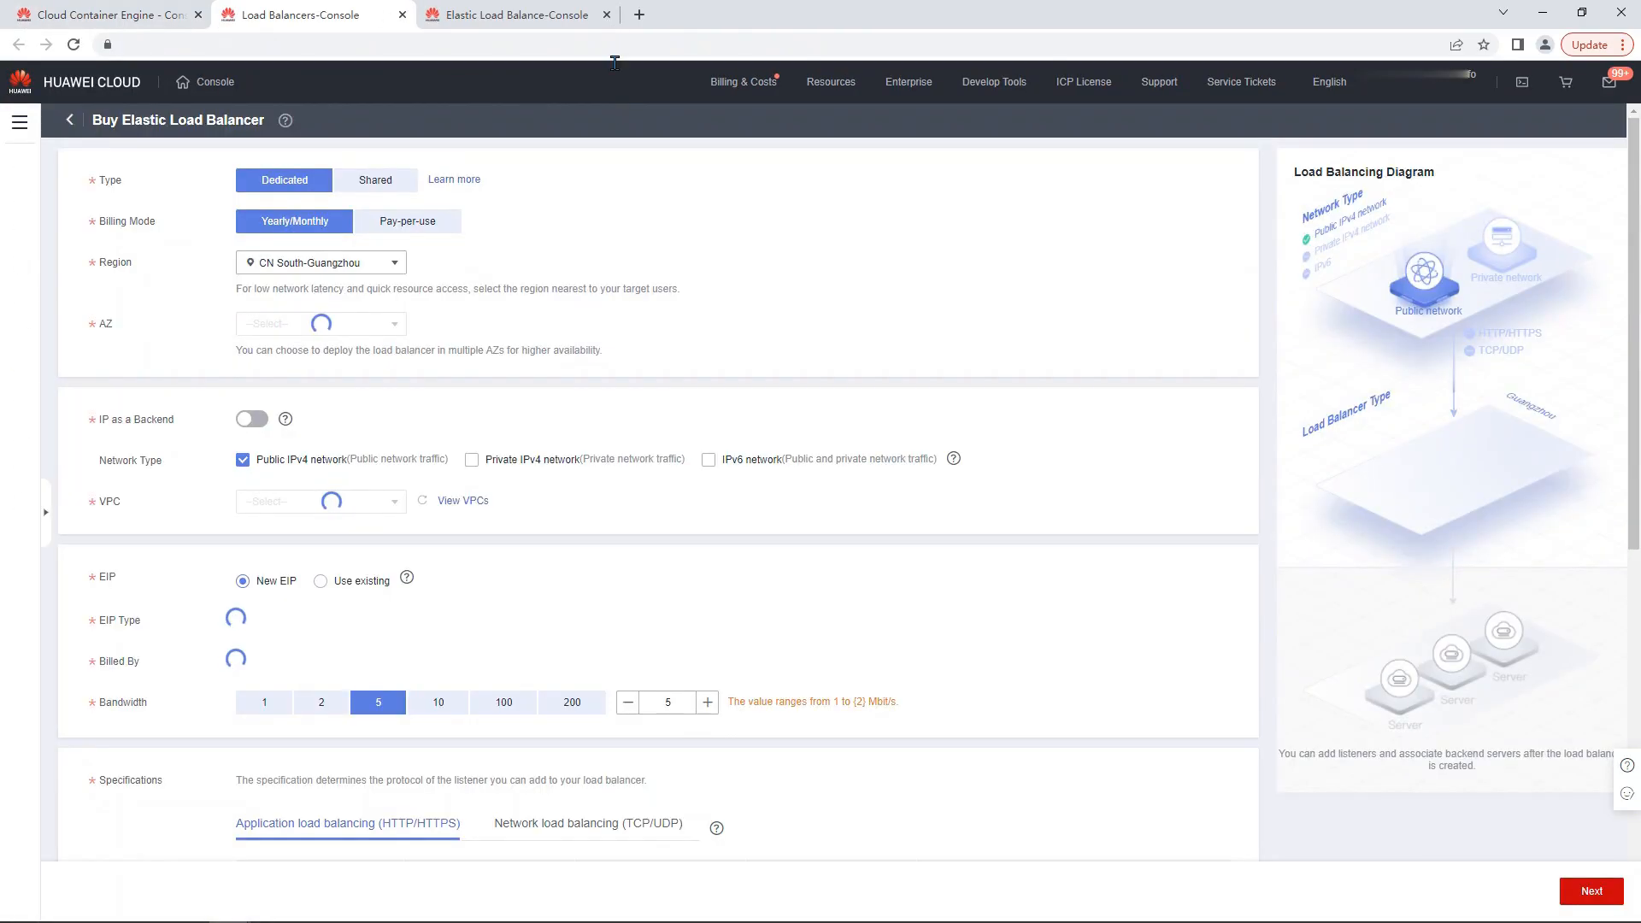
{"action": "left_click", "coordinate": [606, 15]}
{"action": "left_click", "coordinate": [367, 183]}
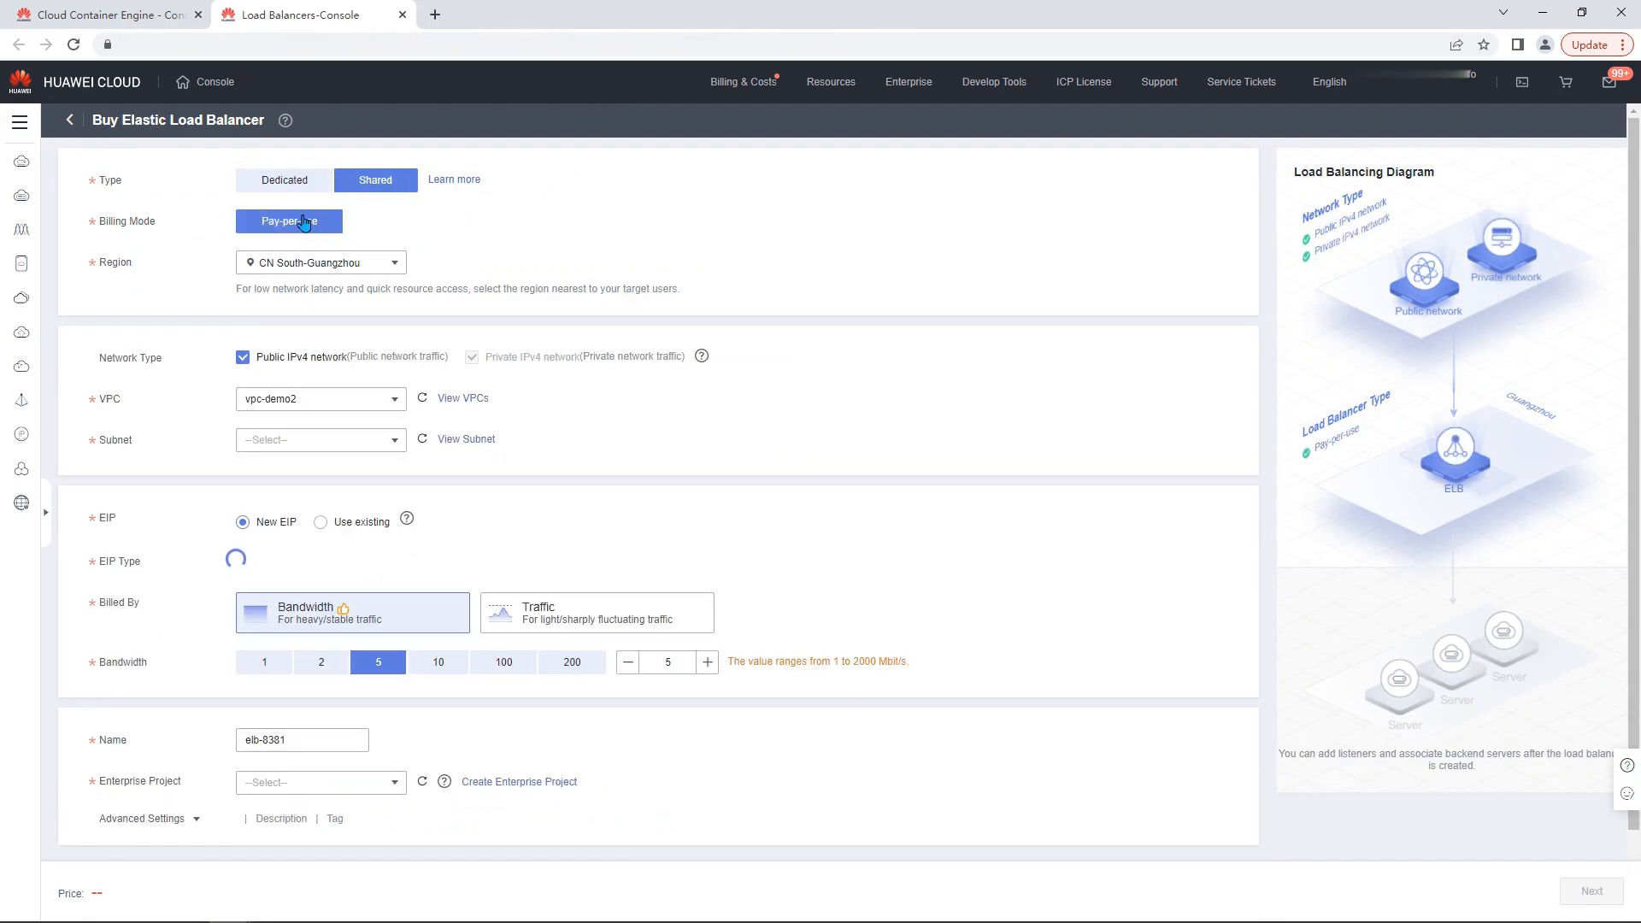
Place the load balancer in VPC vpc-mysql and subnet subnet-mysql
{"action": "left_click", "coordinate": [313, 404]}
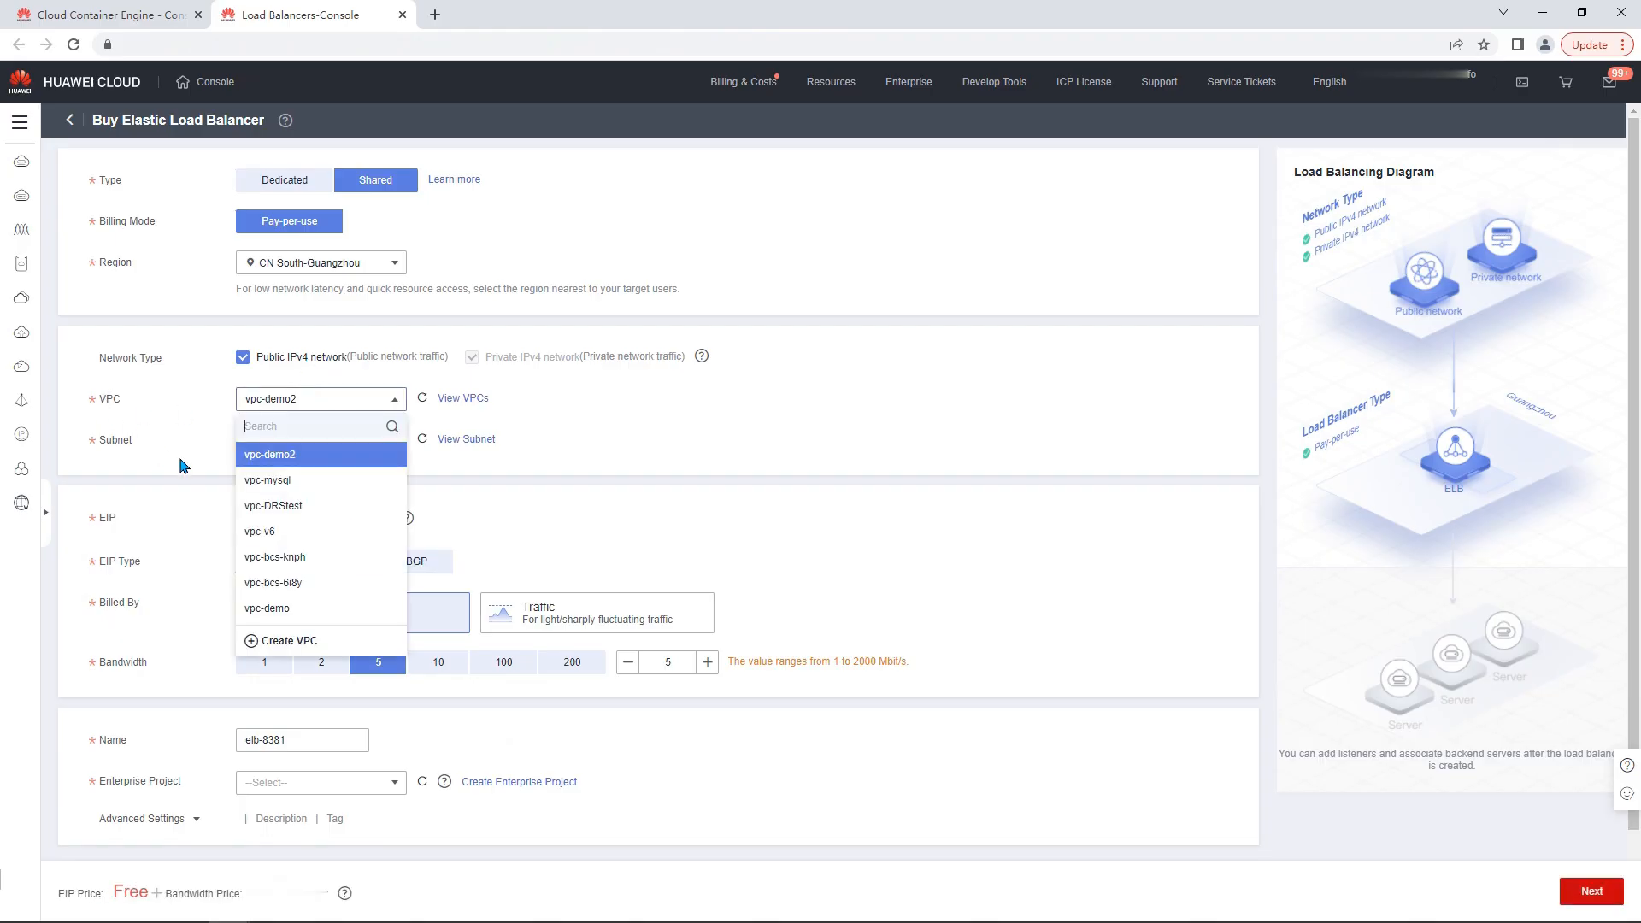
{"action": "left_click", "coordinate": [275, 482]}
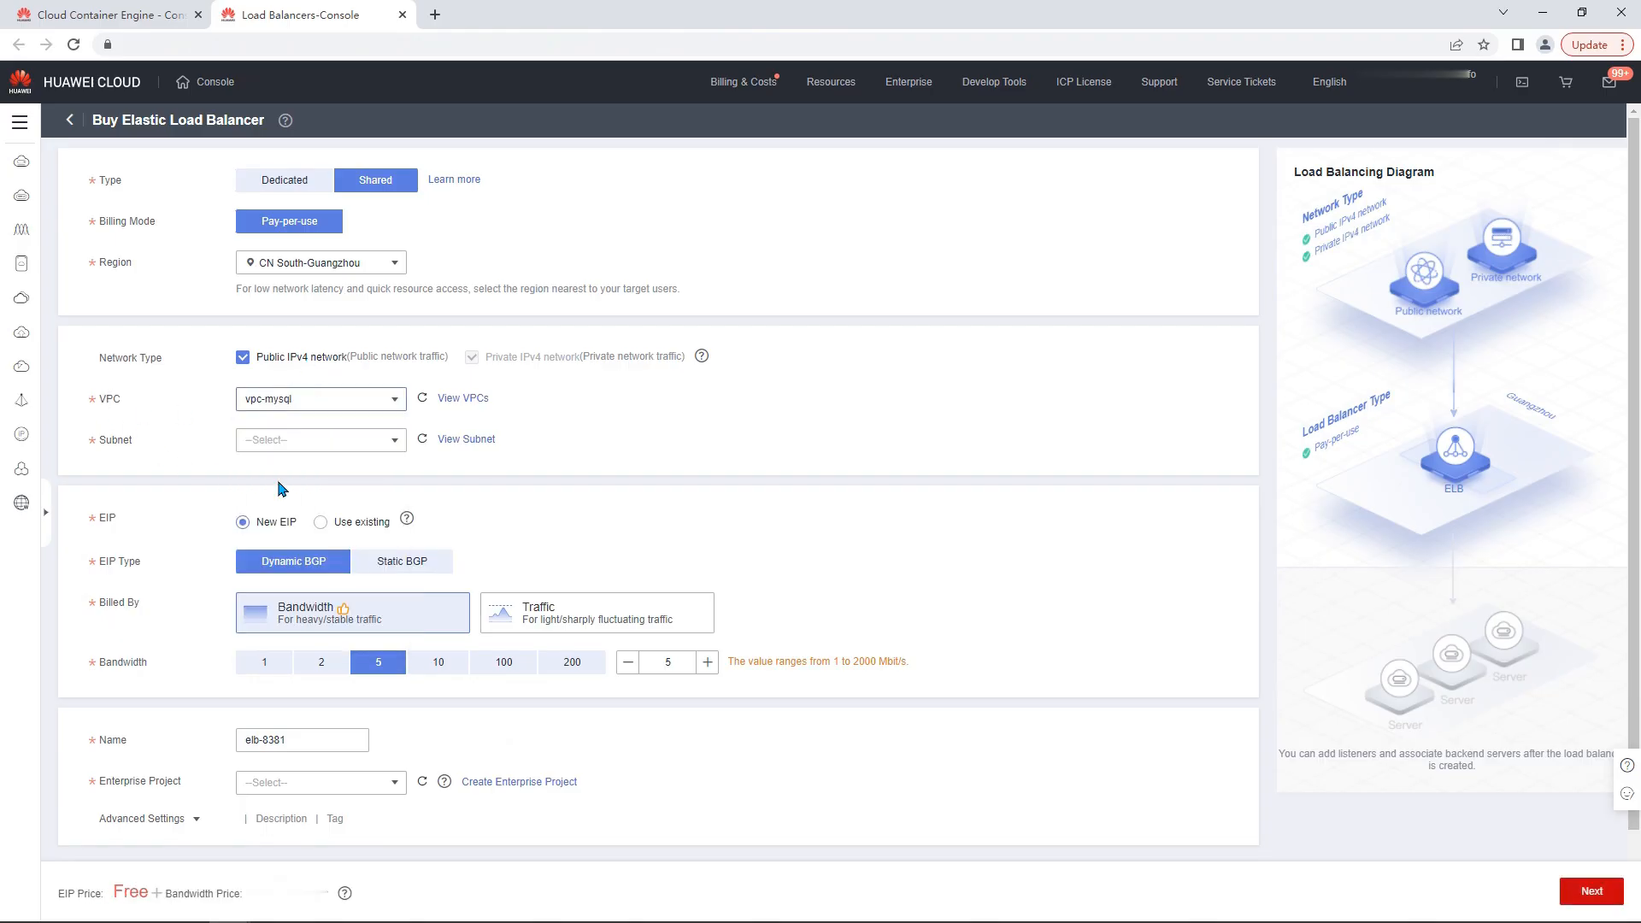
{"action": "left_click", "coordinate": [389, 440]}
{"action": "left_click", "coordinate": [352, 489]}
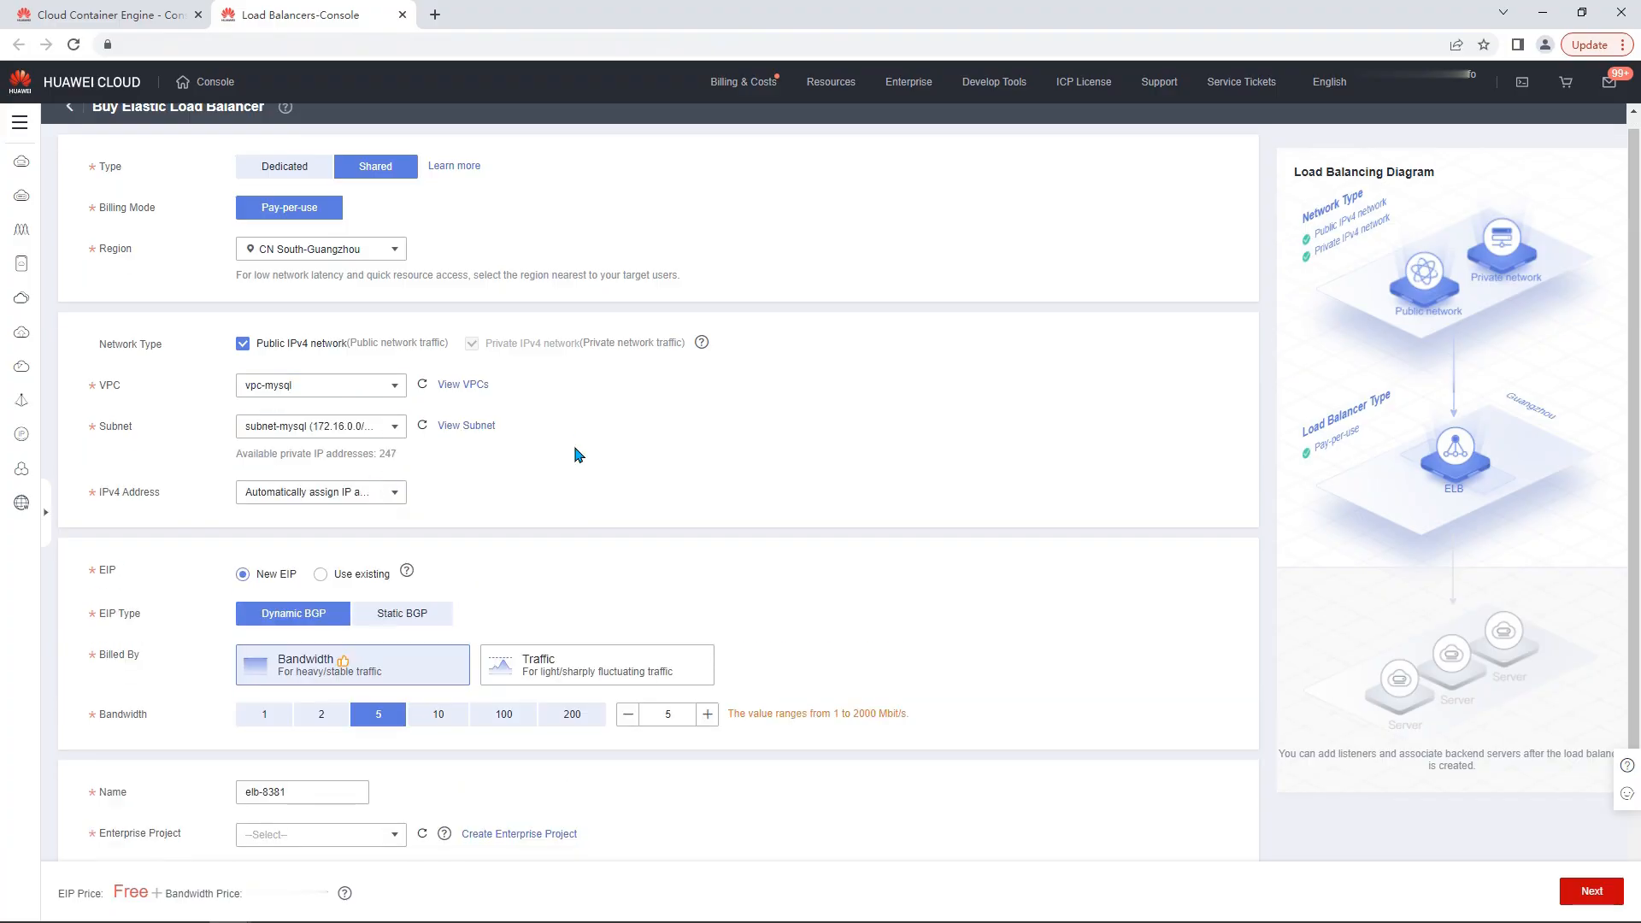
Set the load balancer's EIP bandwidth to 1 Mbit/s and its name to elb-ingress
{"action": "scroll", "coordinate": [577, 454], "scroll_direction": "down", "scroll_amount": 1}
{"action": "scroll", "coordinate": [244, 615], "scroll_direction": "down", "scroll_amount": 1}
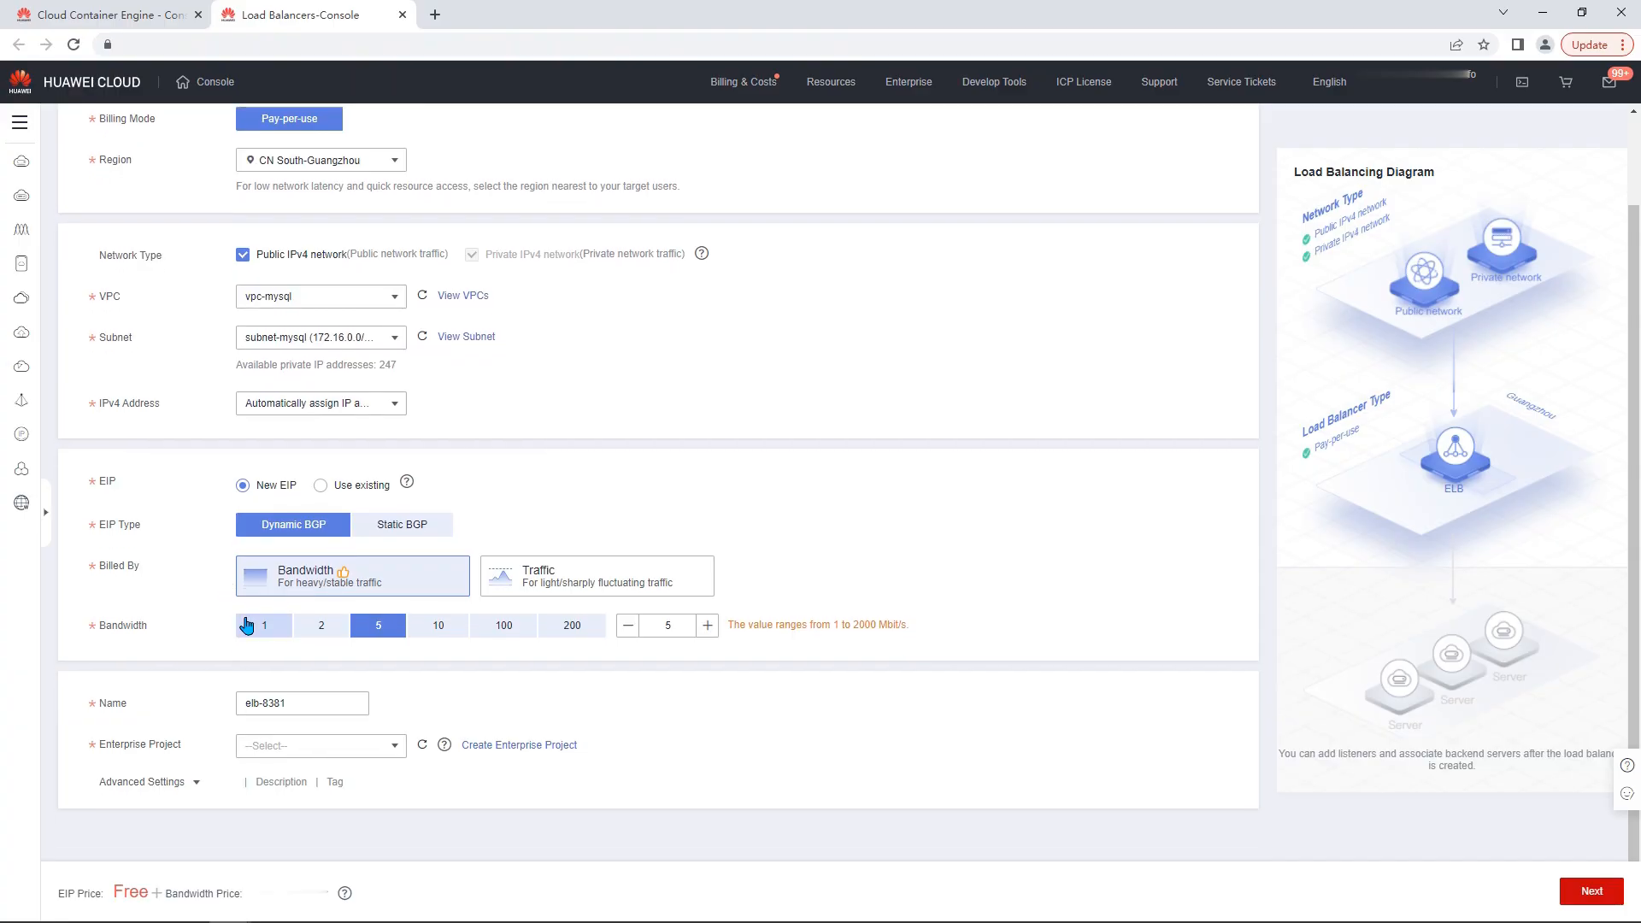
{"action": "left_click", "coordinate": [246, 625]}
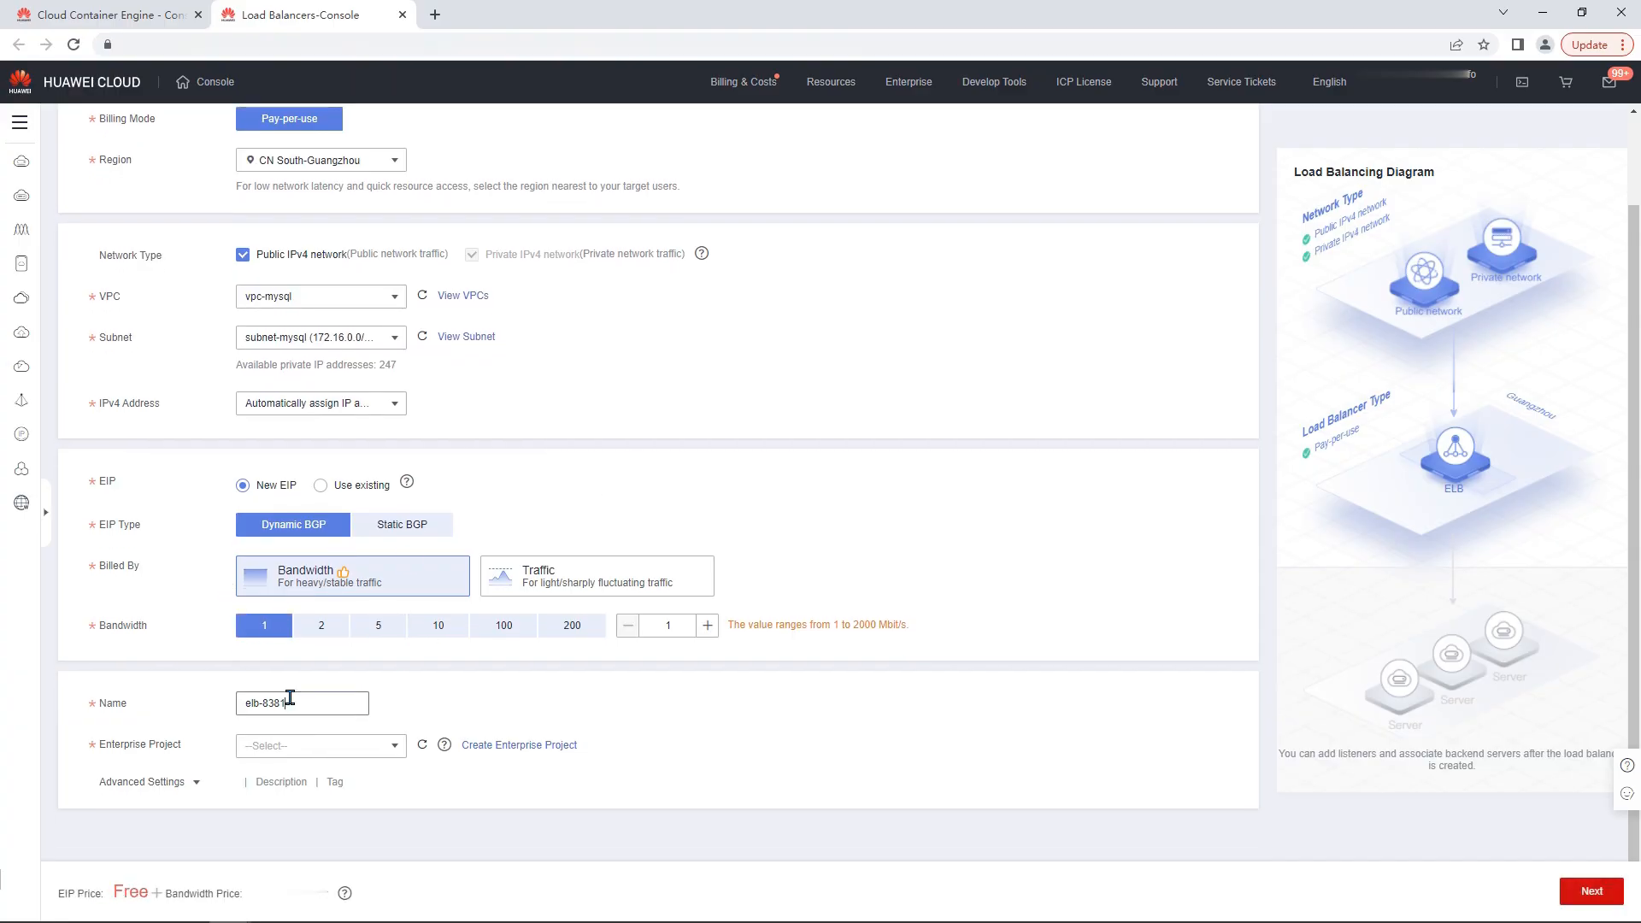
{"action": "key", "text": "BackSpace"}
{"action": "key", "text": "BackSpace"}
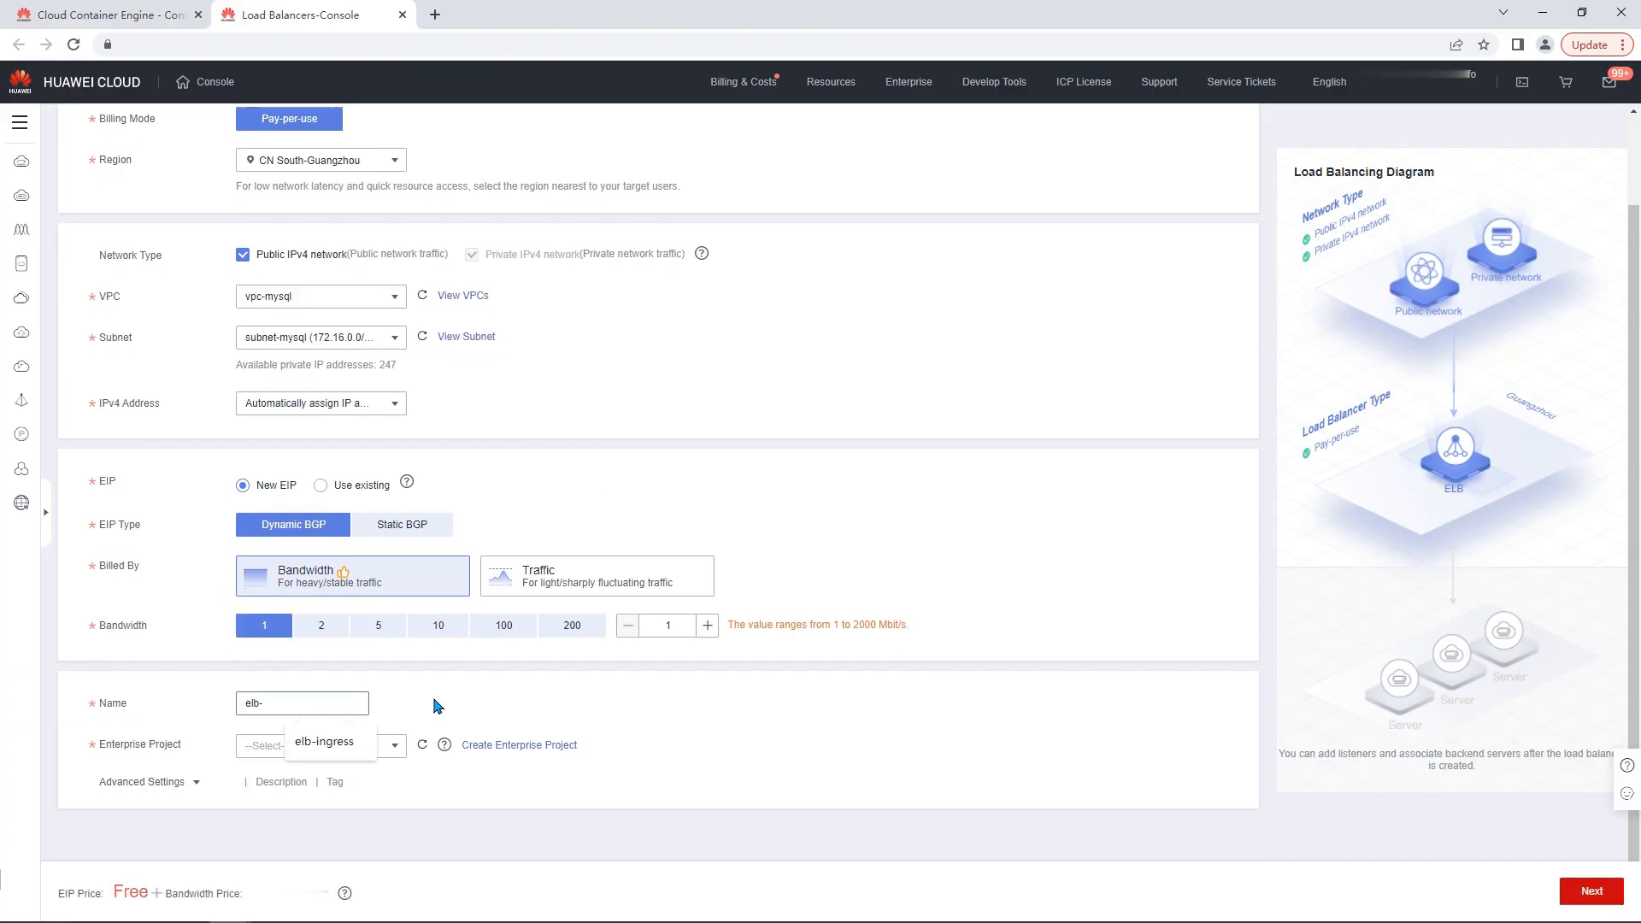
{"action": "type", "text": "ingress"}
{"action": "left_click", "coordinate": [437, 705]}
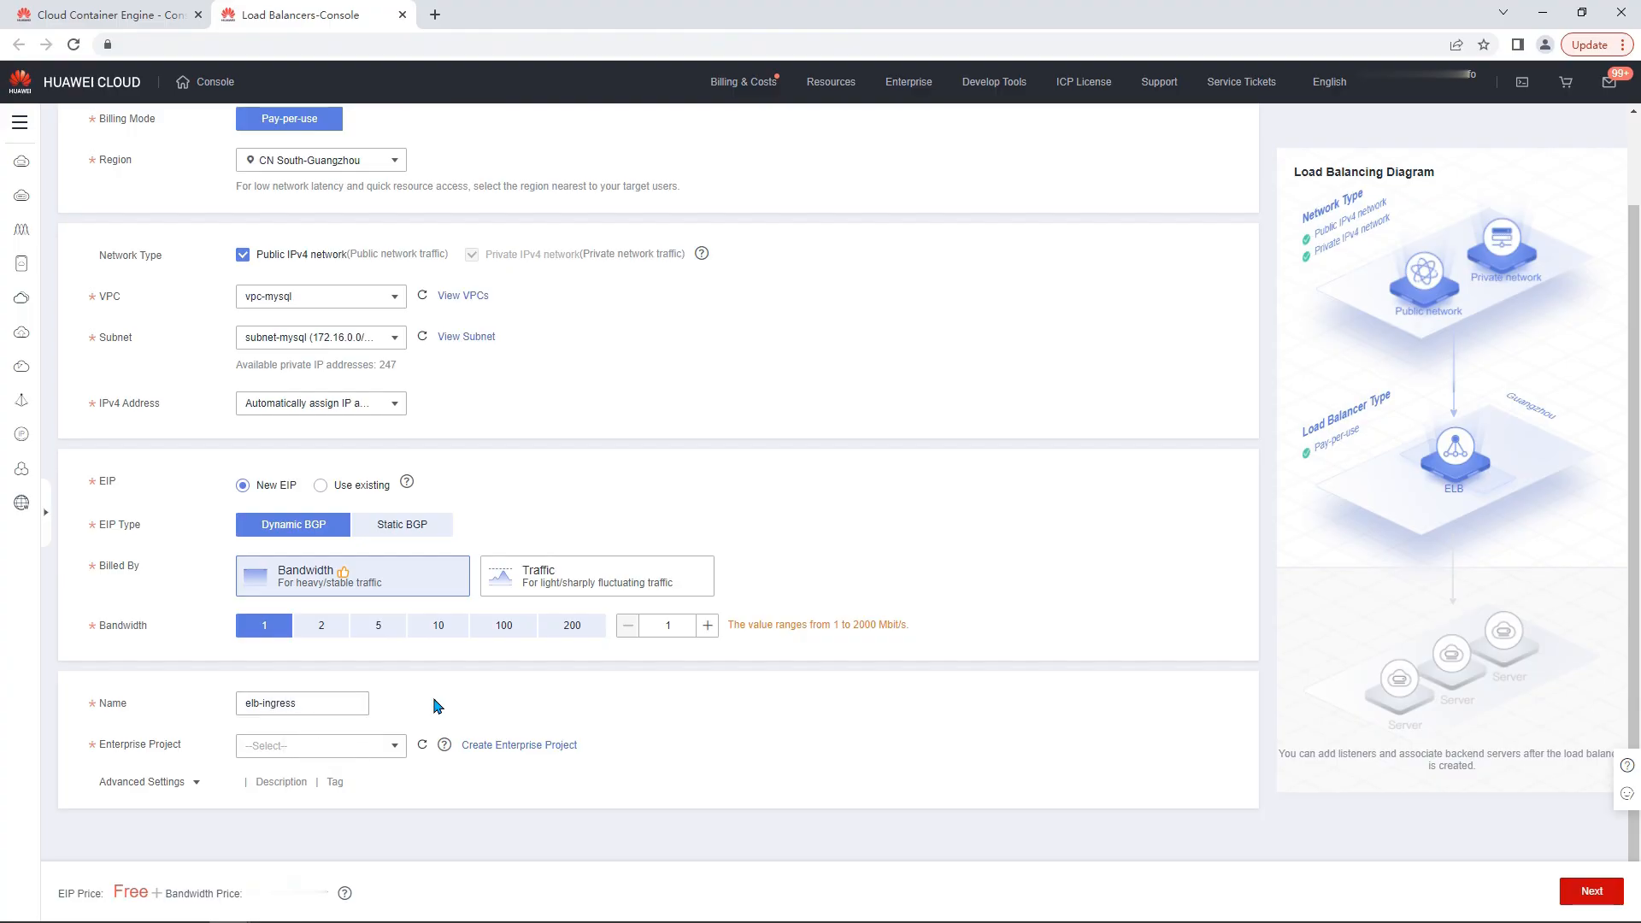
Assign the default enterprise project to the load balancer, submit the order and refresh the load balancer list
{"action": "left_click", "coordinate": [389, 745]}
{"action": "left_click", "coordinate": [267, 538]}
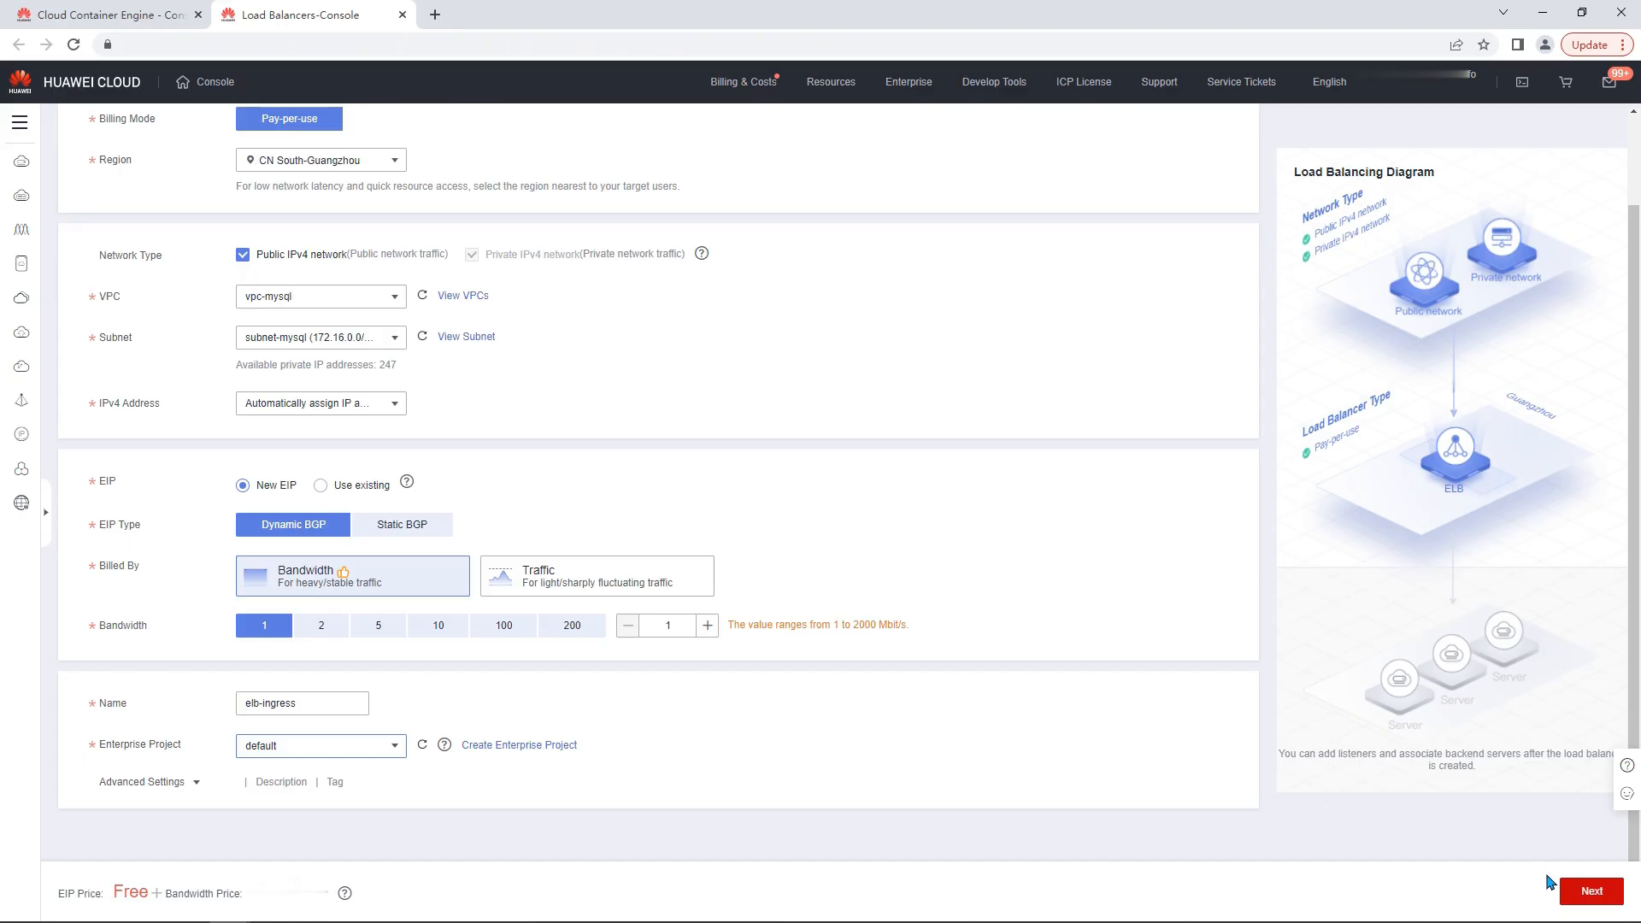
{"action": "left_click", "coordinate": [1581, 889]}
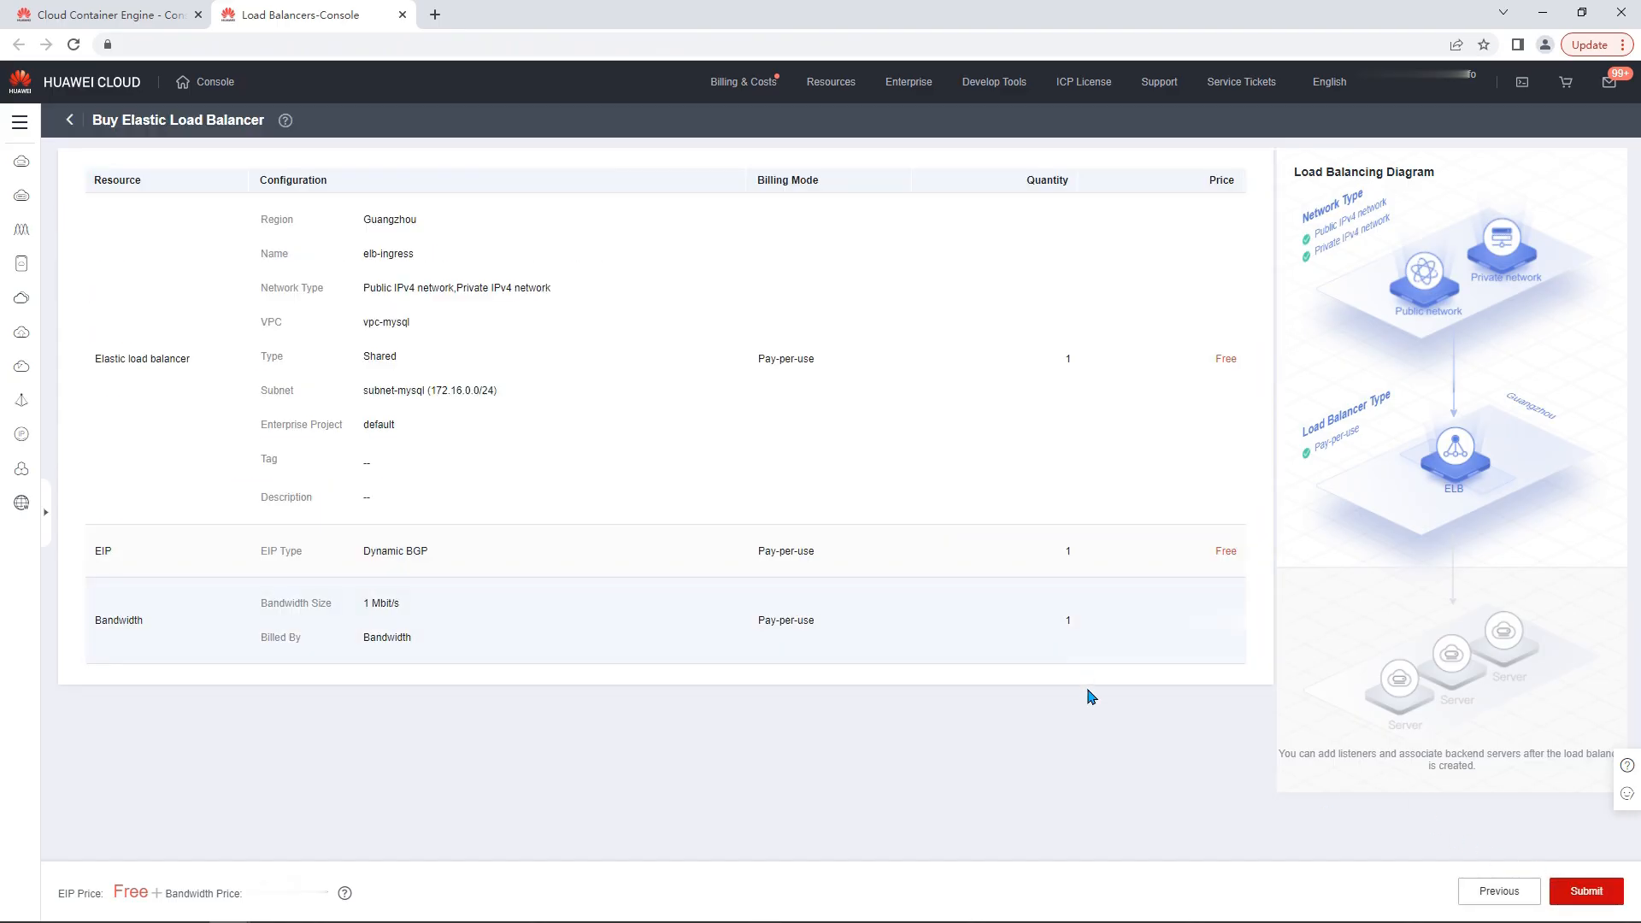
{"action": "left_click", "coordinate": [1571, 902]}
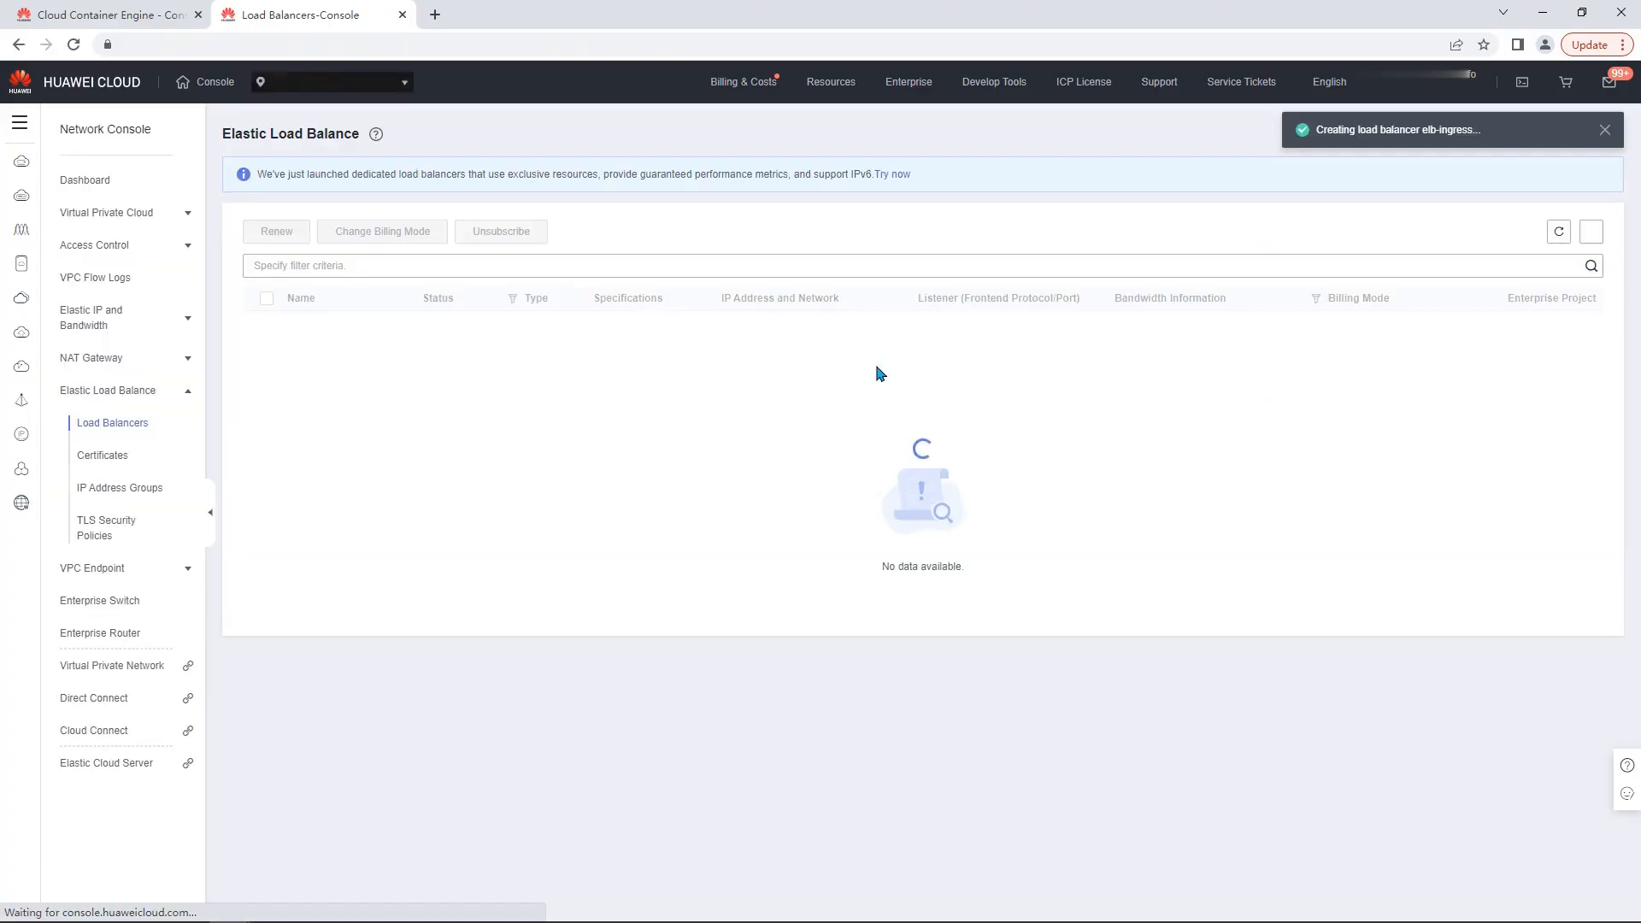
{"action": "left_click", "coordinate": [1557, 233]}
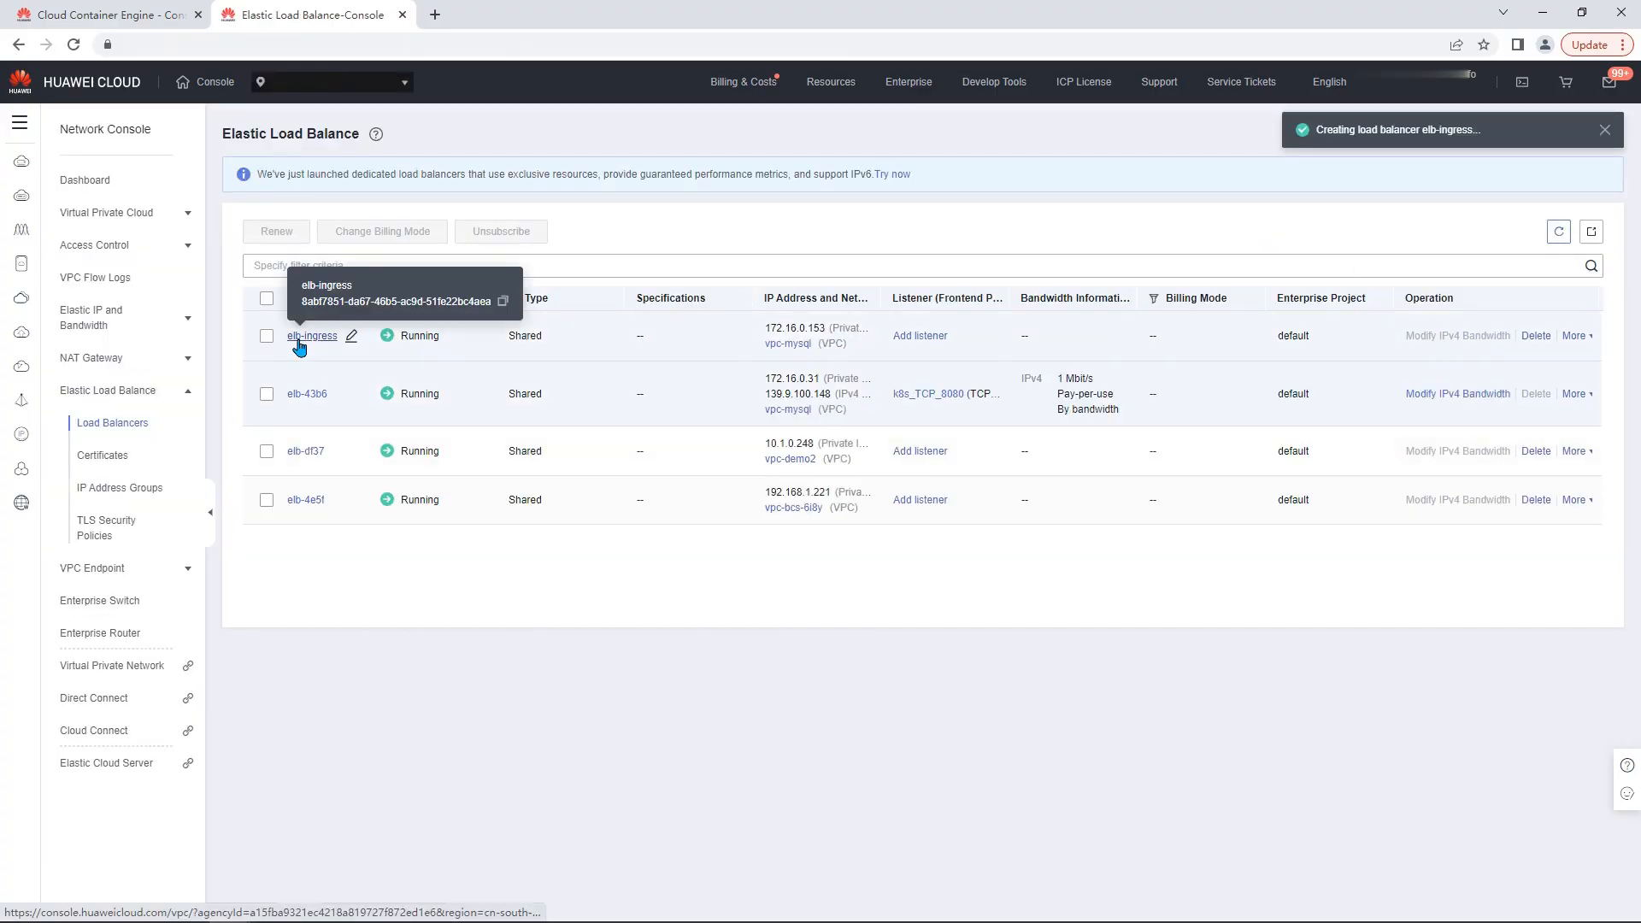
Return to the add-on installation, select elb-ingress as the shared load balancer and install the nginx-ingress add-on
{"action": "left_click", "coordinate": [47, 13]}
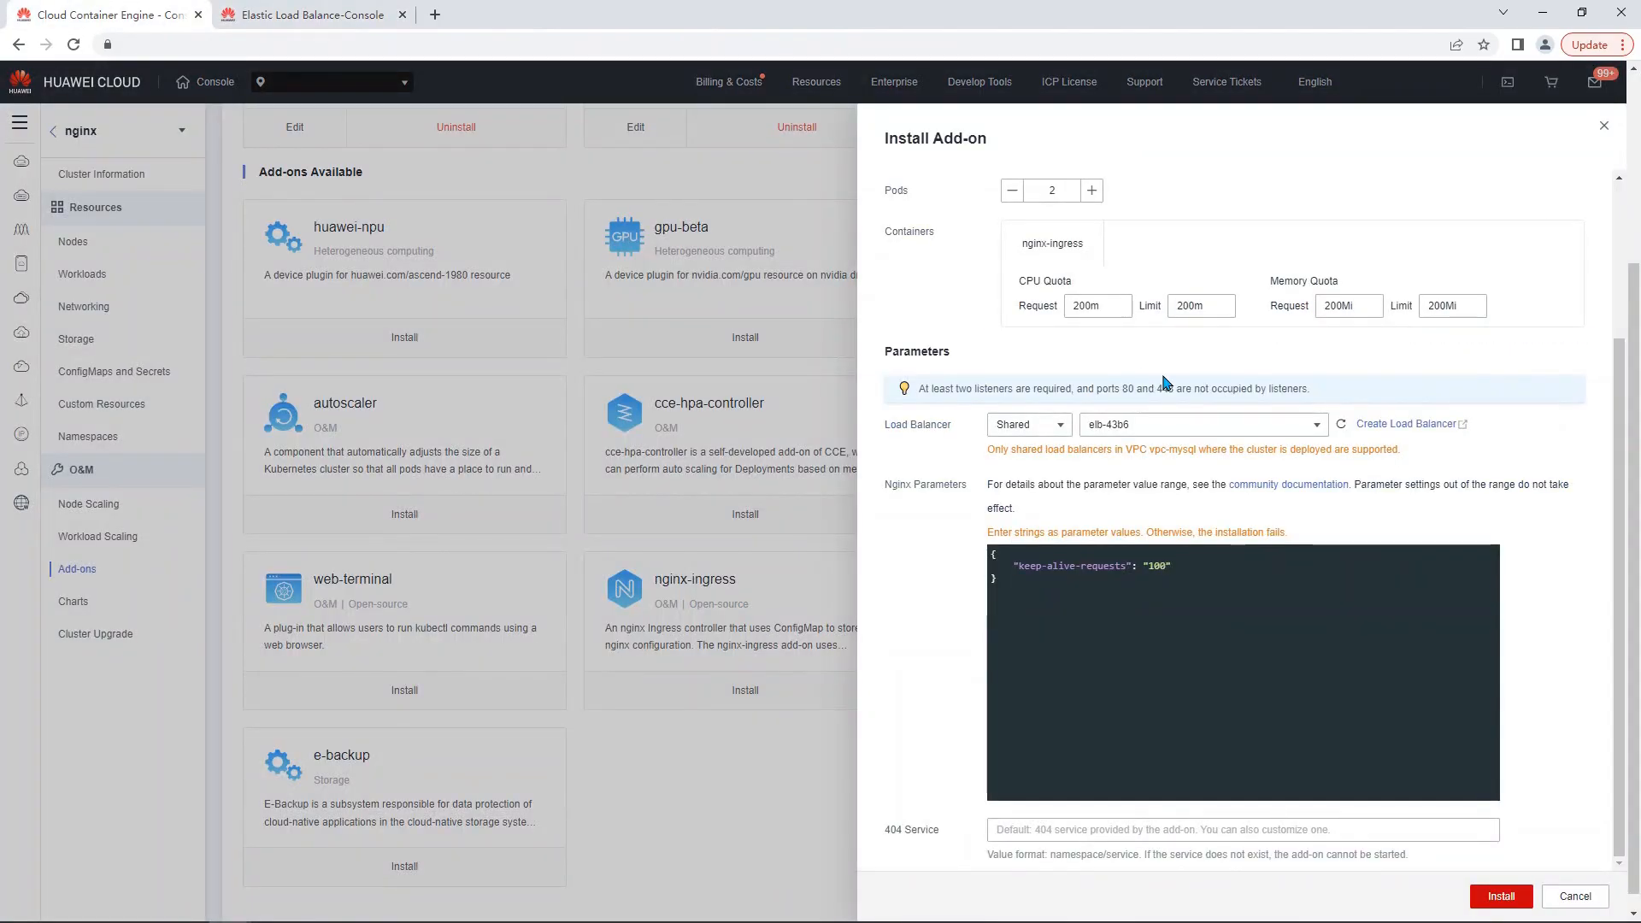
{"action": "left_click", "coordinate": [1216, 427]}
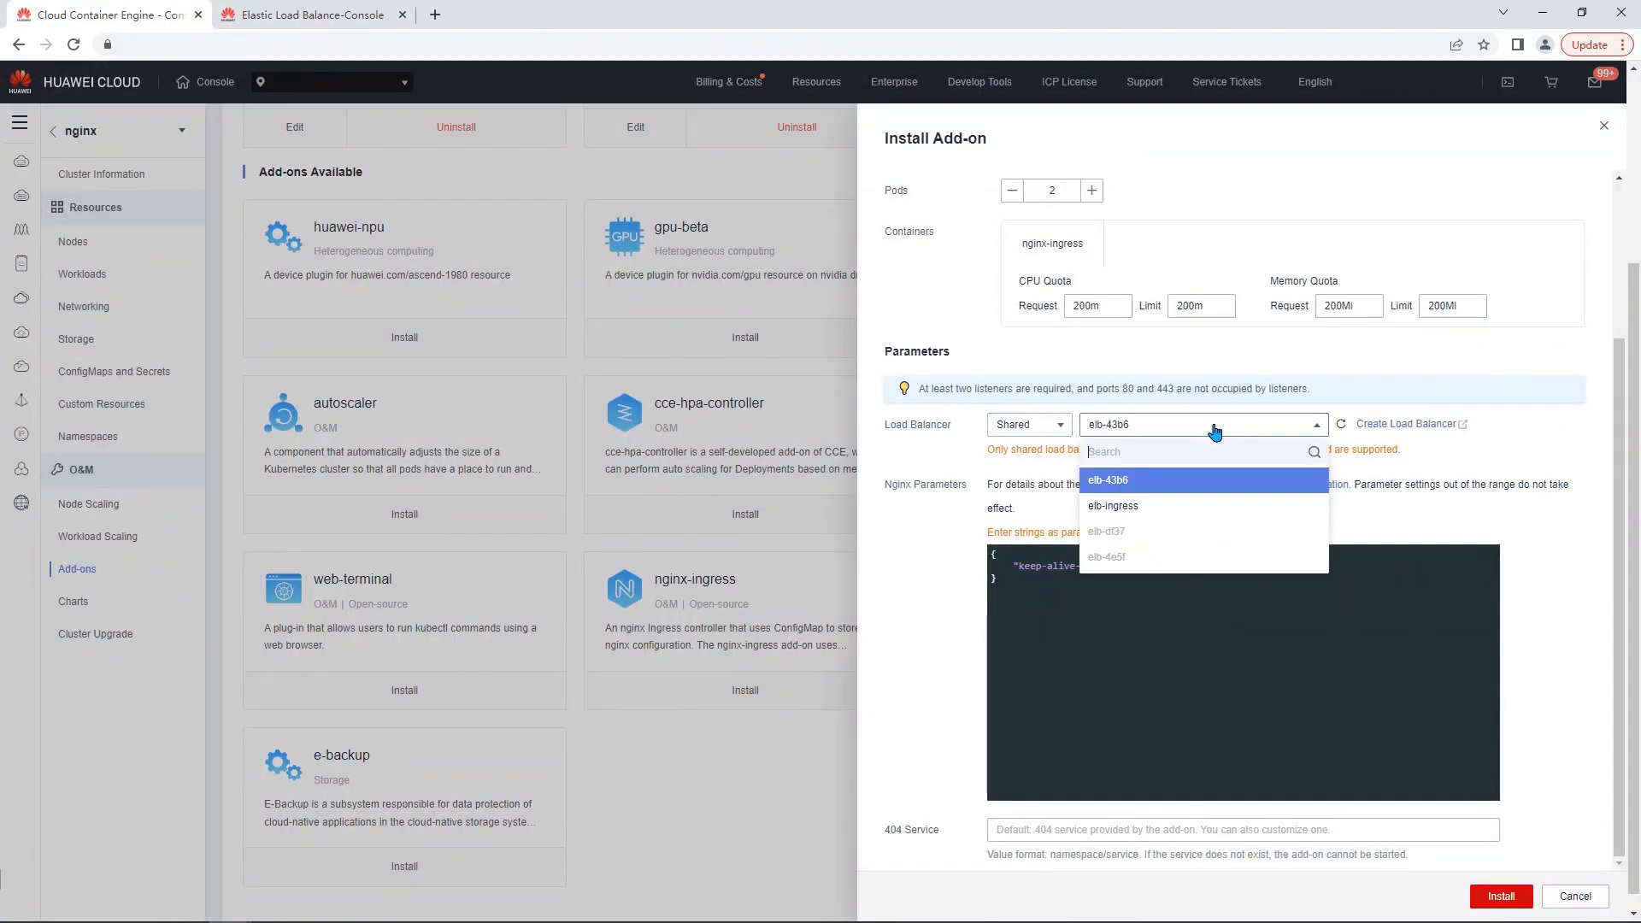
{"action": "left_click", "coordinate": [1095, 507]}
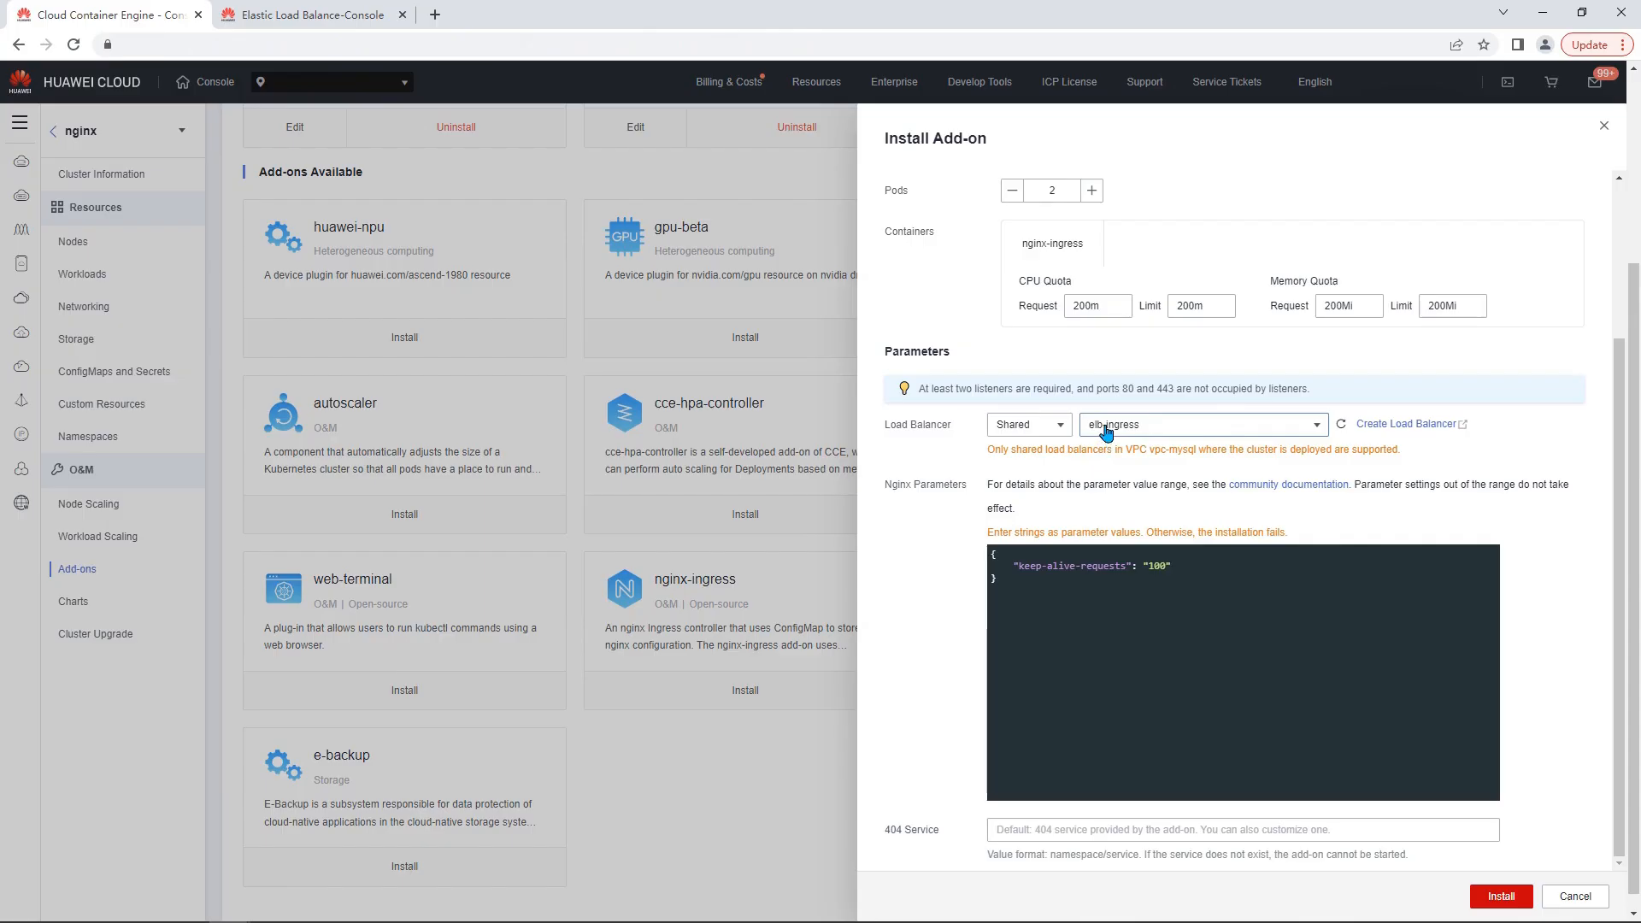
{"action": "left_click", "coordinate": [1497, 896]}
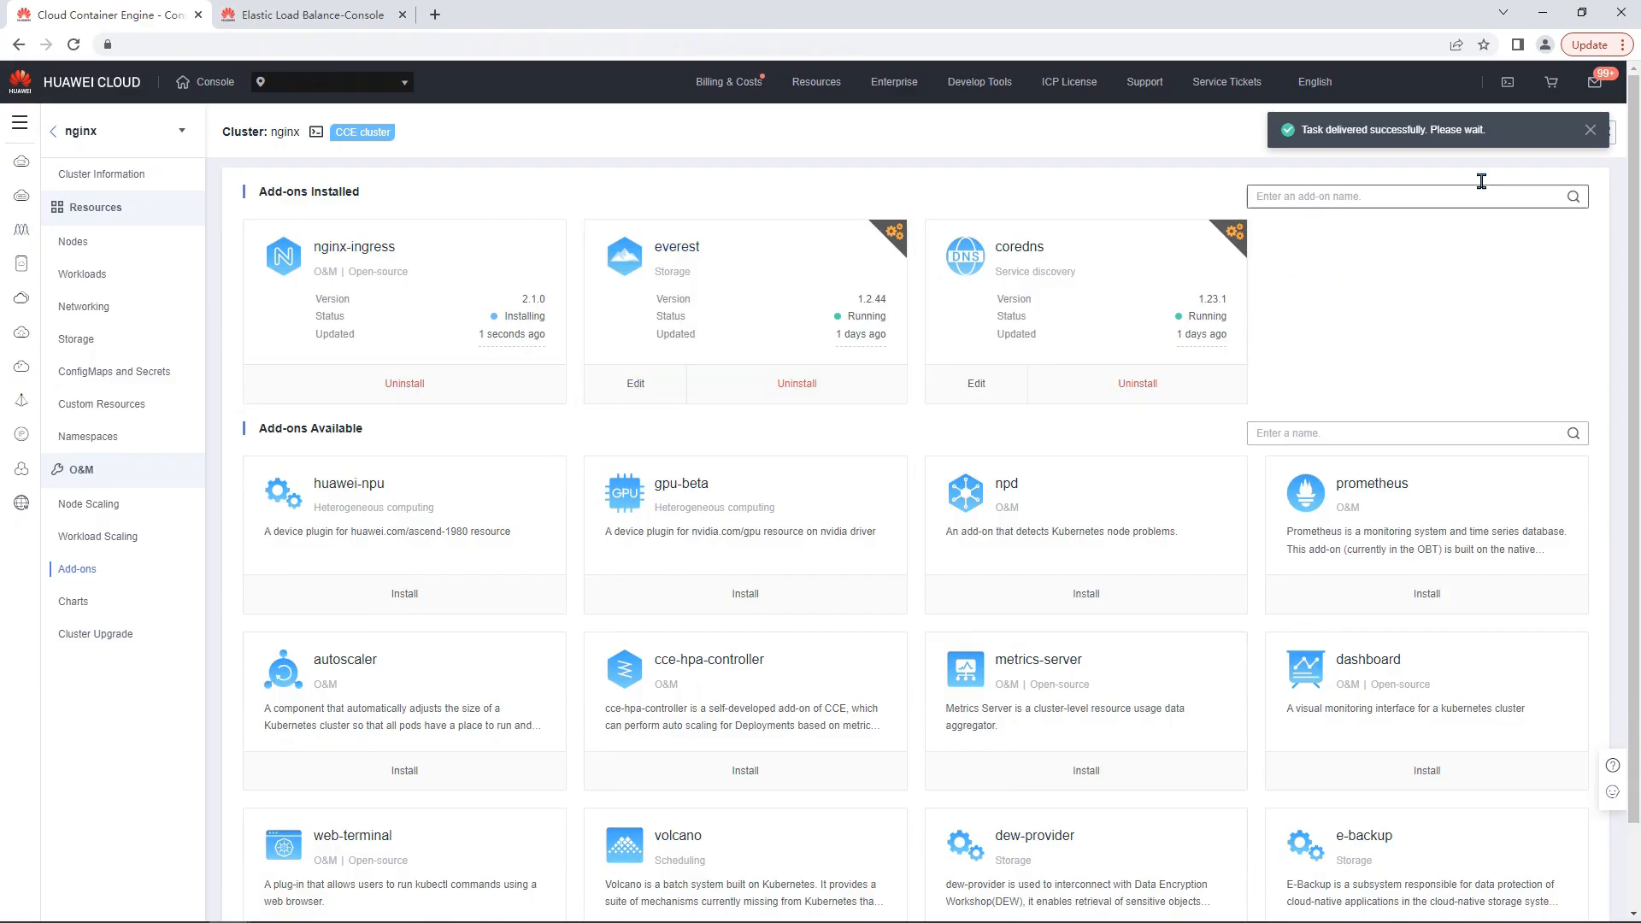
Dismiss the task notification and refresh the add-on list to check the nginx-ingress status
{"action": "left_click", "coordinate": [1588, 131]}
{"action": "left_click", "coordinate": [1603, 136]}
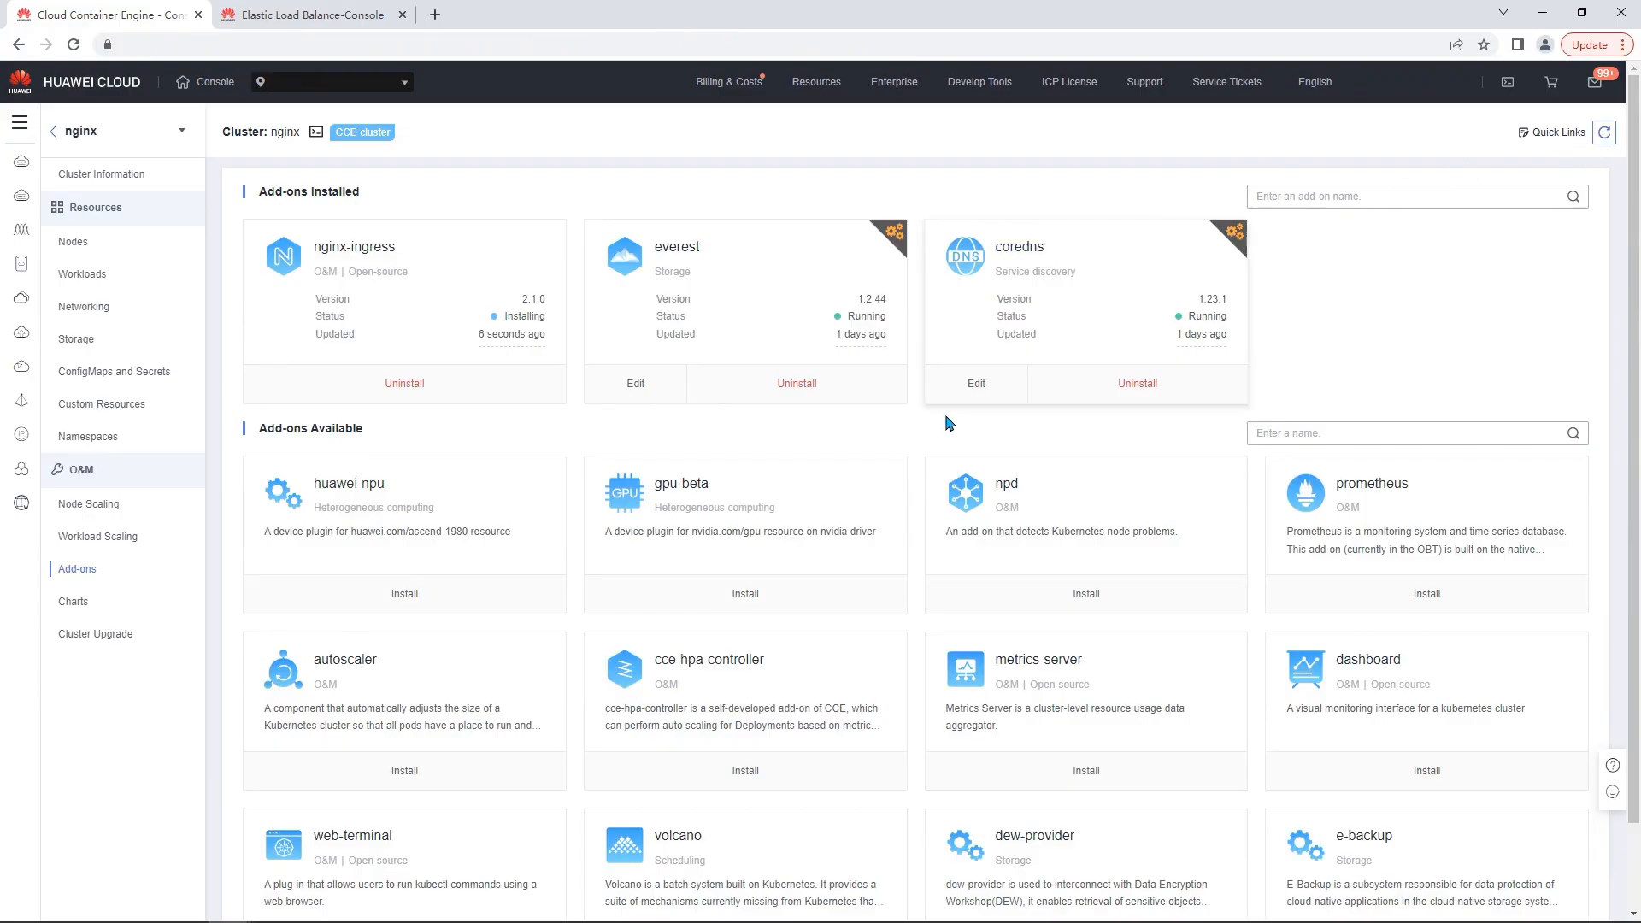
{"action": "left_click", "coordinate": [1604, 135]}
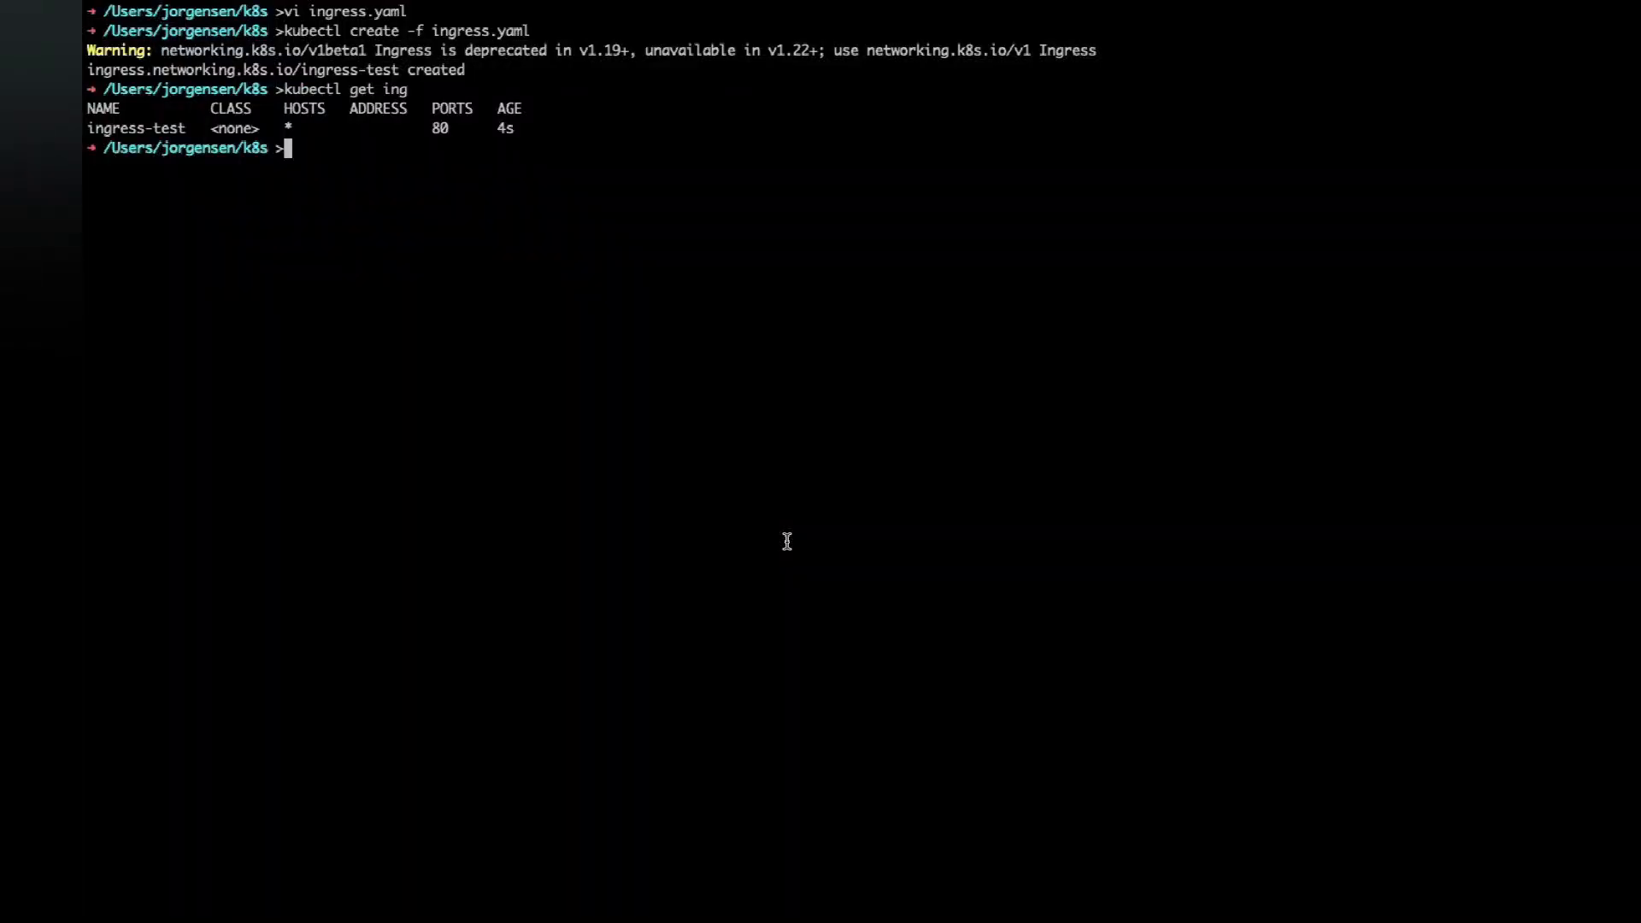
In the terminal, create nginx-ingress.yaml with vi and insert a networking.k8s.io/v1beta1 Ingress manifest using ingress class nginx and port 80
{"action": "type", "text": "vi"}
{"action": "type", "text": " nginx-ingres"}
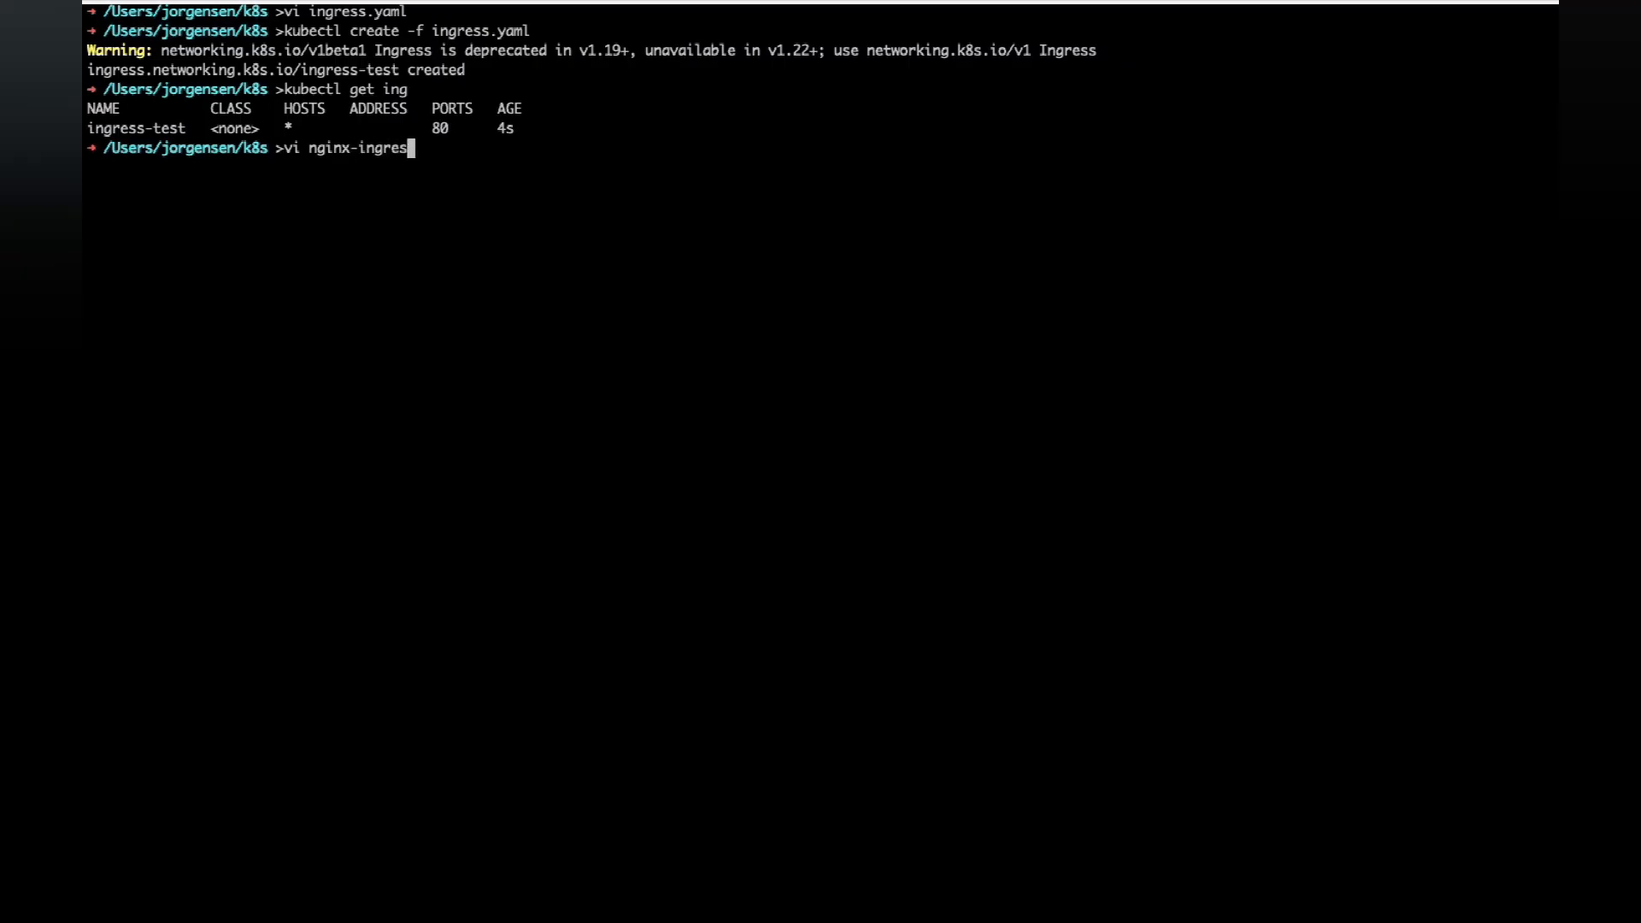
{"action": "type", "text": "s.yaml"}
{"action": "key", "text": "Return"}
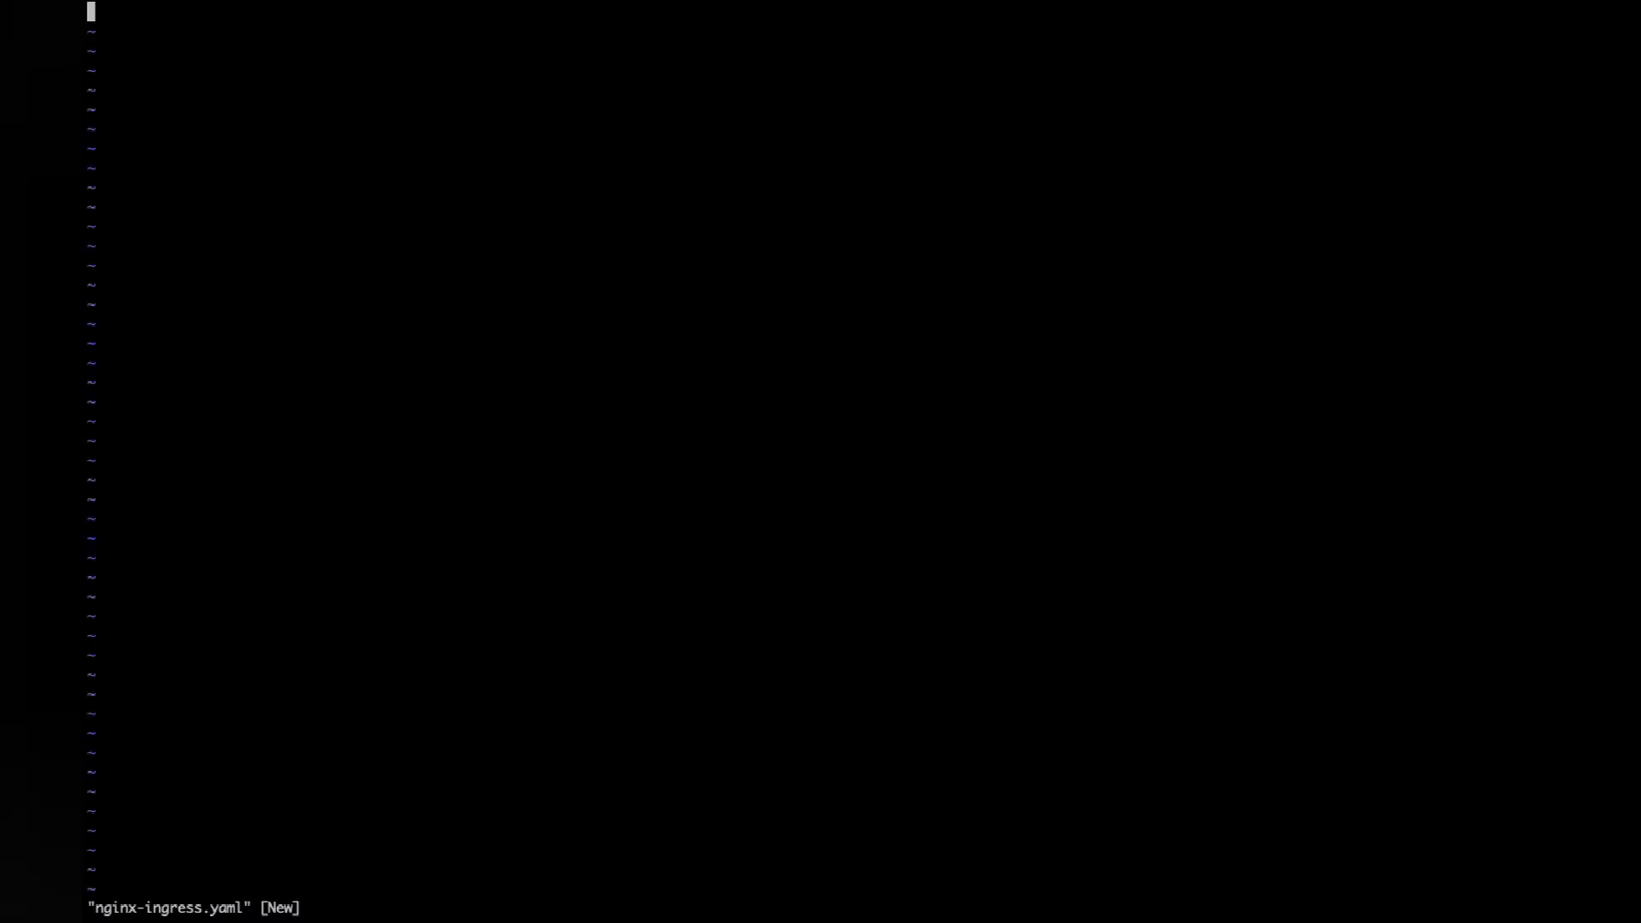
{"action": "key", "text": "i"}
{"action": "type", "text": "apiVersion: networking.k8s.io/v1beta1 kind: Ingress metadata:   name: ingress-test   namespace: default   annotations:     kubernetes.io/ingress.class: nginx     kubernetes.io/elb.port: '80' spec:   rules:     - host: ''       http:         paths:           - path: '/'             backend:               serviceName: <your_service_name>               servicePort: 80"}
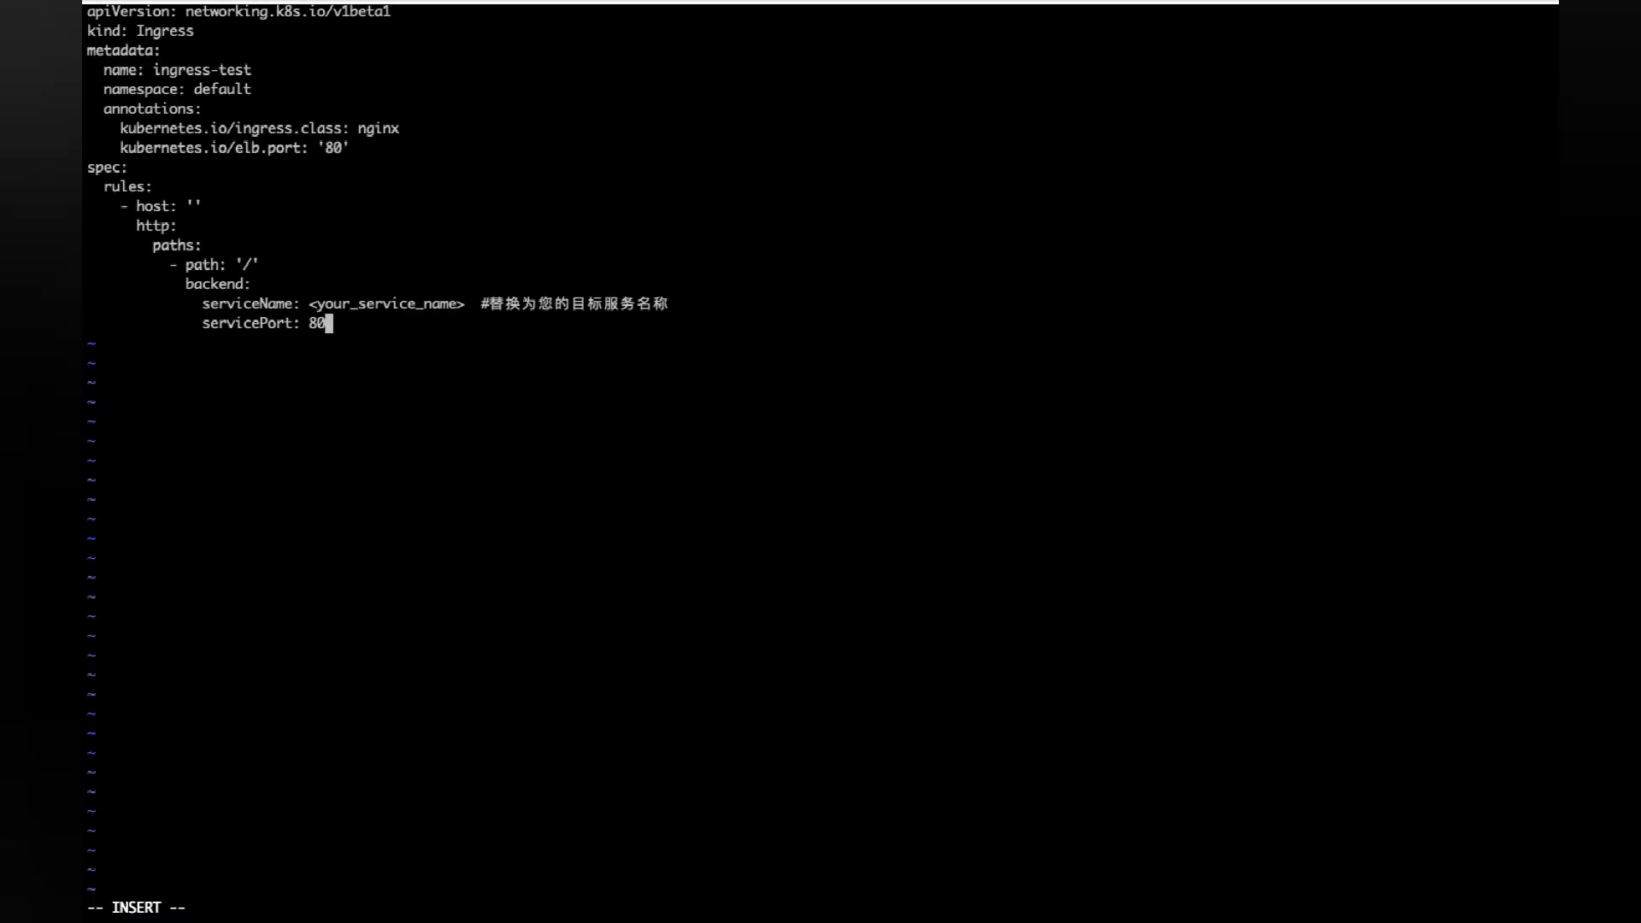
Replace the serviceName placeholder and its comment in the manifest with nginx-nodeport, and save nginx-ingress.yaml
{"action": "key", "text": "Up"}
{"action": "key", "text": "Right"}
{"action": "key", "text": "Right"}
{"action": "key", "text": "Right"}
{"action": "key", "text": "Right"}
{"action": "key", "text": "Right"}
{"action": "key", "text": "Right"}
{"action": "key", "text": "Right"}
{"action": "key", "text": "Right"}
{"action": "key", "text": "Right"}
{"action": "key", "text": "Right"}
{"action": "key", "text": "Right"}
{"action": "key", "text": "Right"}
{"action": "key", "text": "Right"}
{"action": "key", "text": "Right"}
{"action": "key", "text": "Right"}
{"action": "key", "text": "Right"}
{"action": "key", "text": "Right"}
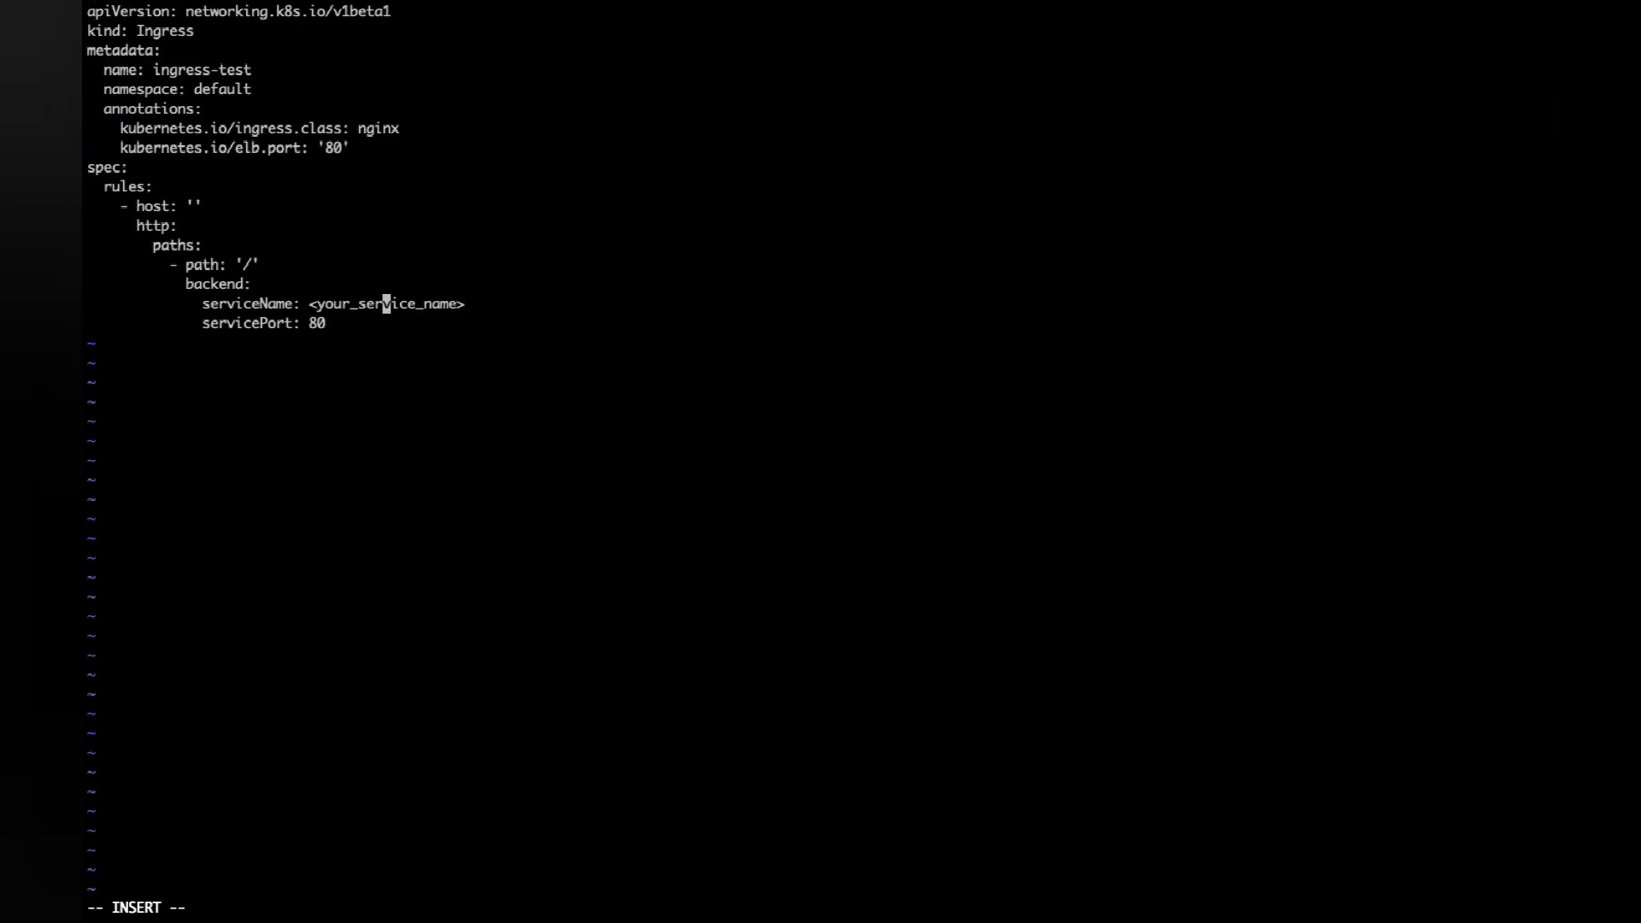
{"action": "key", "text": "BackSpace"}
{"action": "key", "text": "BackSpace"}
{"action": "key", "text": "BackSpace"}
{"action": "key", "text": "BackSpace"}
{"action": "key", "text": "BackSpace"}
{"action": "key", "text": "BackSpace"}
{"action": "key", "text": "BackSpace"}
{"action": "key", "text": "BackSpace"}
{"action": "key", "text": "BackSpace"}
{"action": "key", "text": "BackSpace"}
{"action": "key", "text": "BackSpace"}
{"action": "key", "text": "BackSpace"}
{"action": "key", "text": "BackSpace"}
{"action": "key", "text": "BackSpace"}
{"action": "key", "text": "BackSpace"}
{"action": "key", "text": "BackSpace"}
{"action": "key", "text": "BackSpace"}
{"action": "key", "text": "BackSpace"}
{"action": "key", "text": "BackSpace"}
{"action": "type", "text": "nginx-nodeport"}
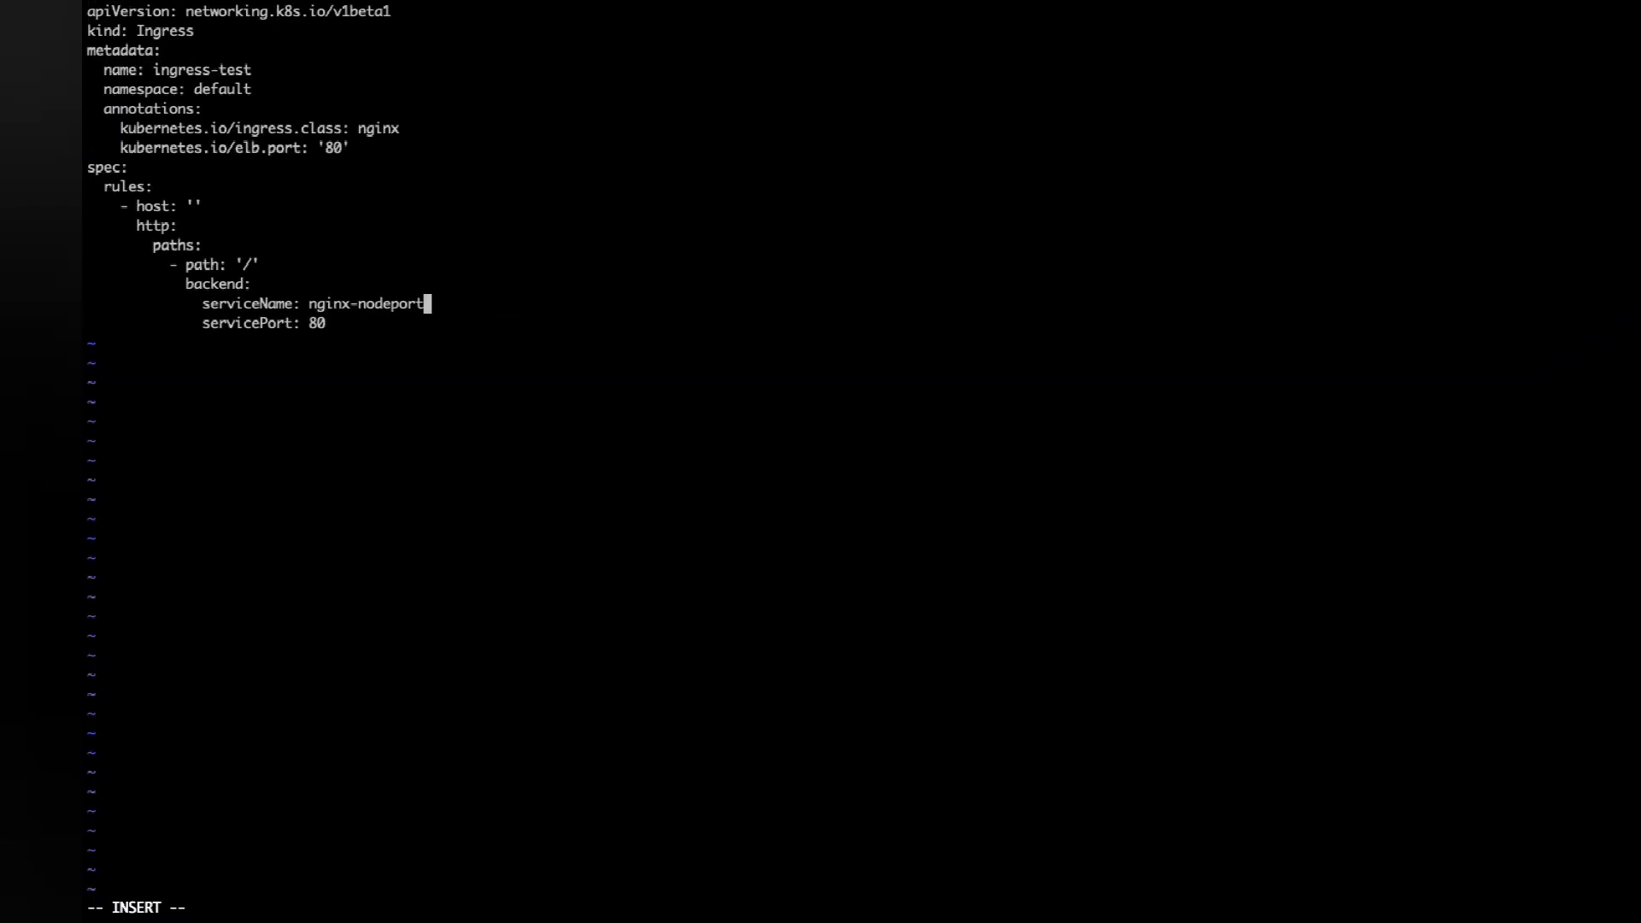
{"action": "key", "text": "Escape"}
{"action": "type", "text": ":wq"}
{"action": "key", "text": "Return"}
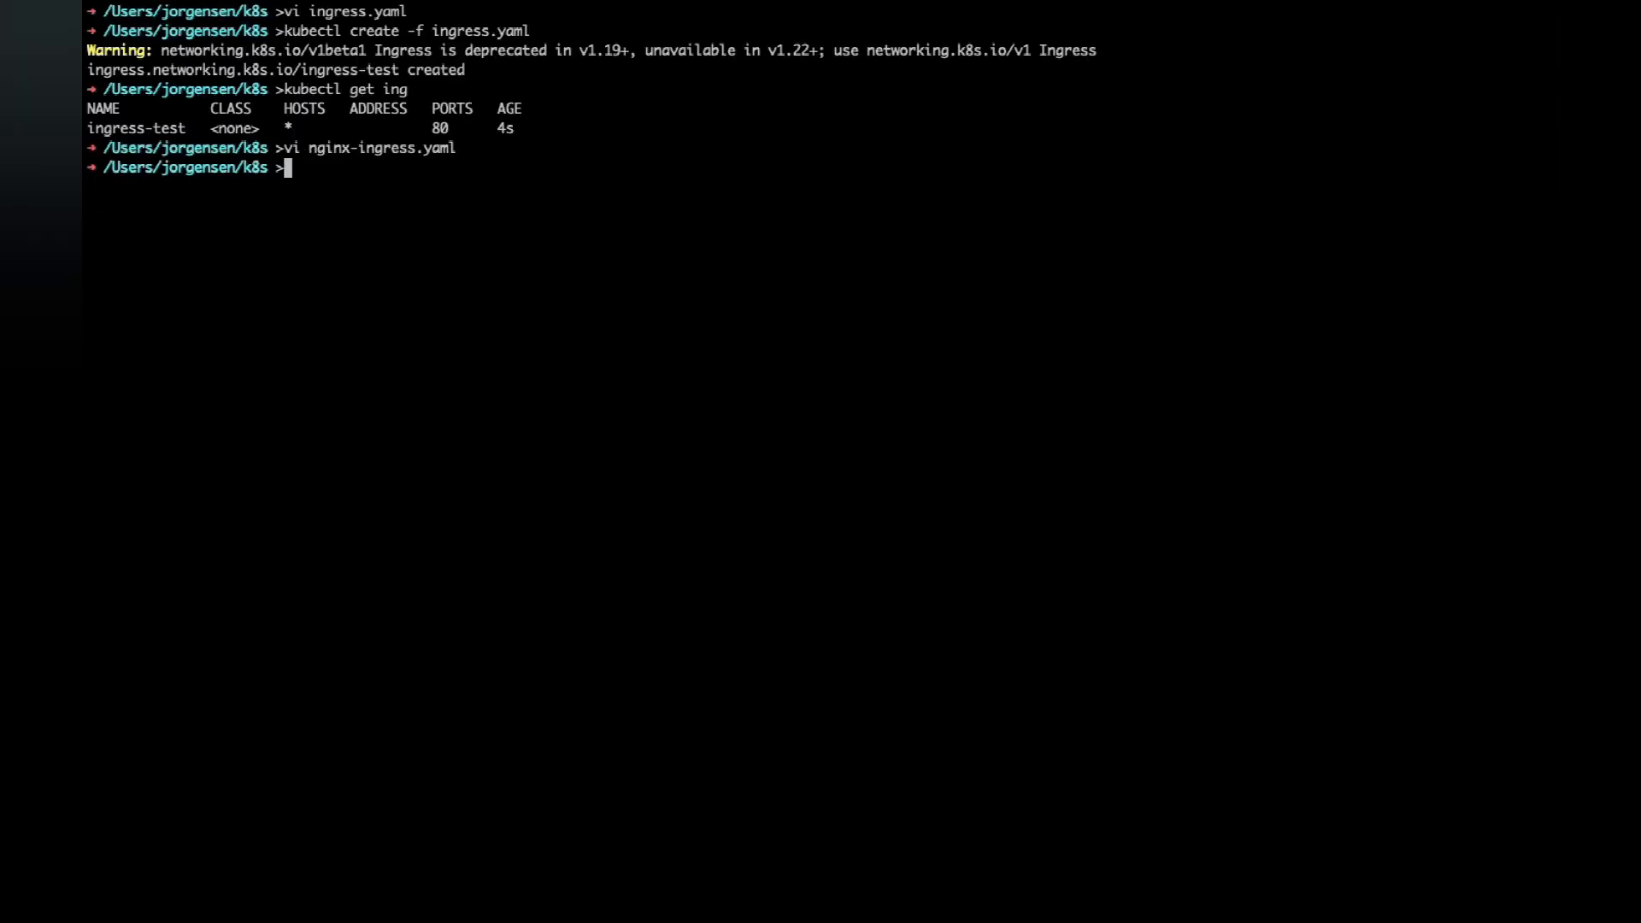
List the cluster's existing ingresses with kubectl get ing
{"action": "key", "text": "Up"}
{"action": "key", "text": "Up"}
{"action": "key", "text": "Return"}
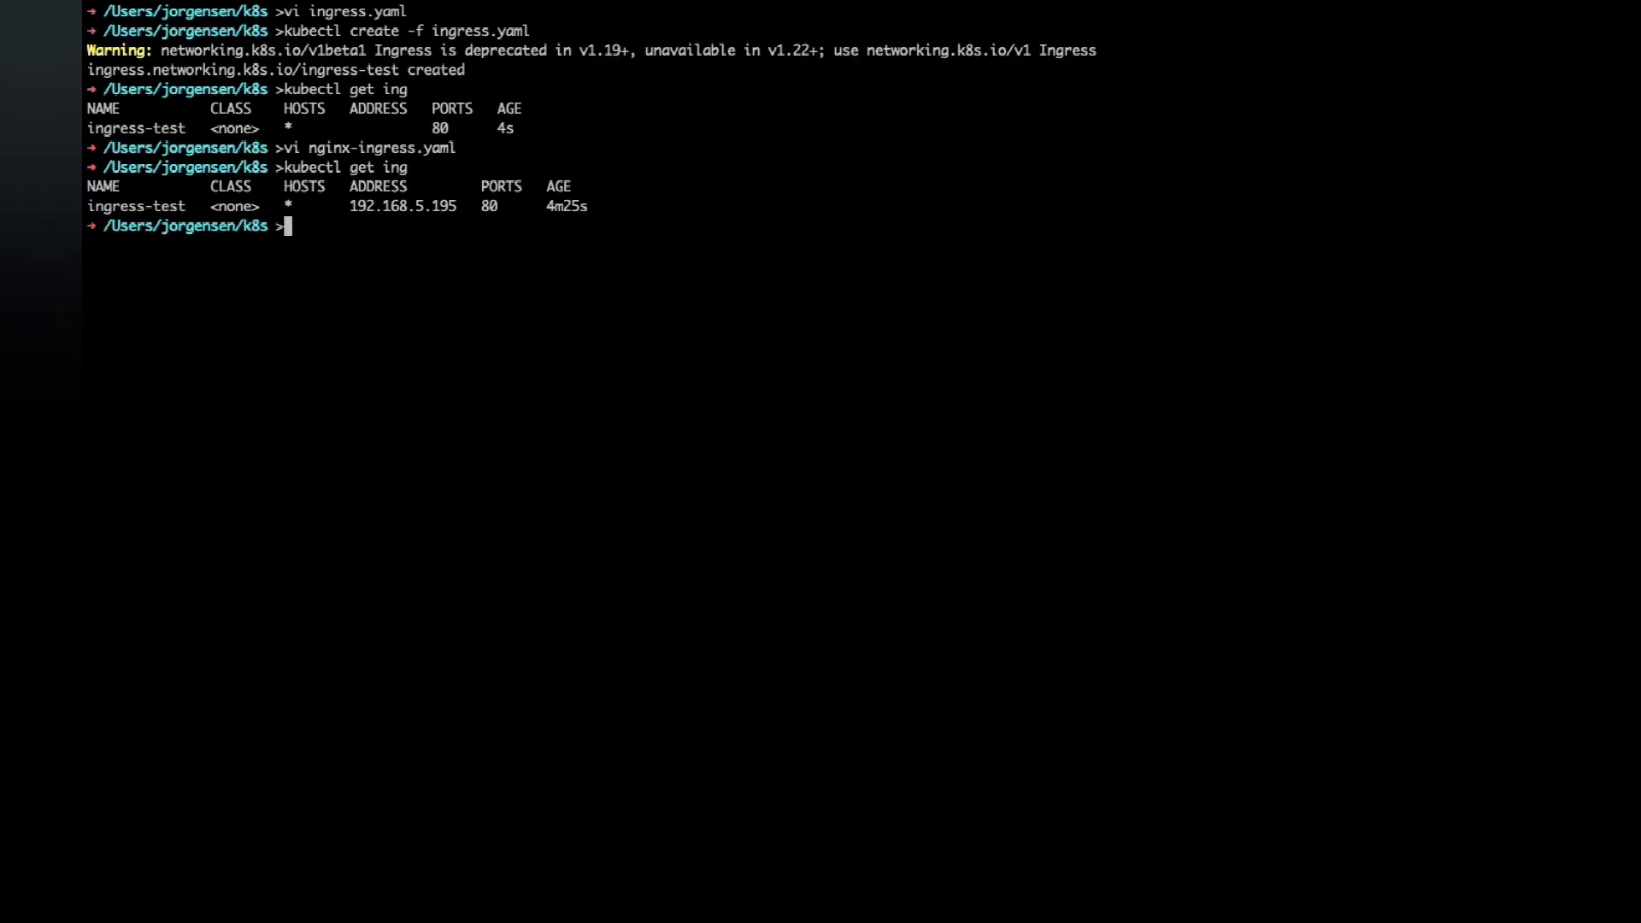
Reopen nginx-ingress.yaml in vi, change the ingress name to ingress-test2 and save the file
{"action": "key", "text": "Up"}
{"action": "key", "text": "Up"}
{"action": "key", "text": "Return"}
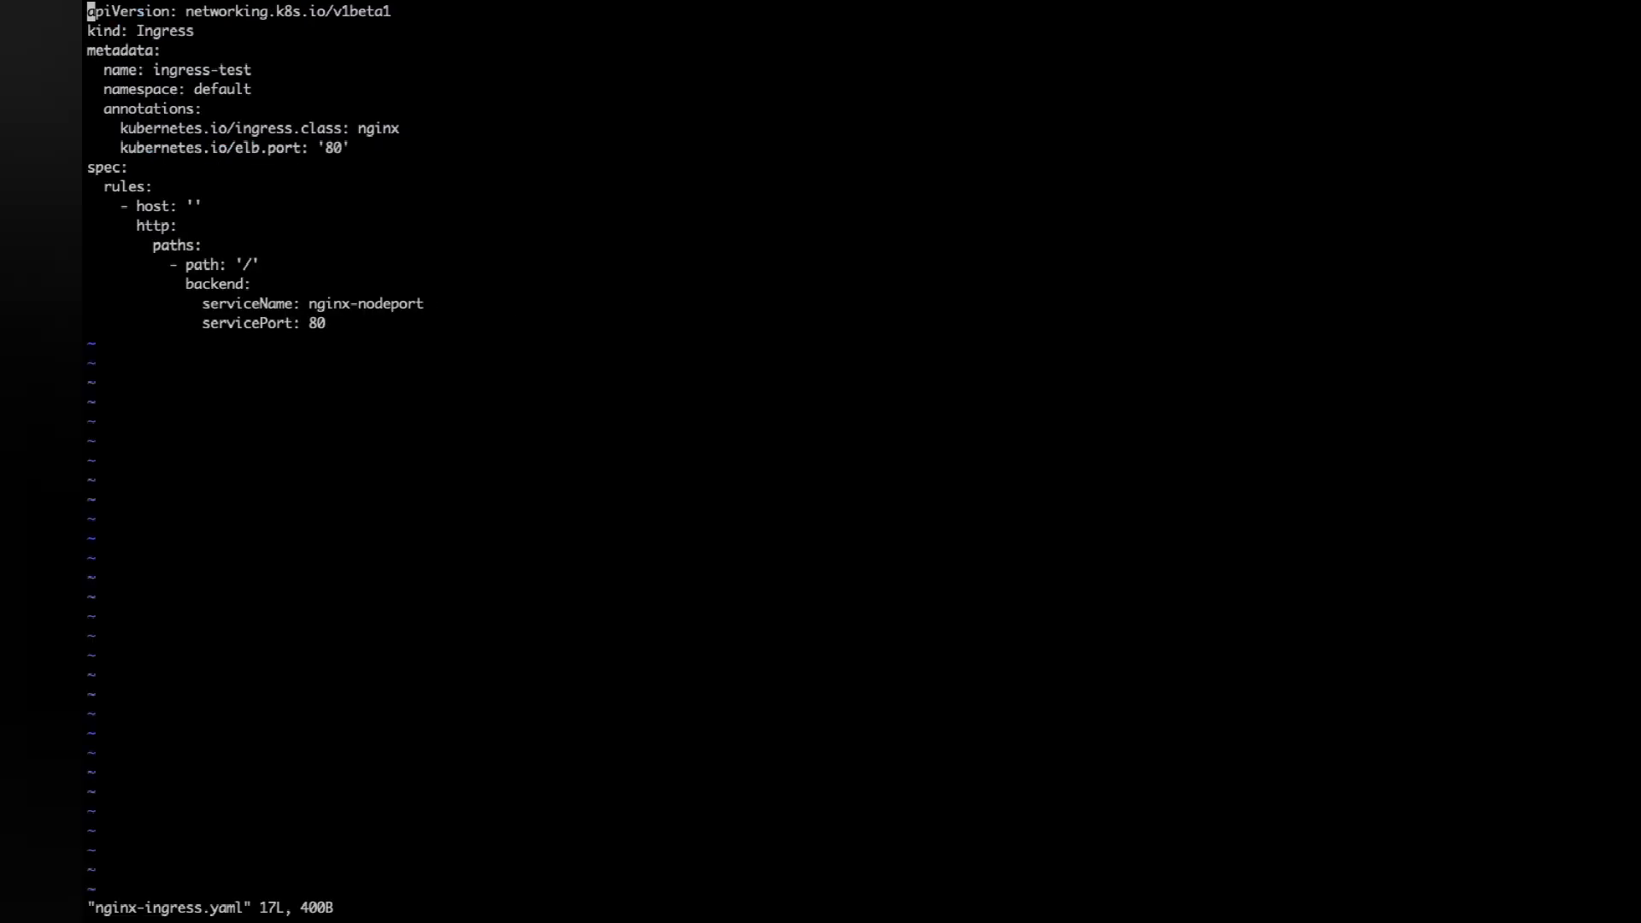
{"action": "key", "text": "j"}
{"action": "key", "text": "j"}
{"action": "key", "text": "j"}
{"action": "key", "text": "i"}
{"action": "key", "text": "Right"}
{"action": "key", "text": "Right"}
{"action": "key", "text": "Right"}
{"action": "key", "text": "Right"}
{"action": "key", "text": "Right"}
{"action": "key", "text": "Right"}
{"action": "key", "text": "Right"}
{"action": "key", "text": "Right"}
{"action": "key", "text": "Right"}
{"action": "key", "text": "Right"}
{"action": "key", "text": "Right"}
{"action": "key", "text": "Right"}
{"action": "key", "text": "Right"}
{"action": "key", "text": "Right"}
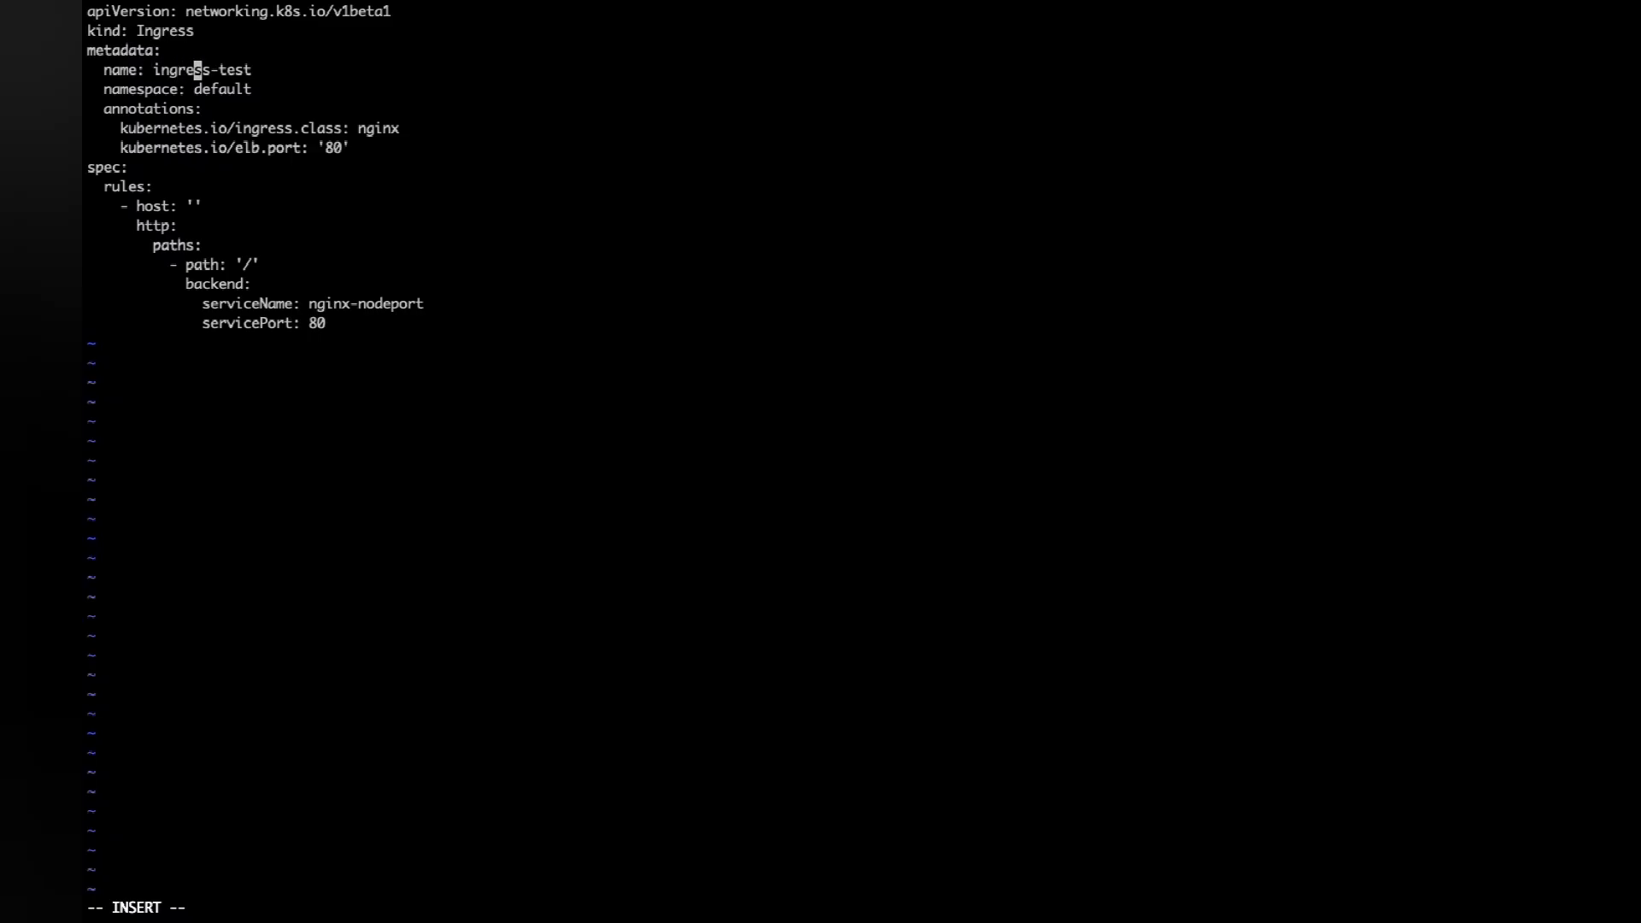
{"action": "type", "text": "2"}
{"action": "key", "text": "Escape"}
{"action": "type", "text": ":wq"}
{"action": "key", "text": "Return"}
Create the ingress from the manifest by running kubectl create -f nginx-ingress.yaml
{"action": "type", "text": "k"}
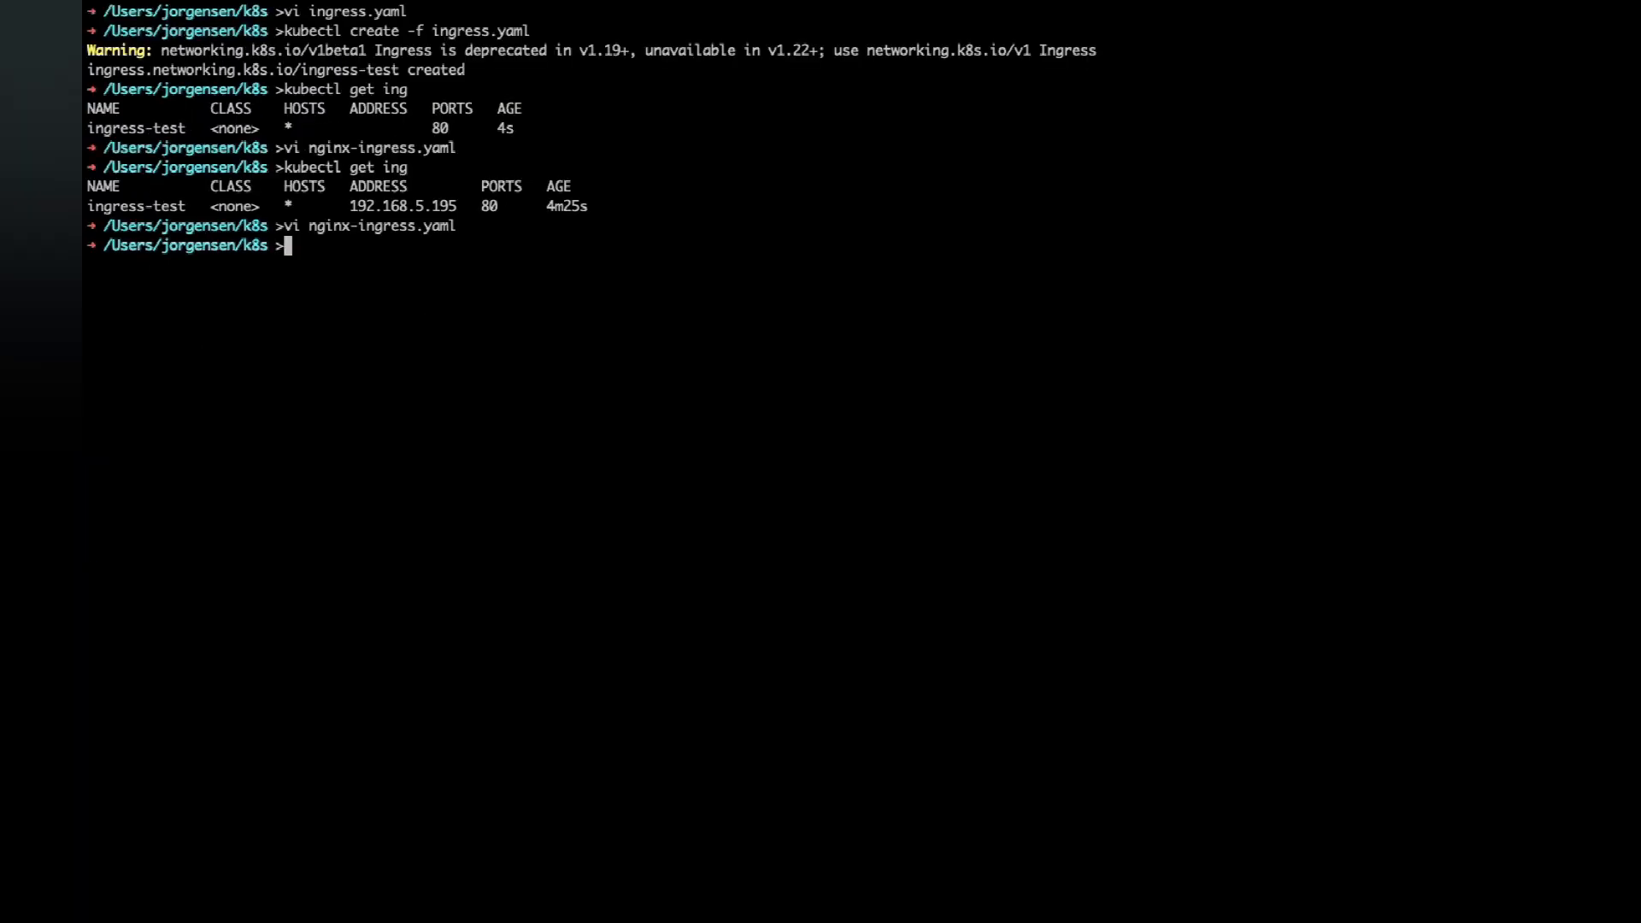
{"action": "key", "text": "Right"}
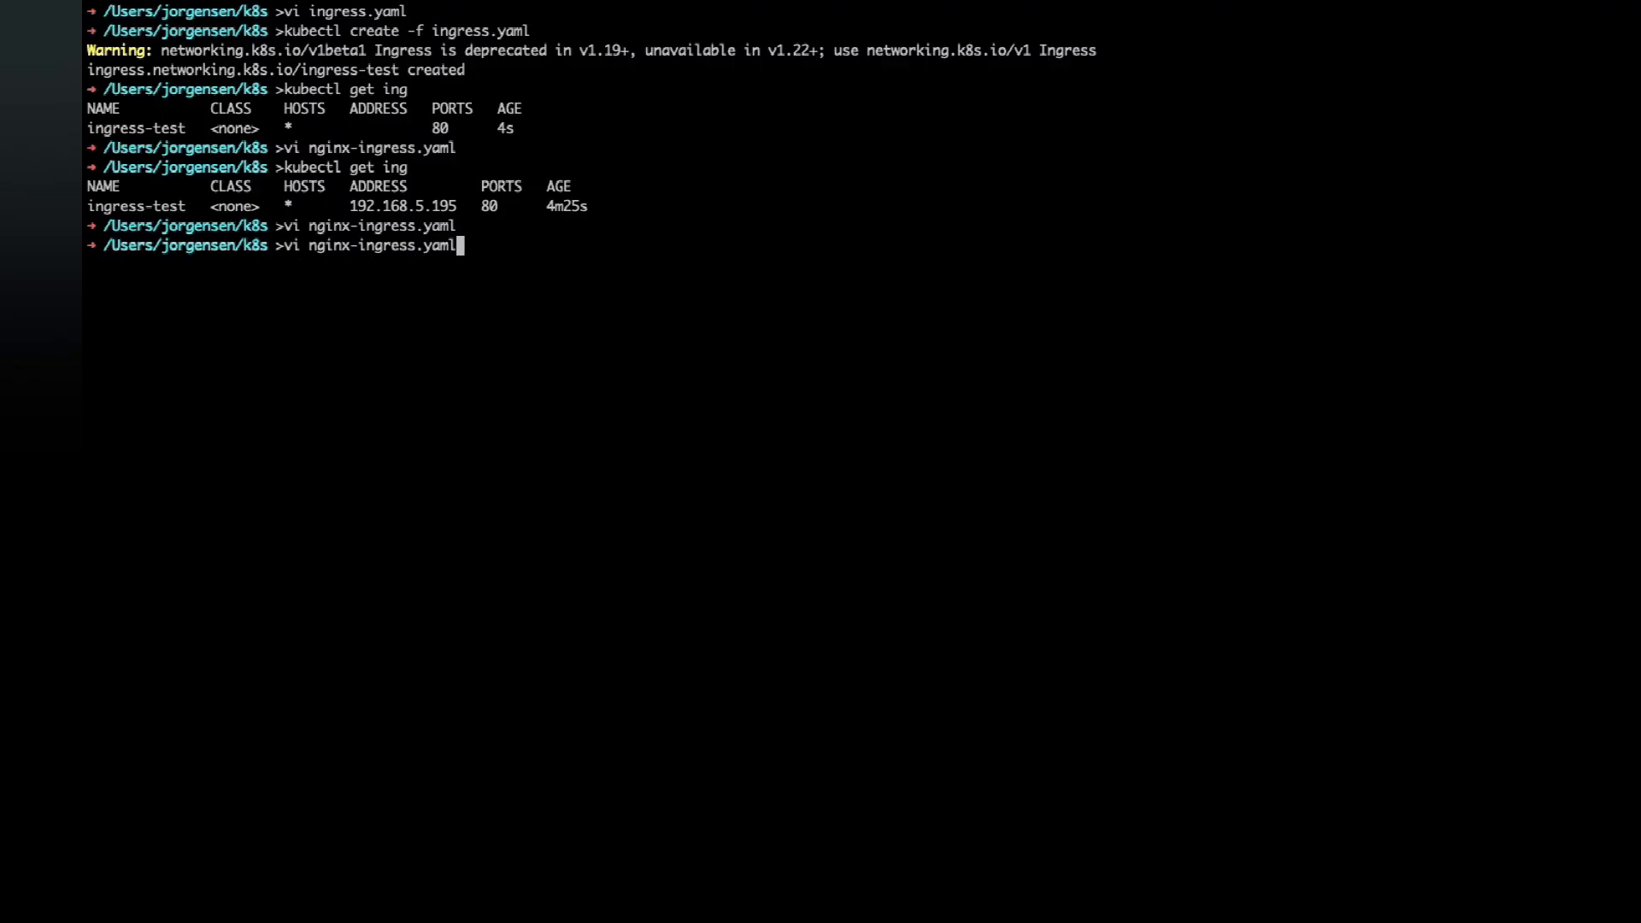
{"action": "key", "text": "BackSpace"}
{"action": "key", "text": "BackSpace"}
{"action": "key", "text": "BackSpace"}
{"action": "key", "text": "BackSpace"}
{"action": "key", "text": "BackSpace"}
{"action": "key", "text": "BackSpace"}
{"action": "key", "text": "BackSpace"}
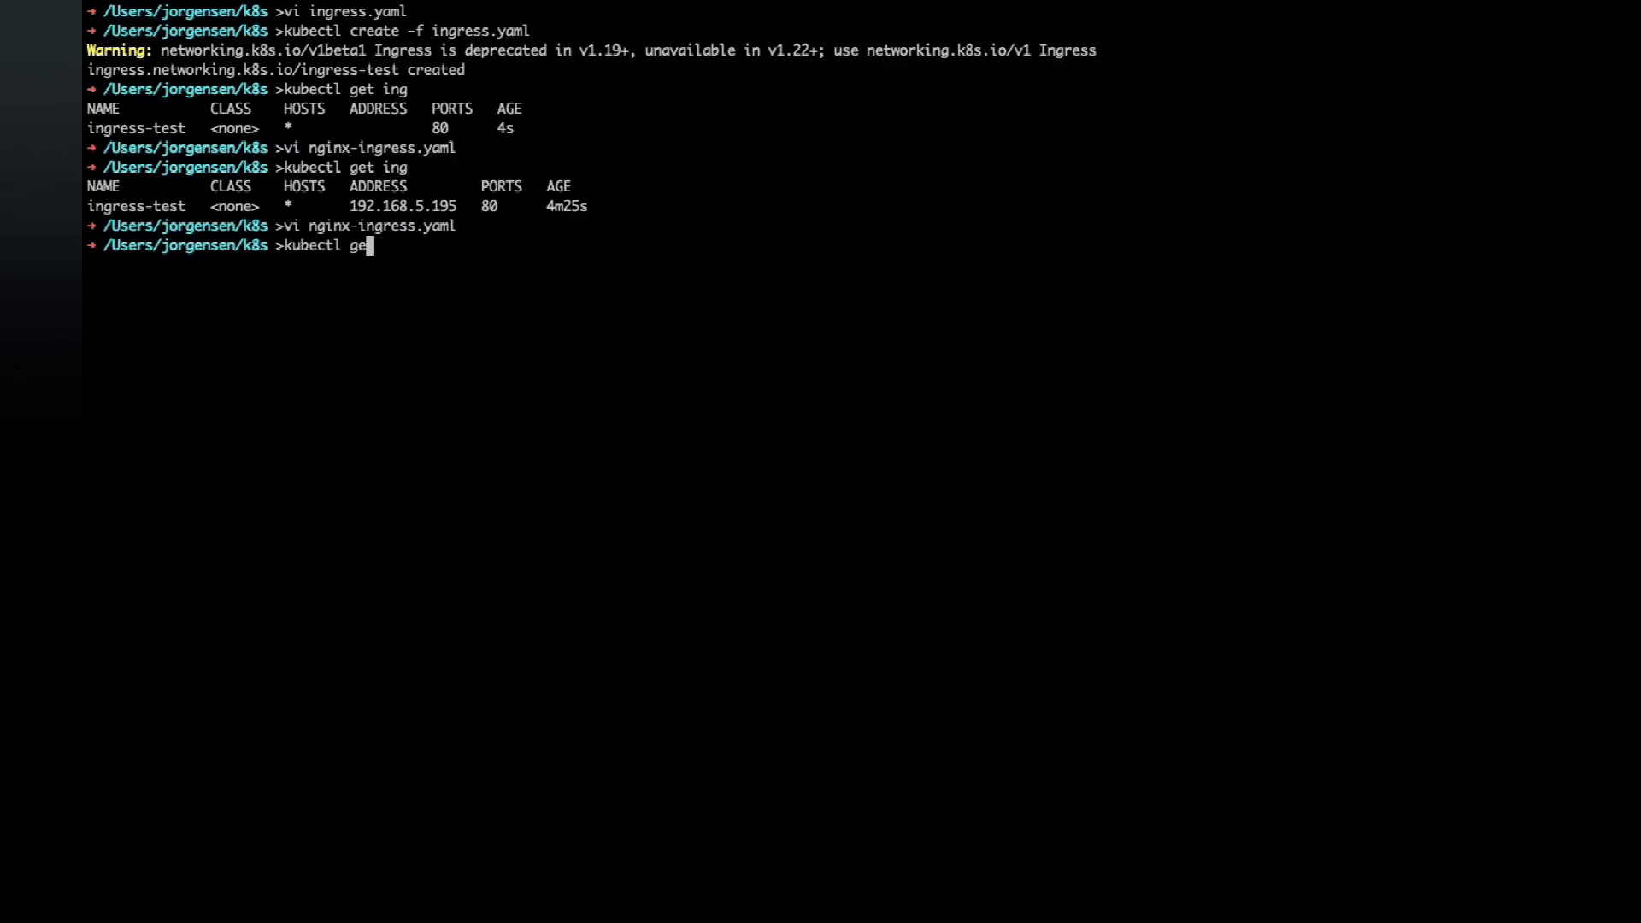
{"action": "type", "text": "create "}
{"action": "type", "text": "-f ni"}
{"action": "type", "text": "inx"}
{"action": "key", "text": "Tab"}
{"action": "key", "text": "Return"}
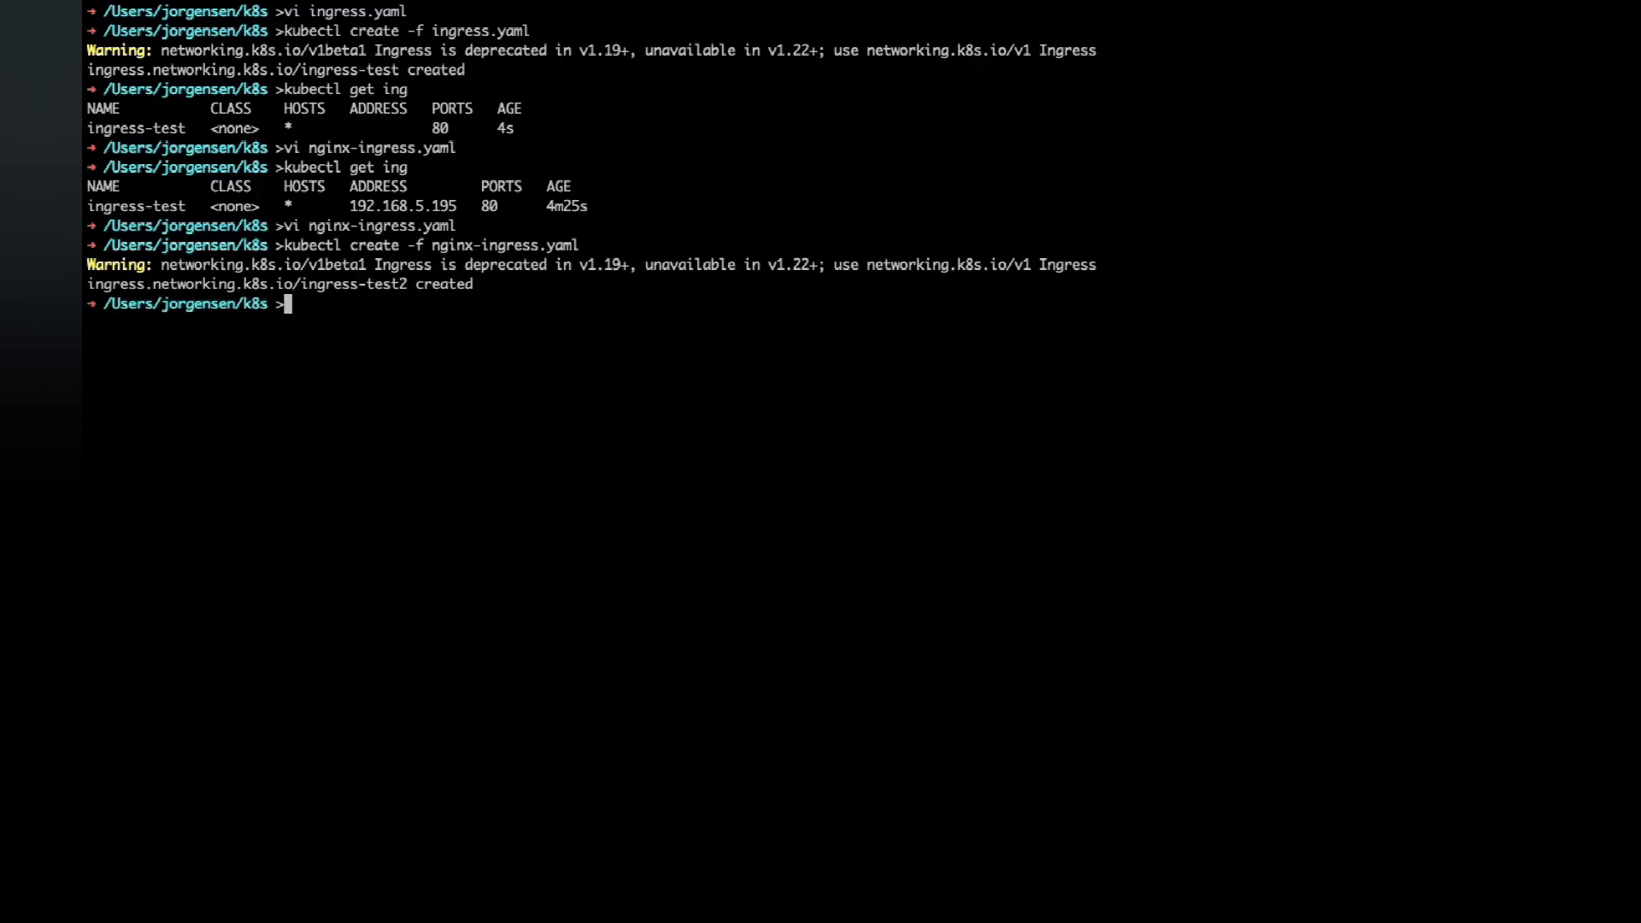
Run kubectl get ing again to check the newly created ingress
{"action": "key", "text": "Up"}
{"action": "key", "text": "Up"}
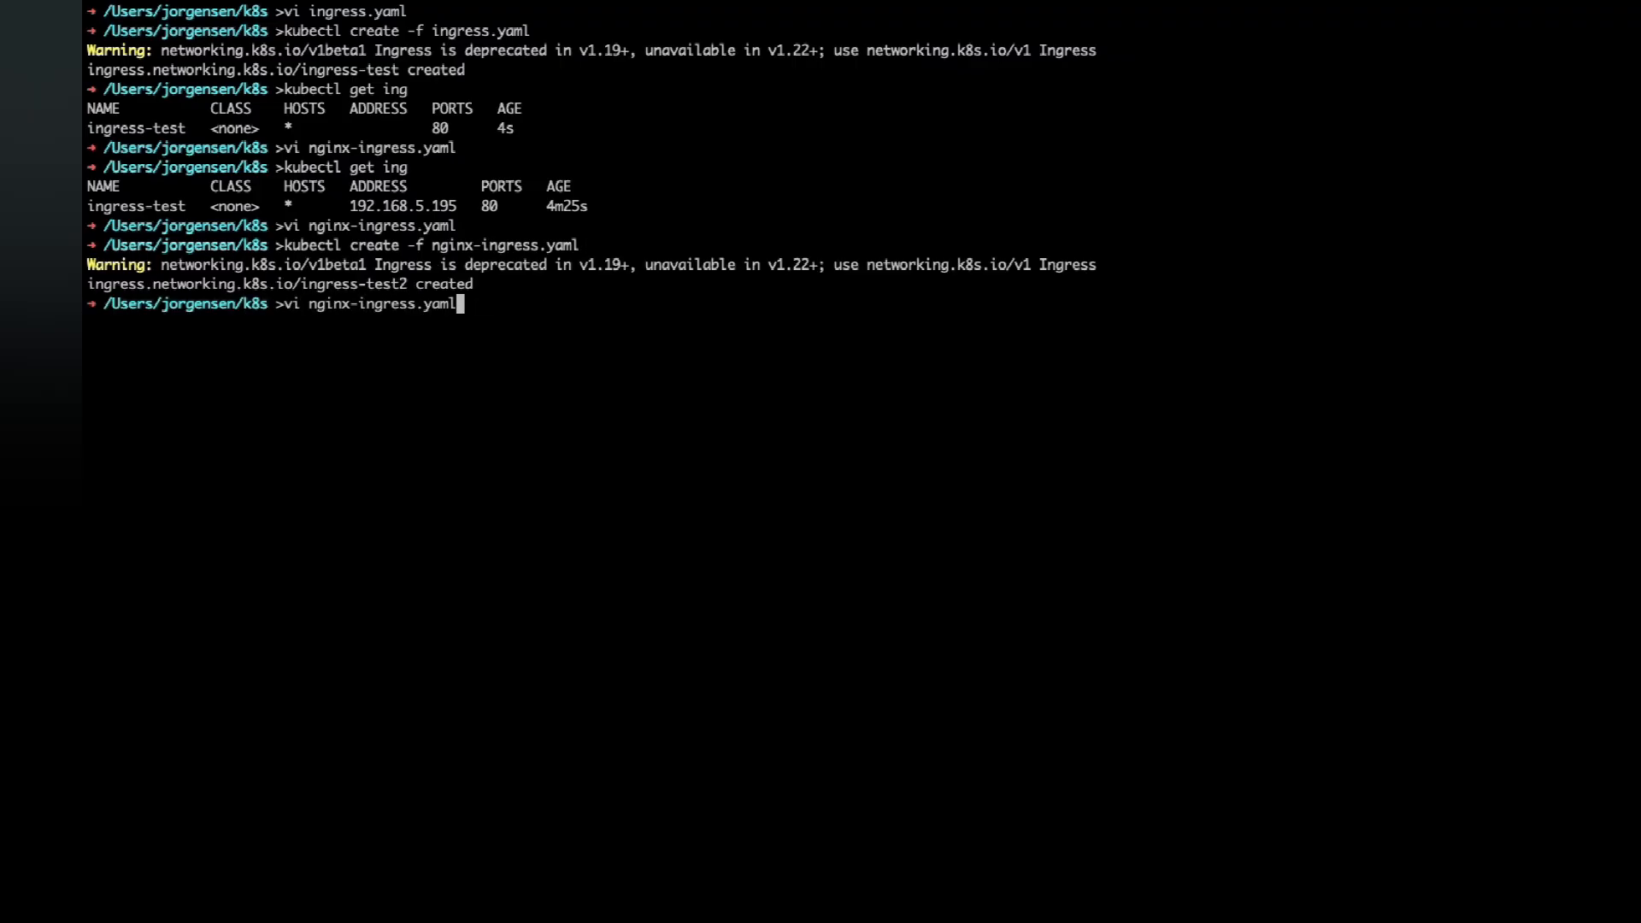
{"action": "key", "text": "Up"}
{"action": "key", "text": "Return"}
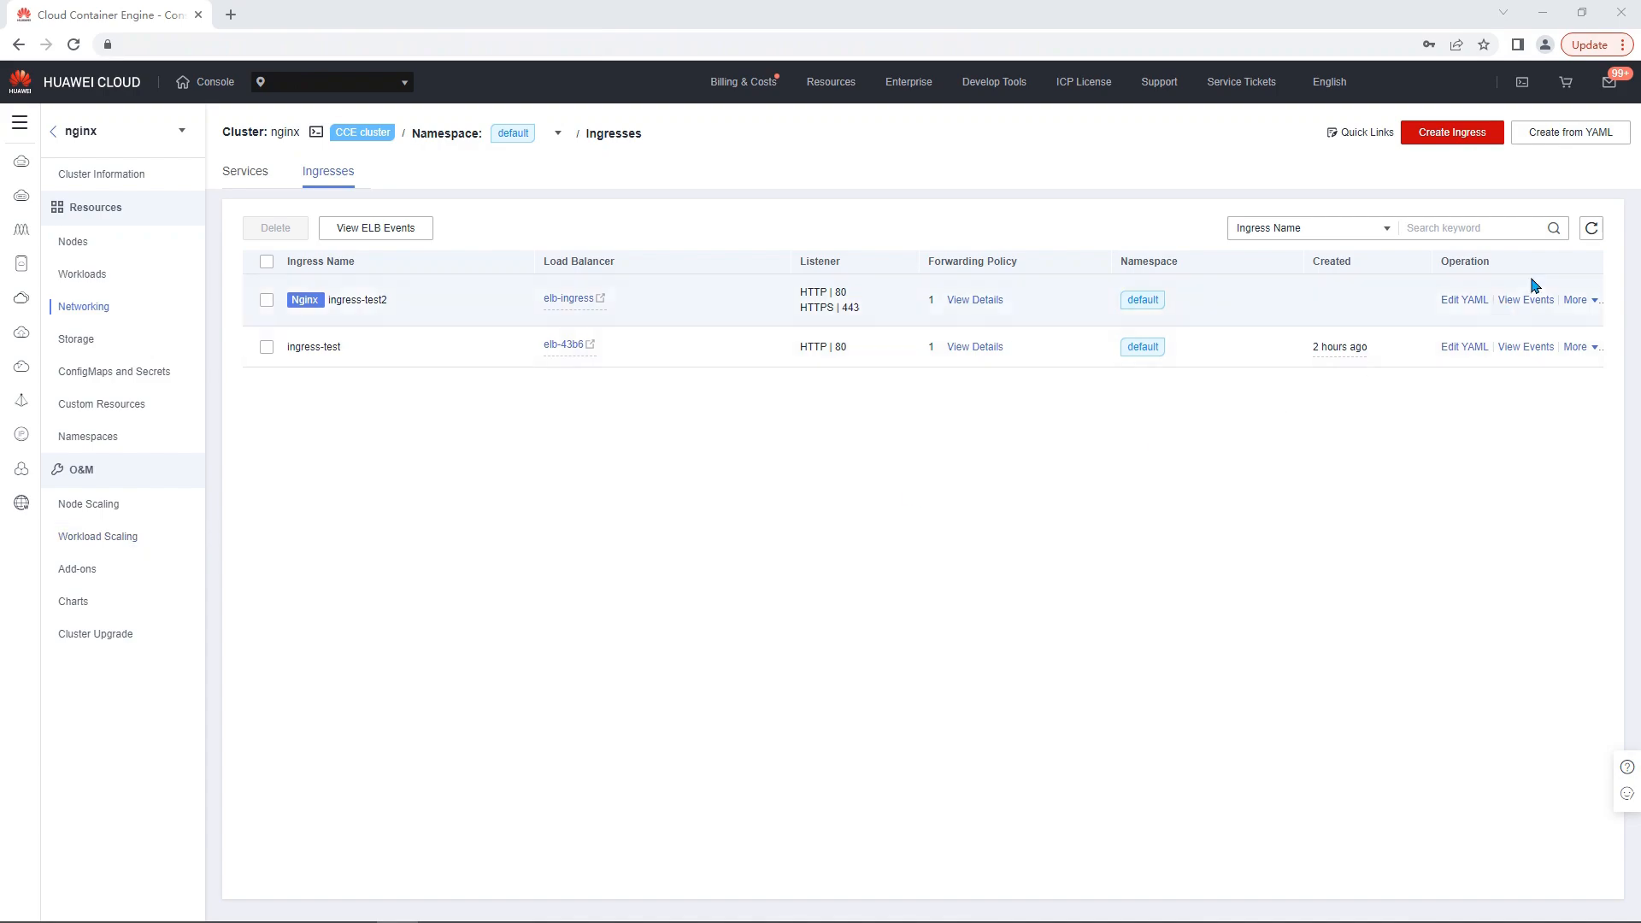
In the CCE console, refresh the ingress list and copy the public IP of ingress-test2's load balancer, elb-ingress
{"action": "left_click", "coordinate": [1590, 229]}
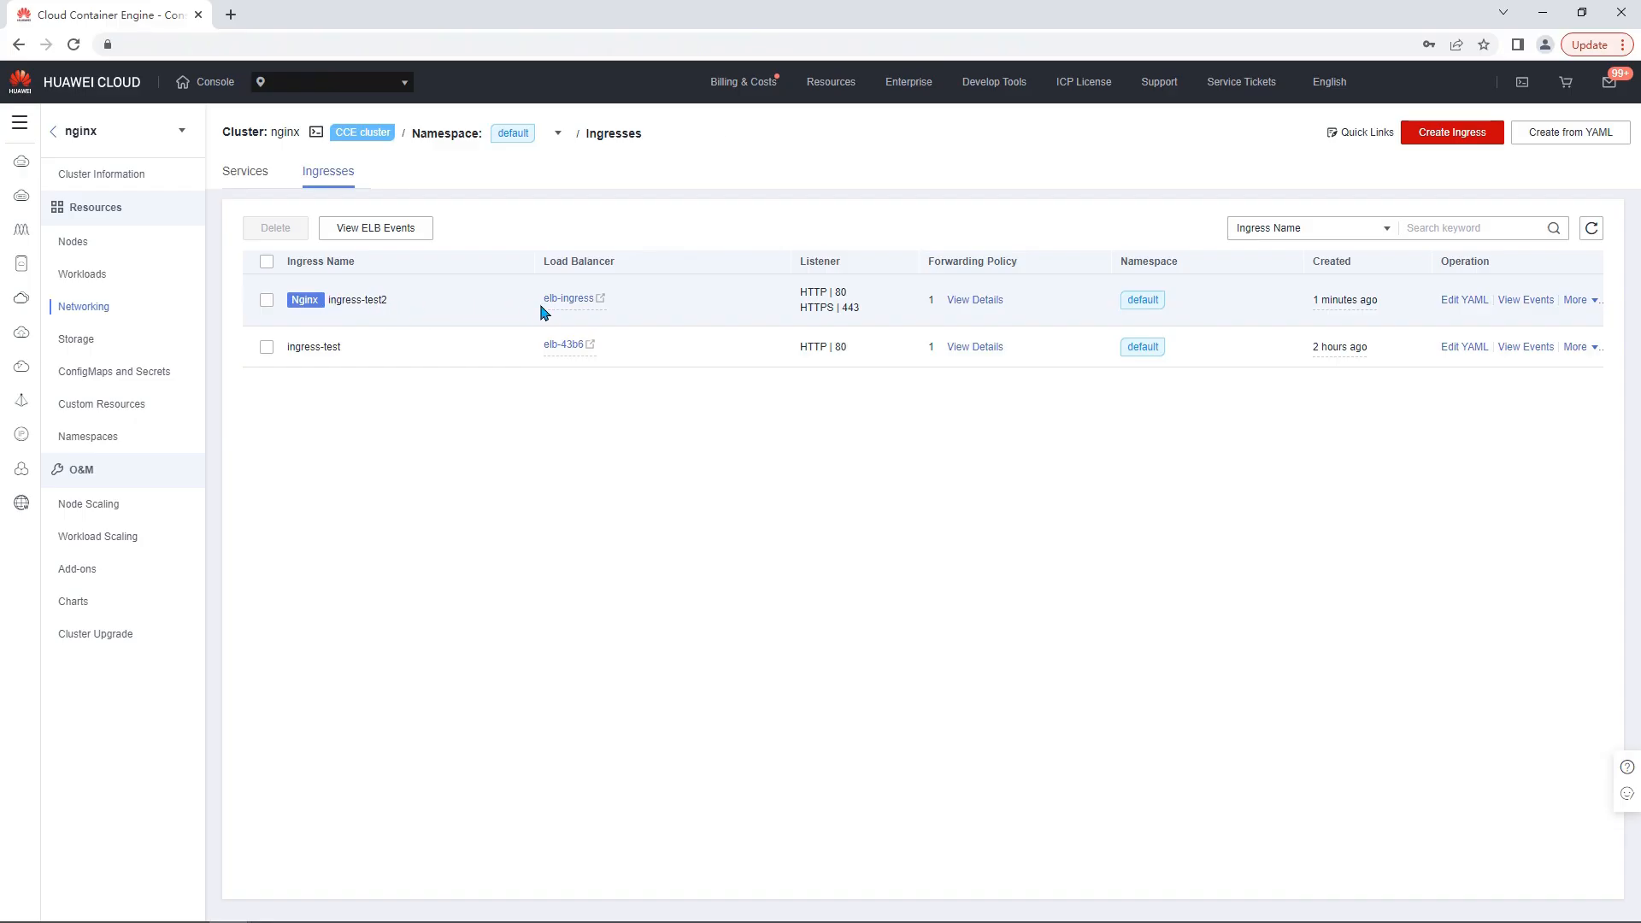
{"action": "mouse_move", "coordinate": [556, 311]}
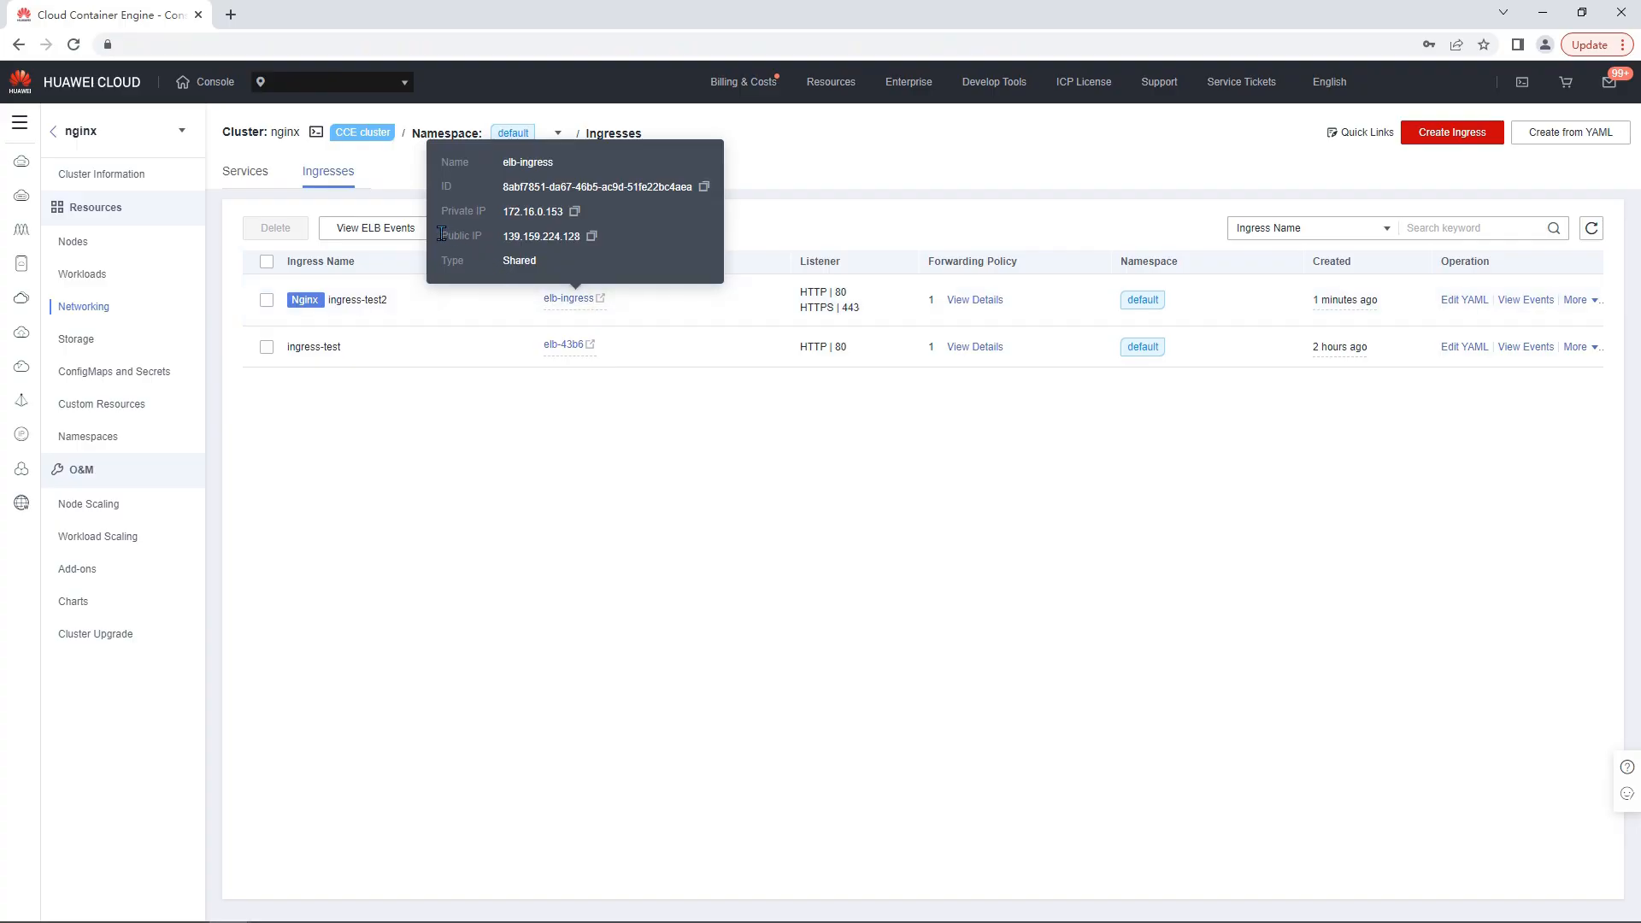
{"action": "left_click", "coordinate": [591, 236]}
Open the copied public IP in a new browser tab and check the heading of the page served
{"action": "left_click", "coordinate": [231, 15]}
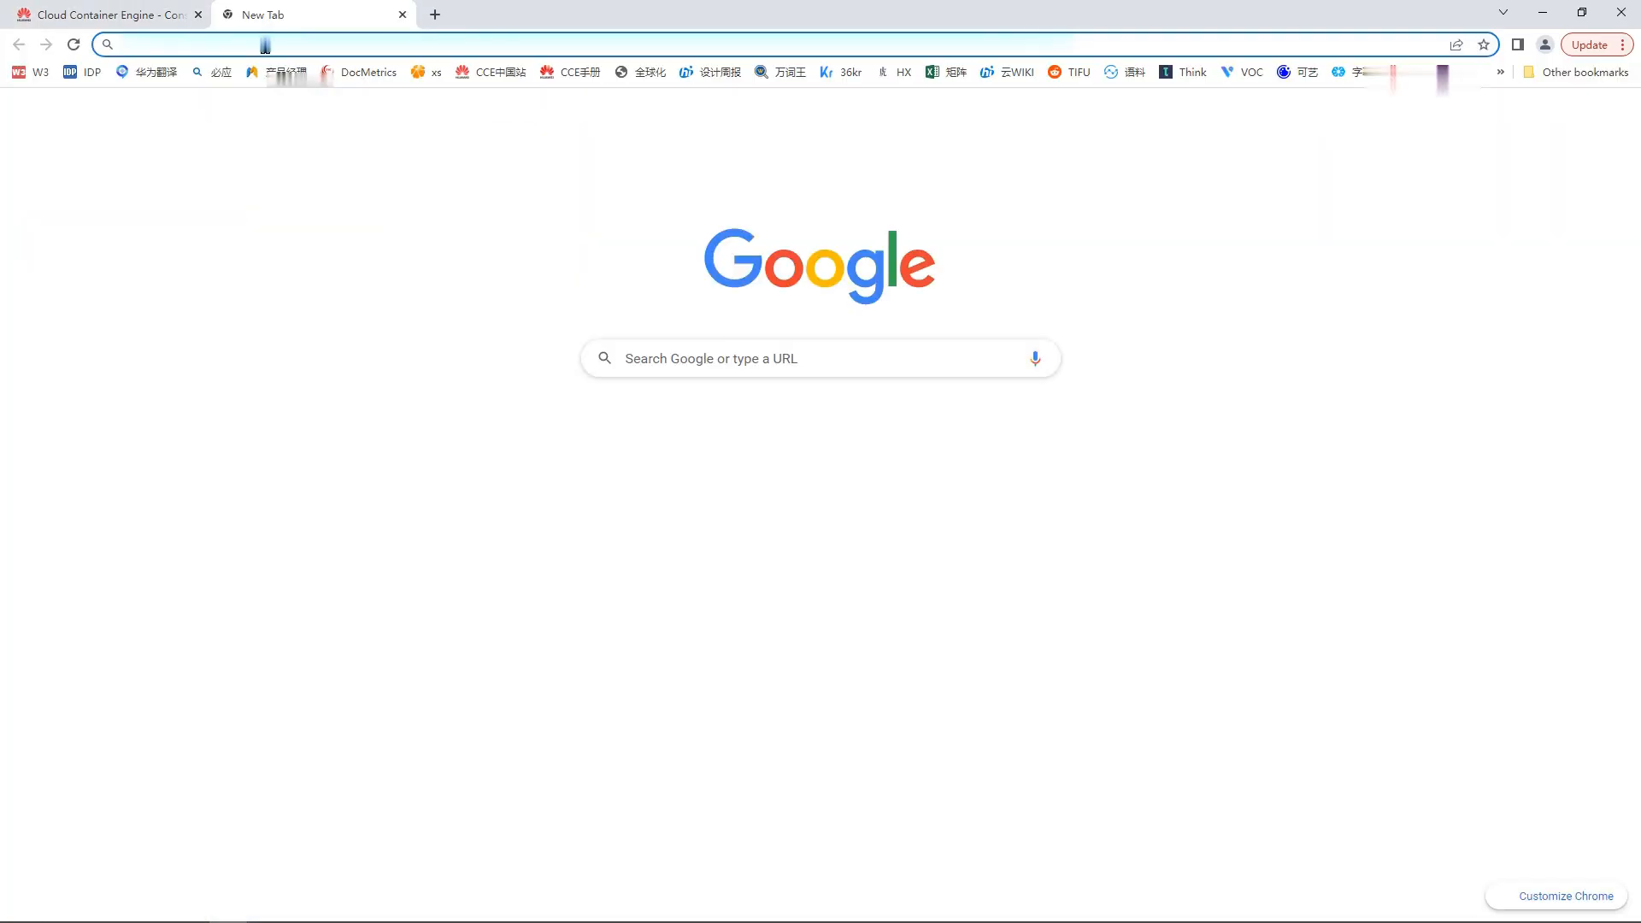
{"action": "left_click", "coordinate": [268, 46]}
{"action": "key", "text": "ctrl+v"}
{"action": "key", "text": "Return"}
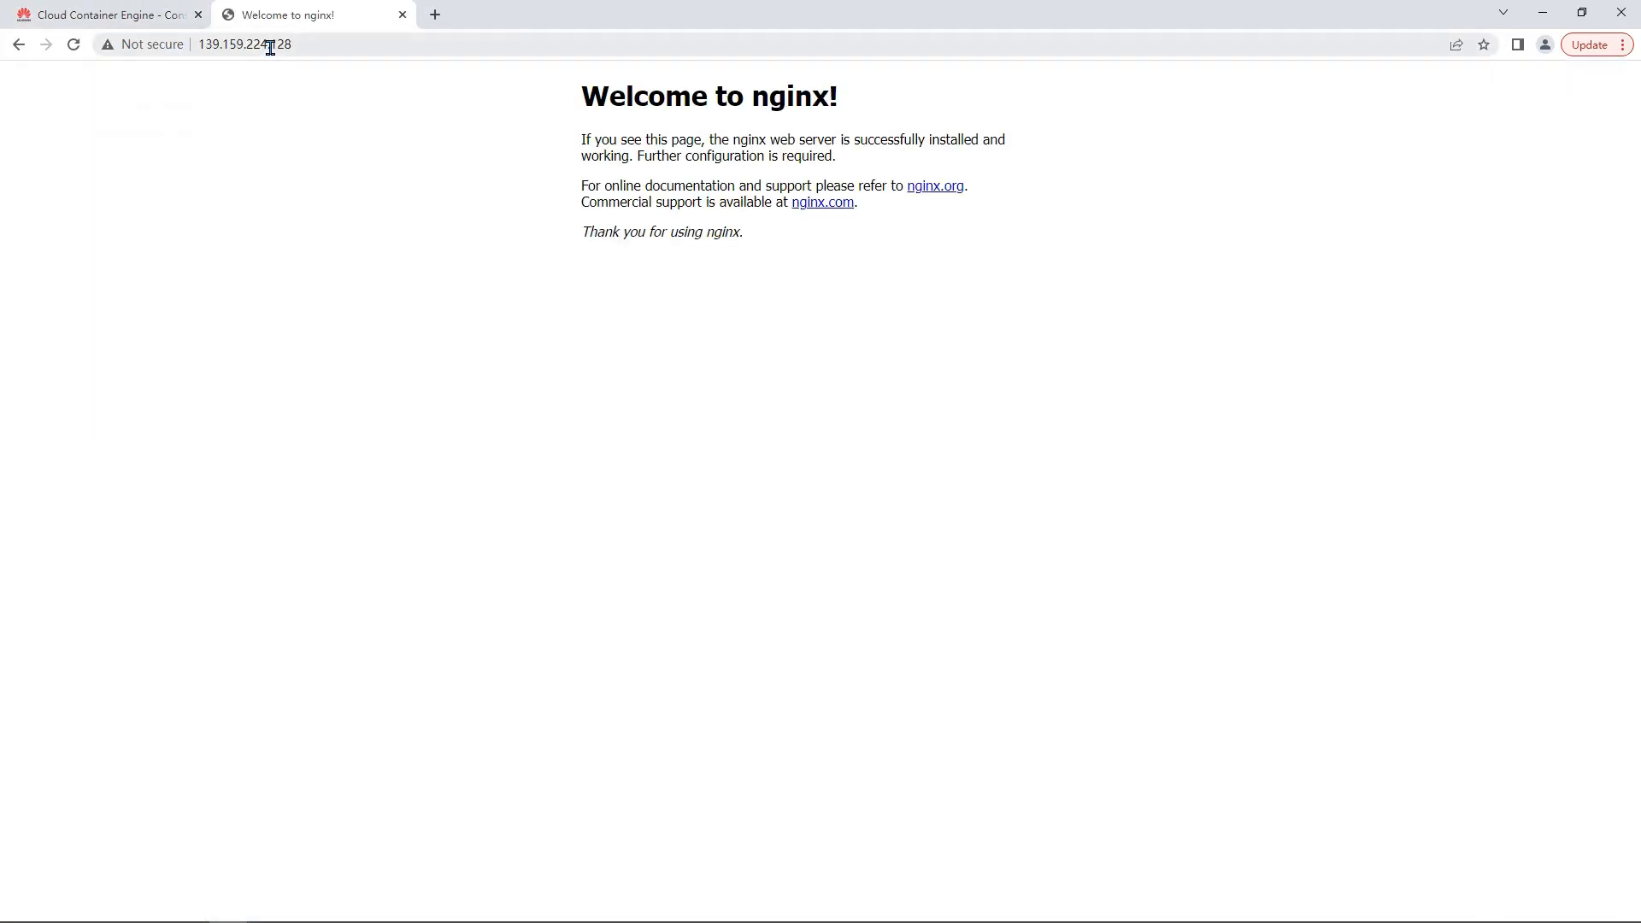
{"action": "left_click_drag", "start_coordinate": [581, 89], "coordinate": [890, 106]}
{"action": "left_click", "coordinate": [893, 108]}
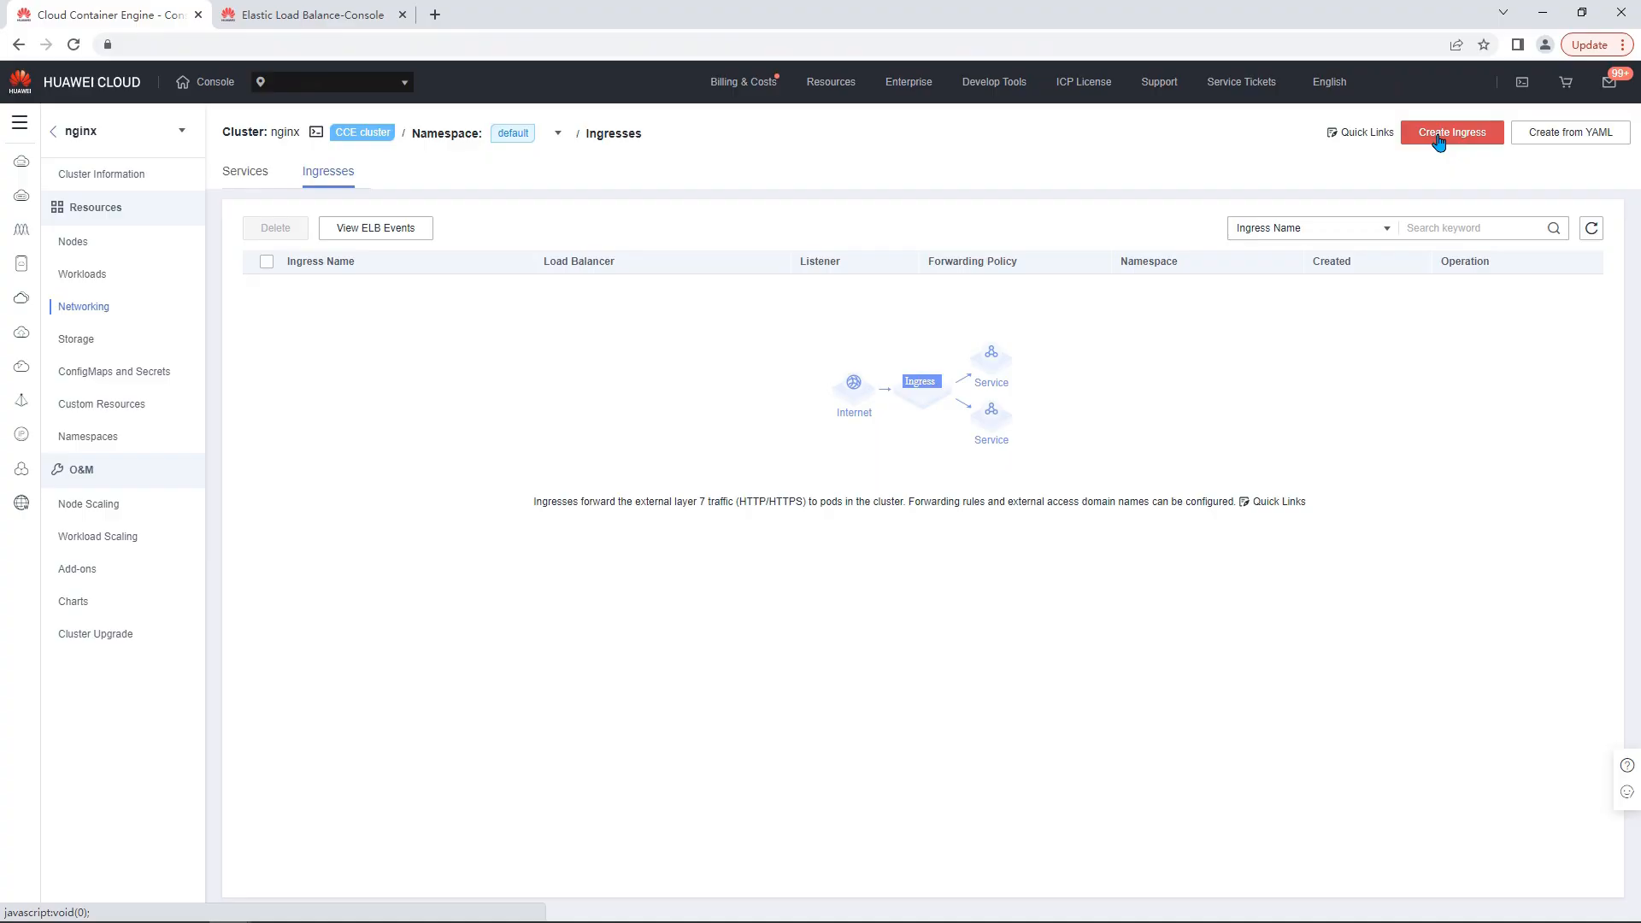
Start a new ingress in the CCE console, enable Interconnect with Nginx, and inspect the ingress class in its YAML
{"action": "left_click", "coordinate": [1439, 139]}
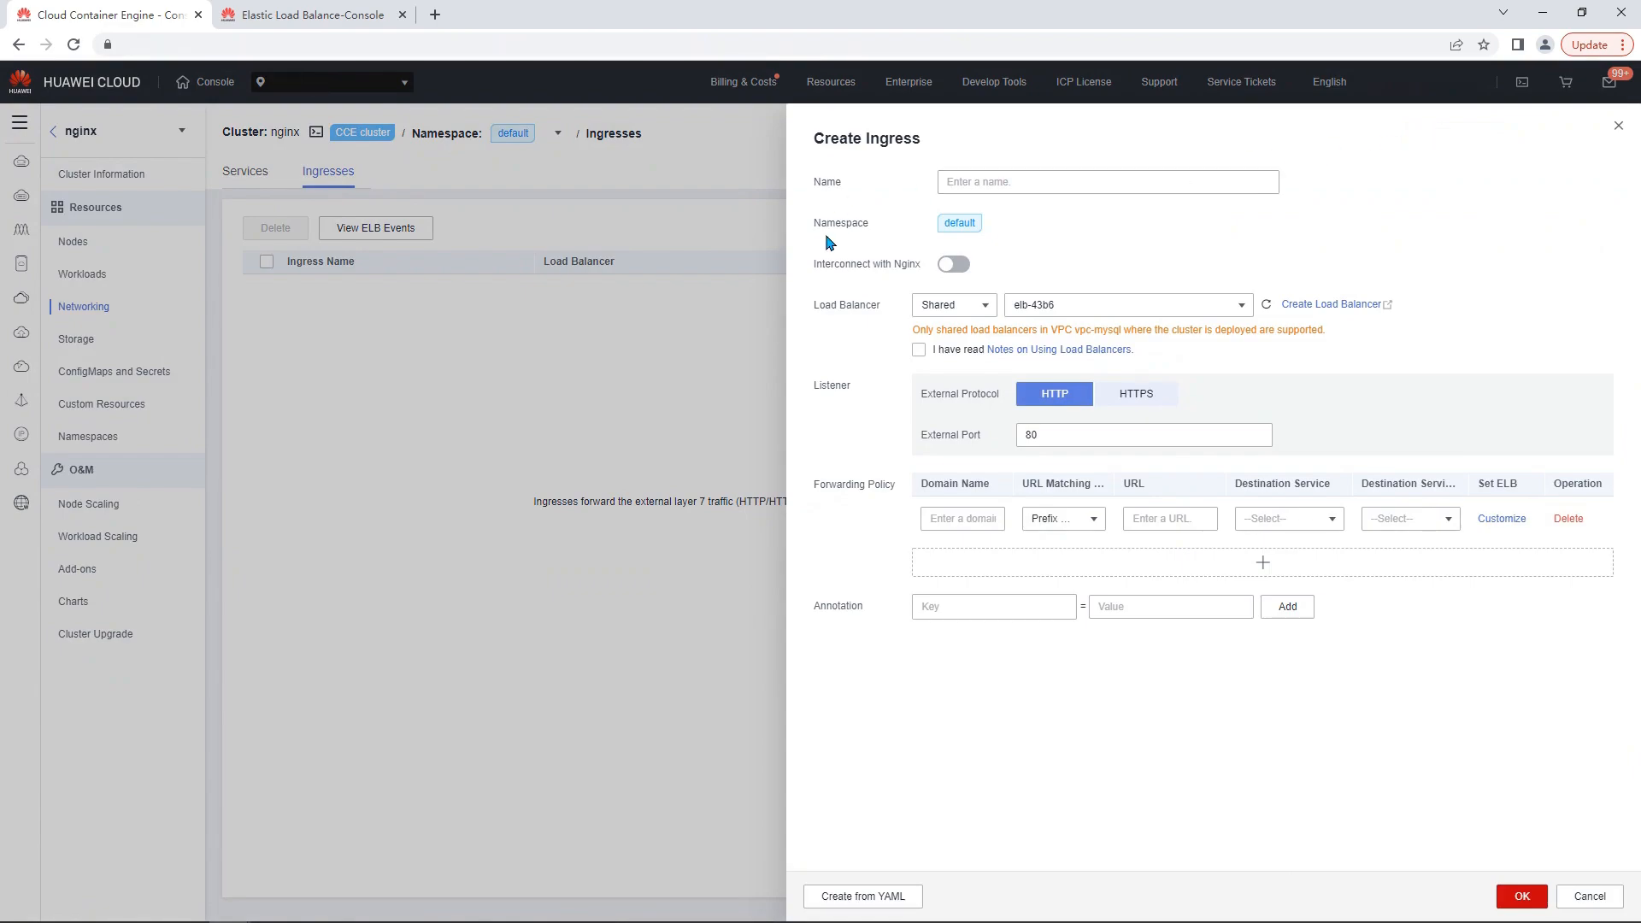
{"action": "left_click", "coordinate": [952, 265]}
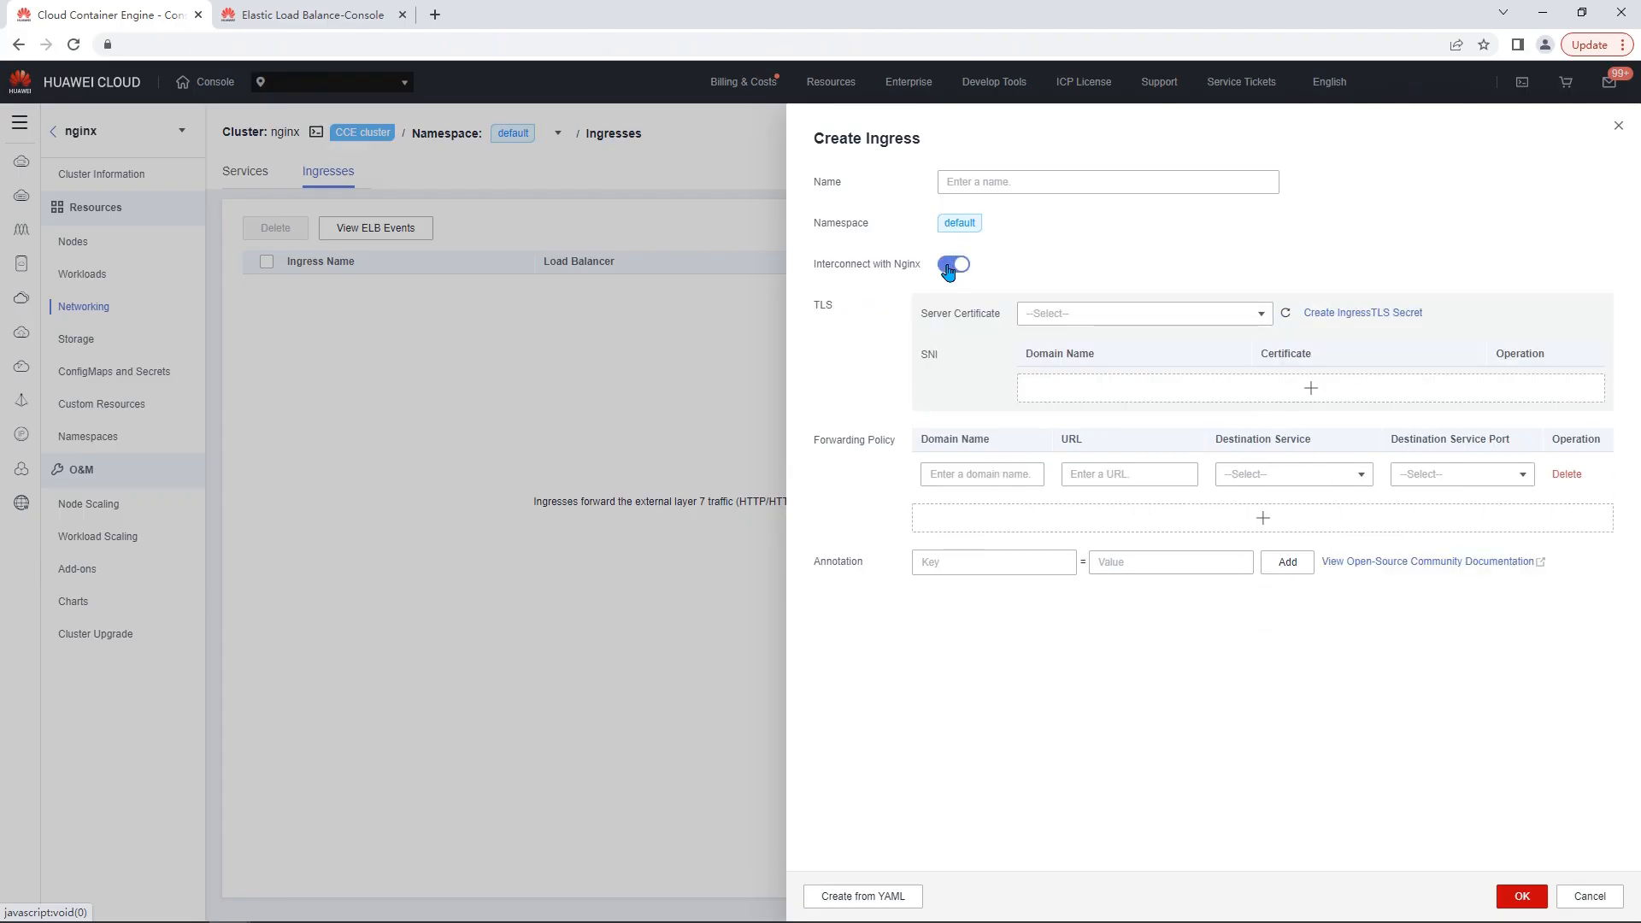
{"action": "left_click", "coordinate": [906, 894]}
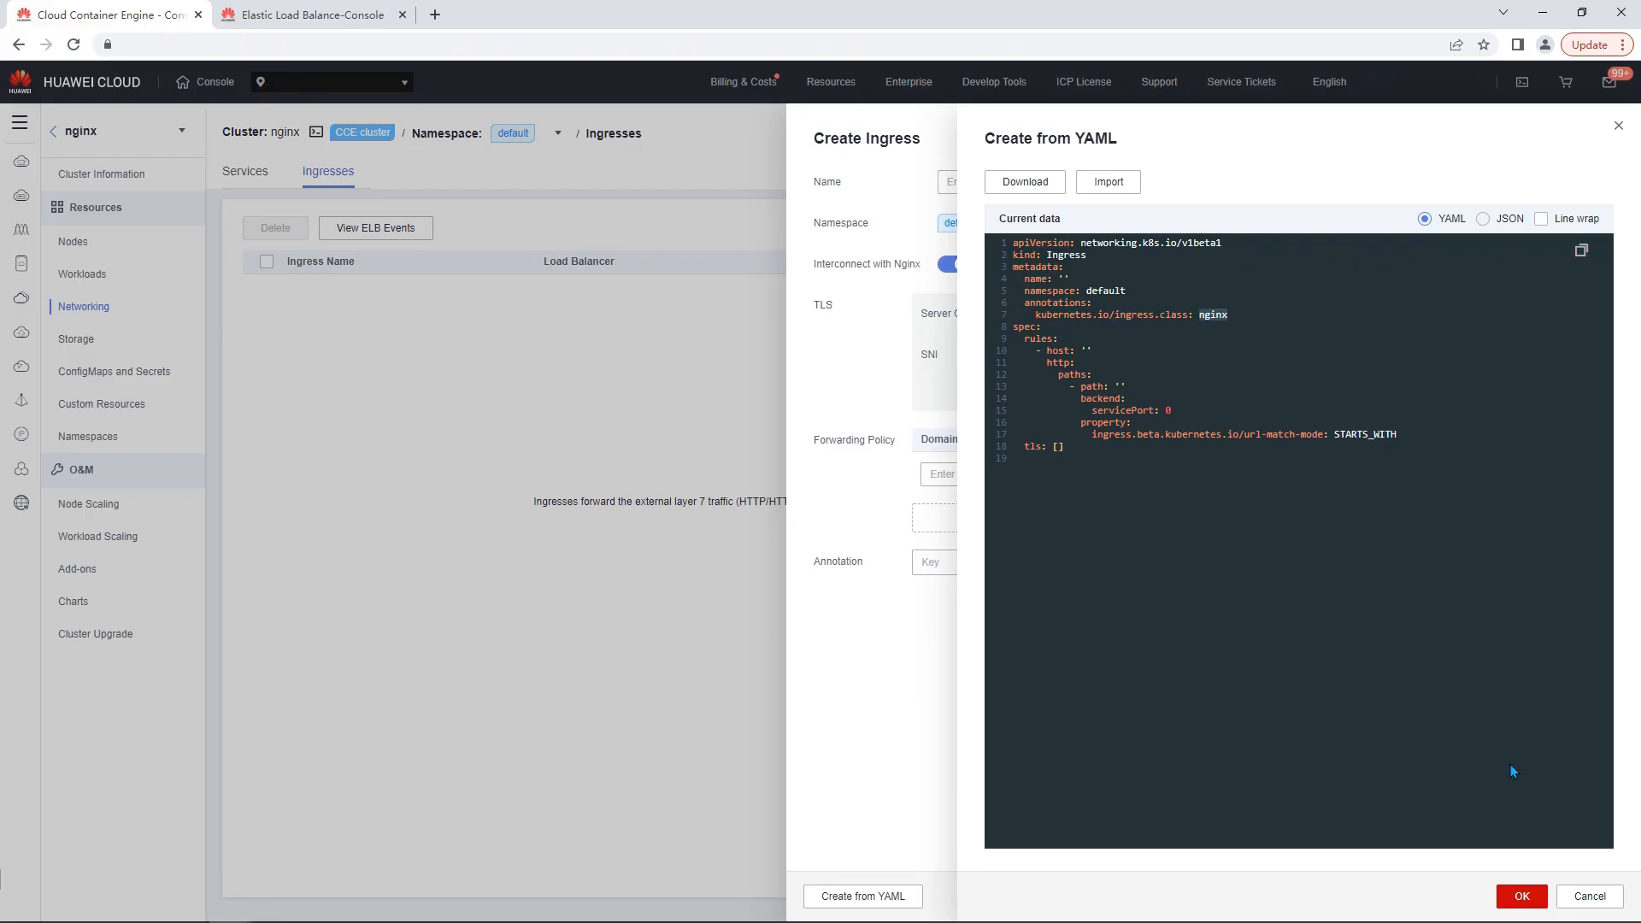
{"action": "left_click", "coordinate": [1582, 898]}
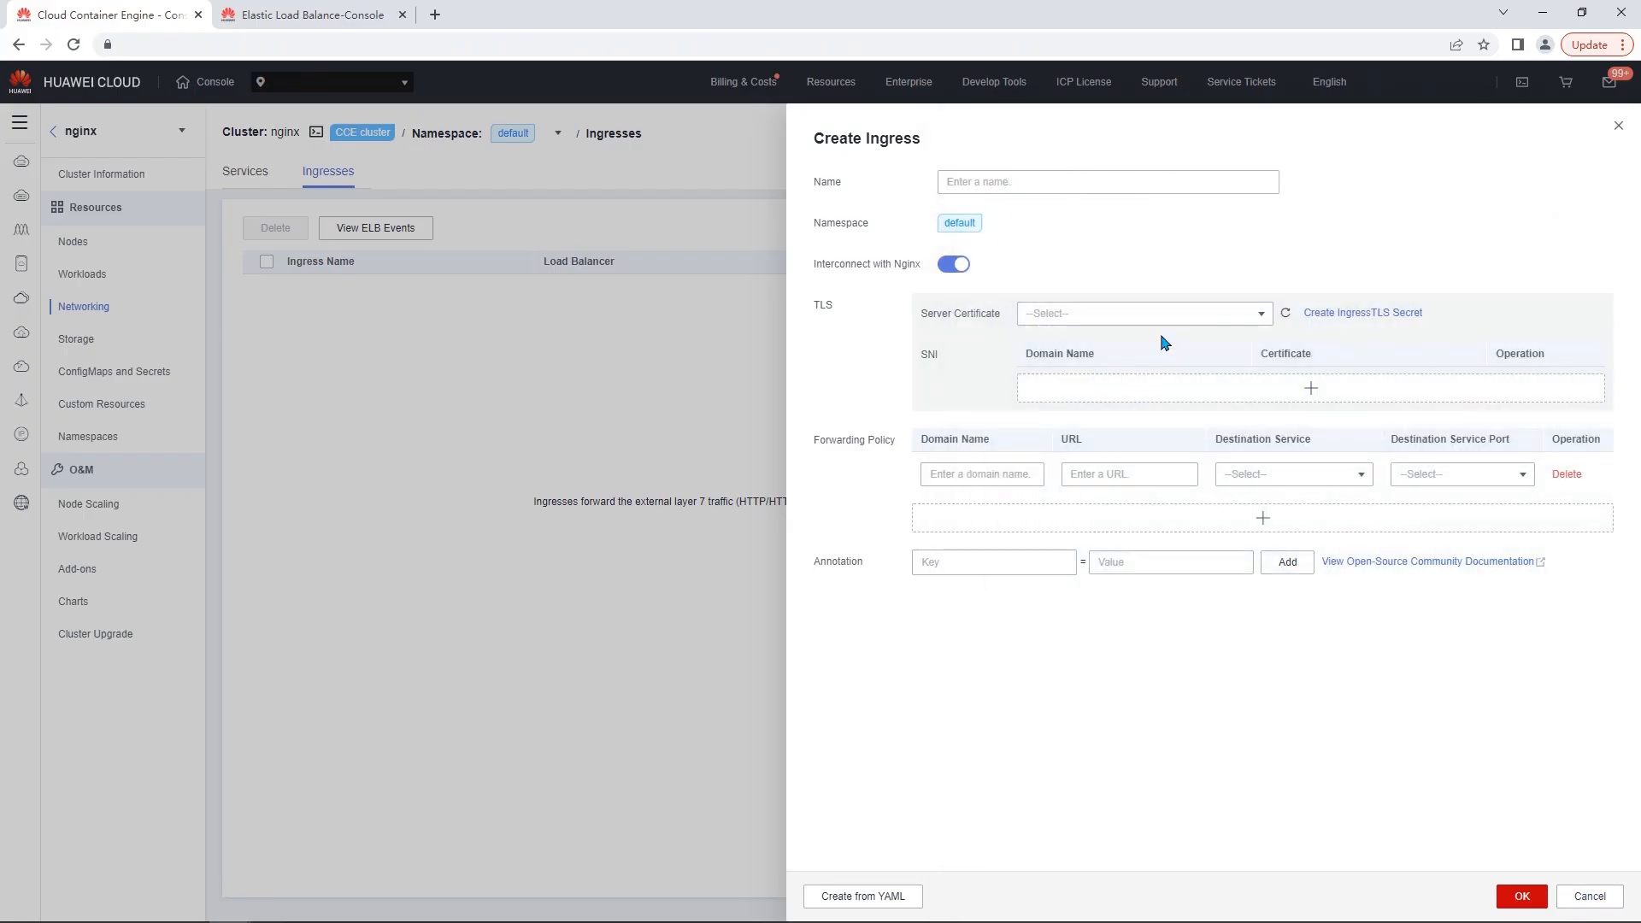
Disable Interconnect with Nginx, inspect the ingress.class value in the resulting YAML and close the YAML view
{"action": "left_click", "coordinate": [958, 272]}
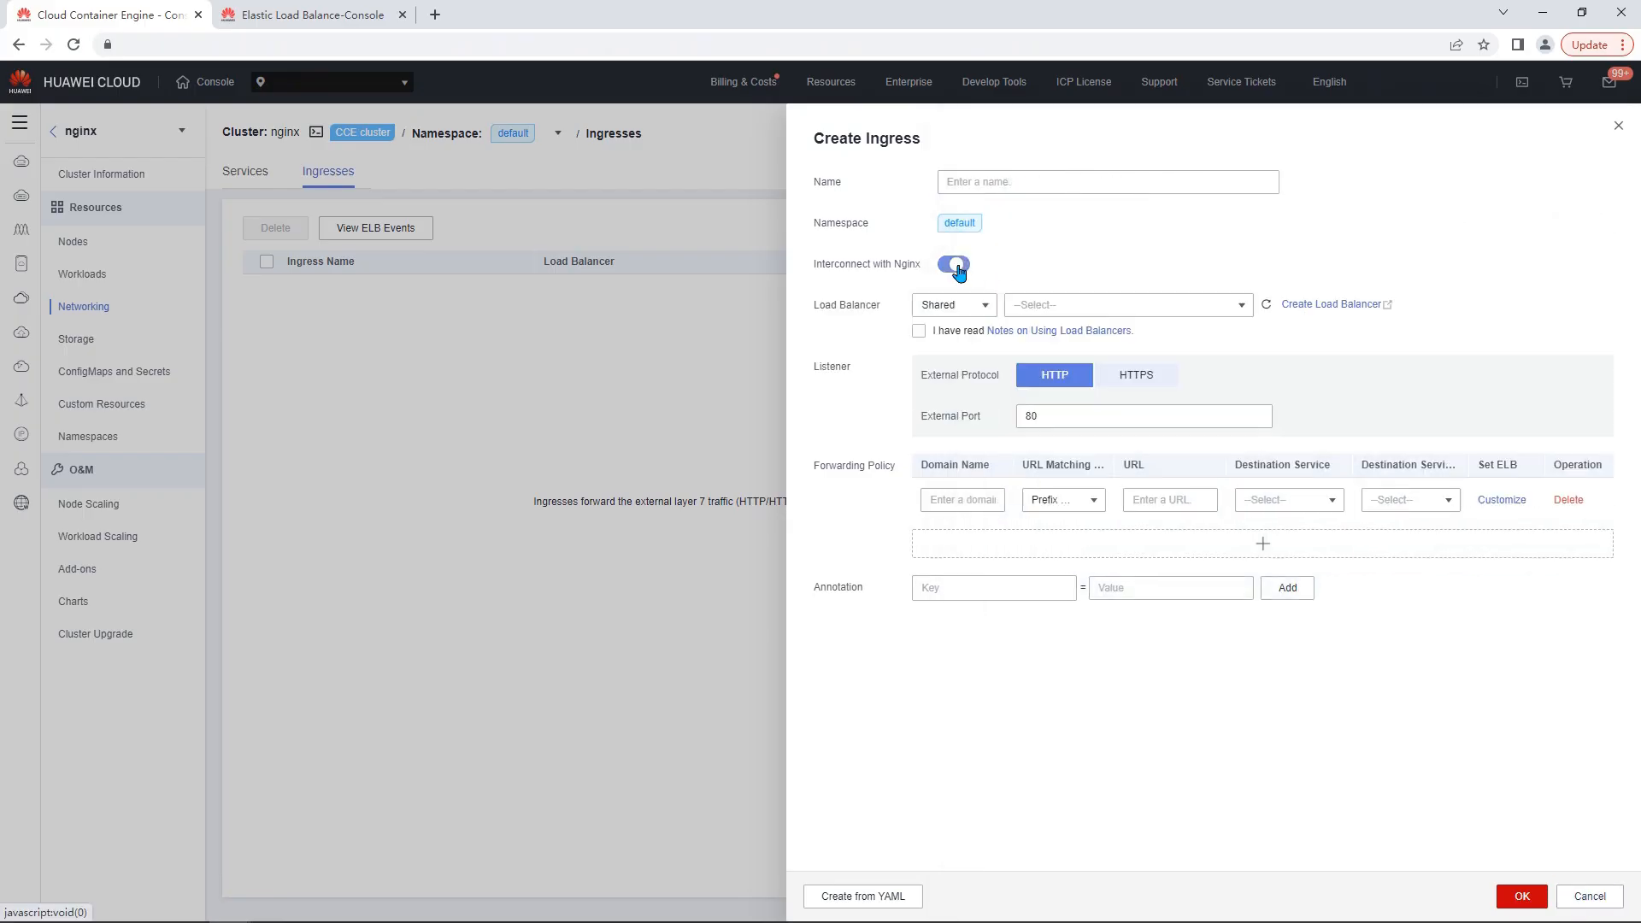
{"action": "left_click", "coordinate": [893, 894]}
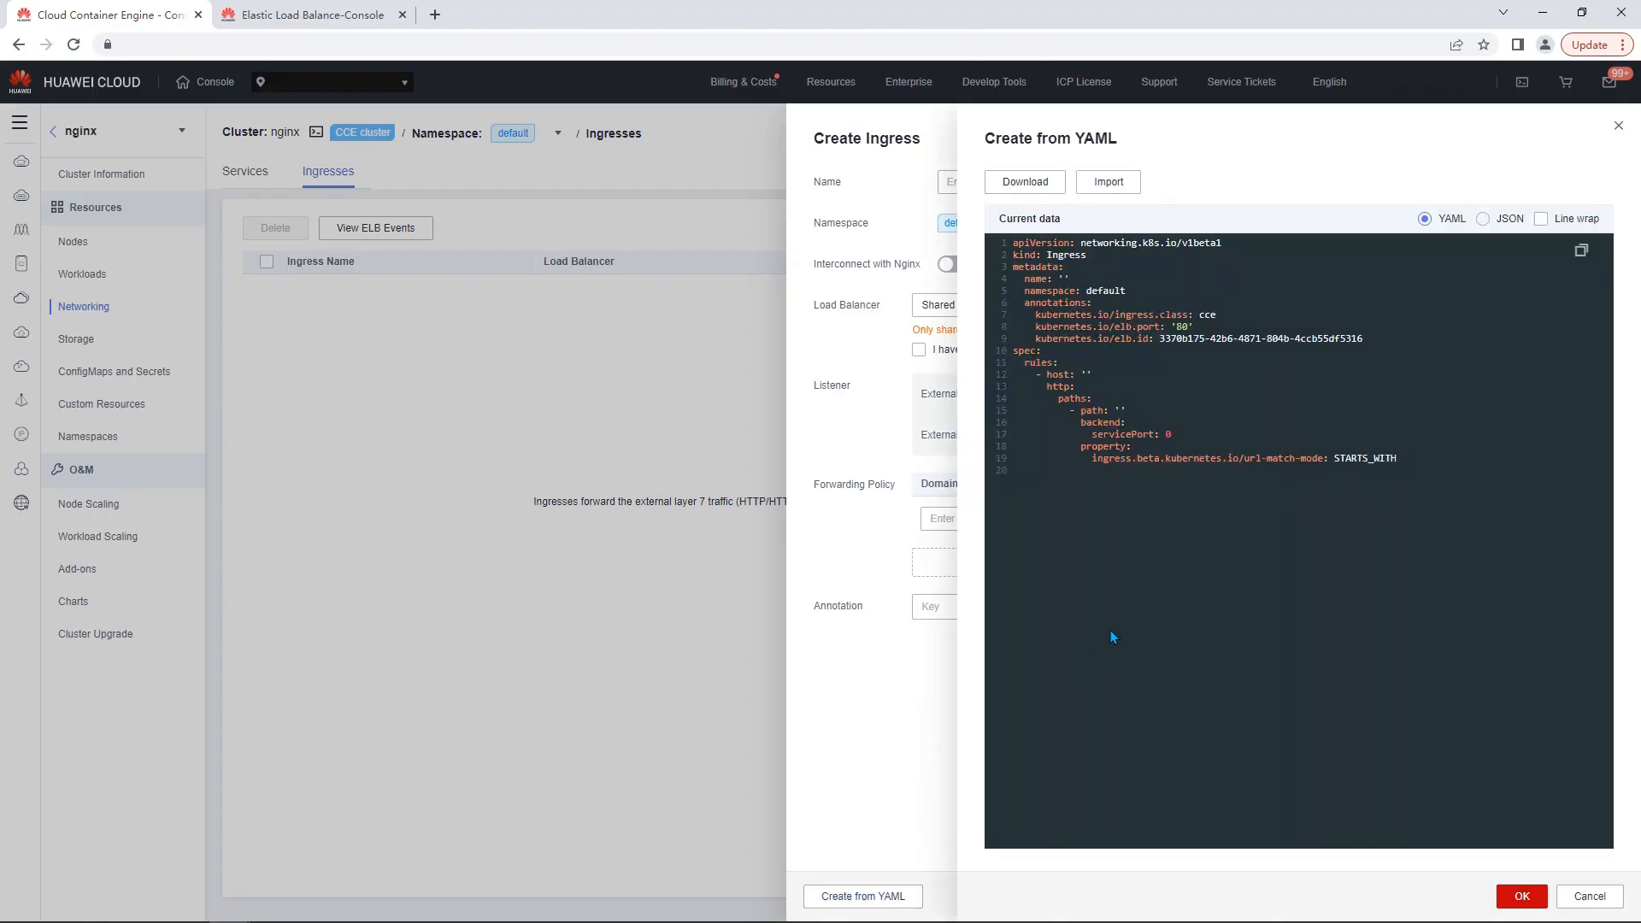
{"action": "double_click", "coordinate": [1206, 316]}
{"action": "left_click", "coordinate": [1585, 895]}
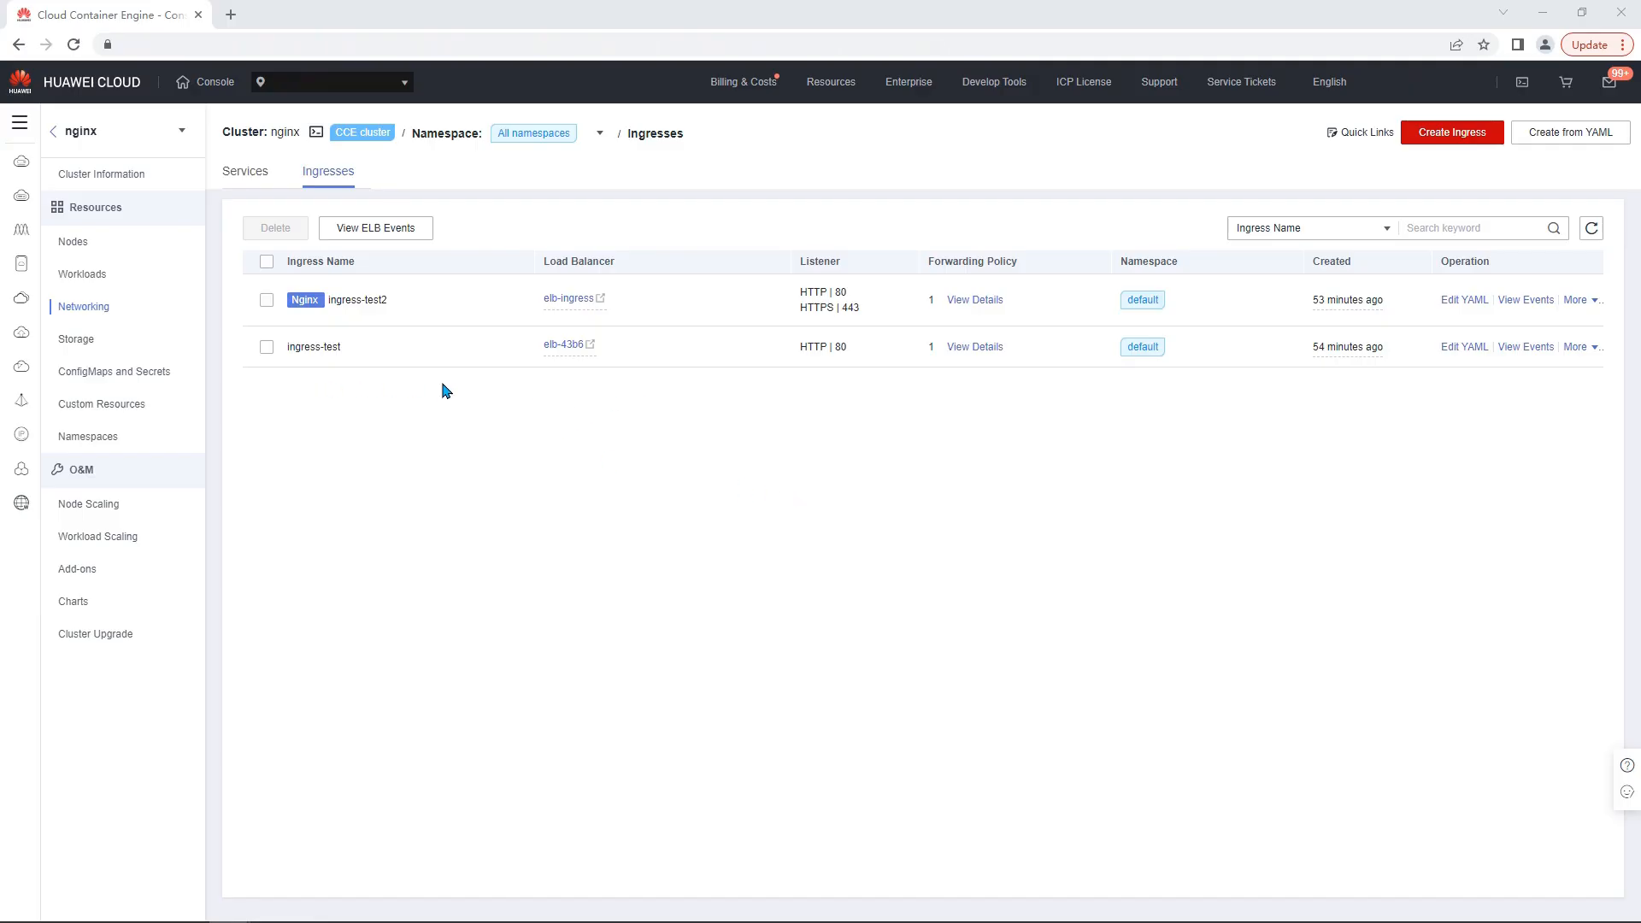
Open the details of ingress-test's load balancer elb-43b6 and view its listeners
{"action": "left_click", "coordinate": [554, 350]}
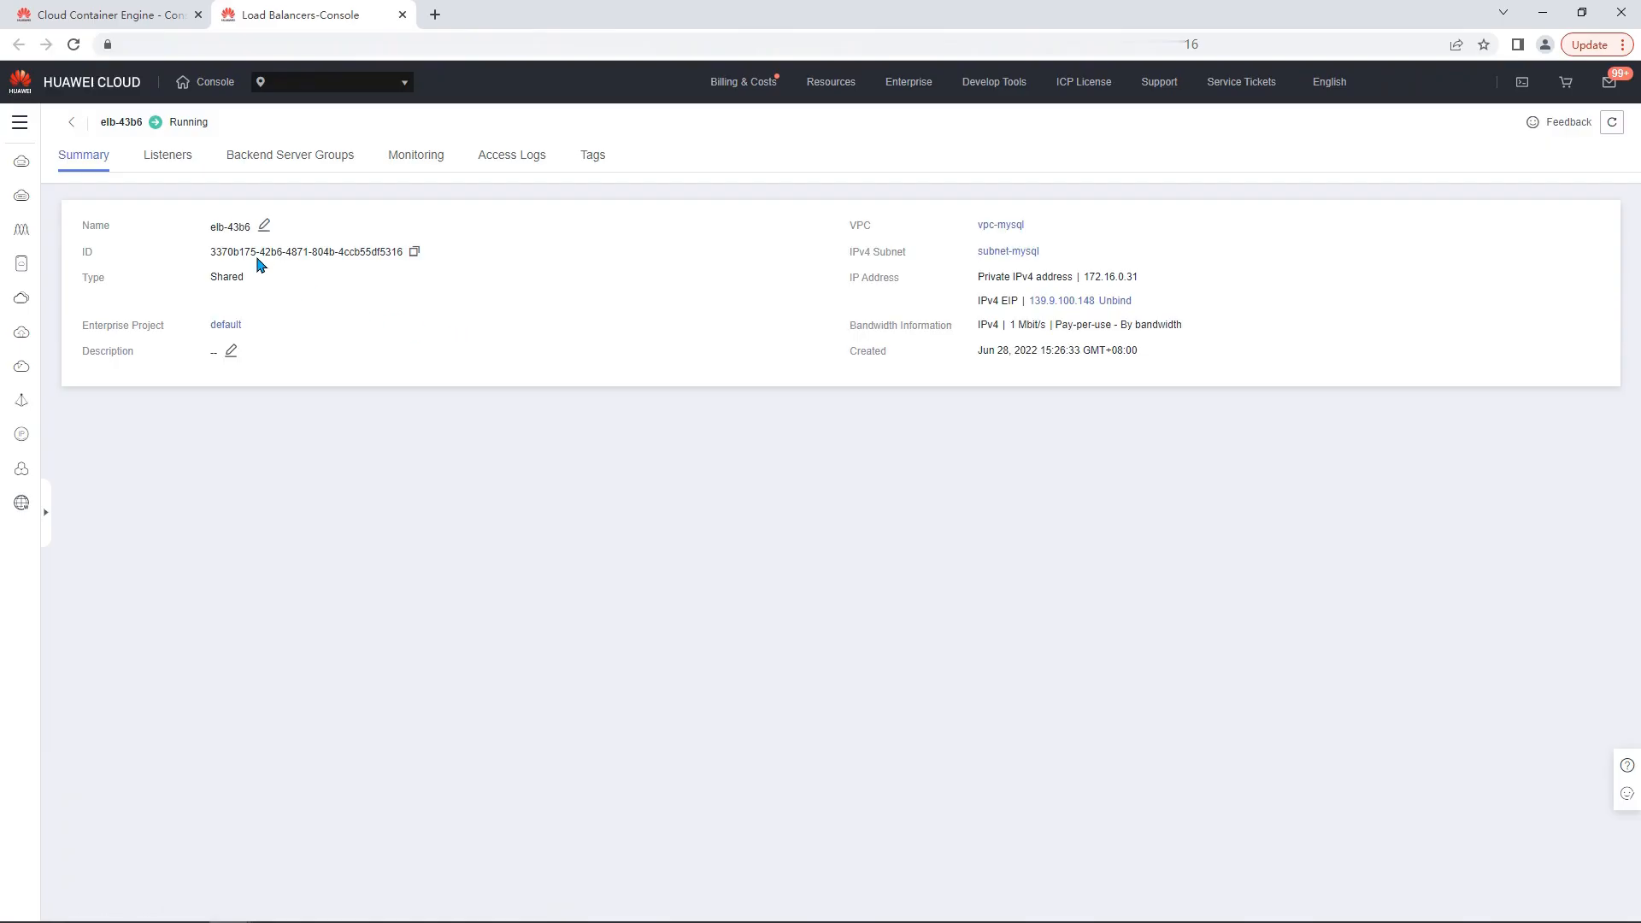
{"action": "left_click", "coordinate": [171, 162]}
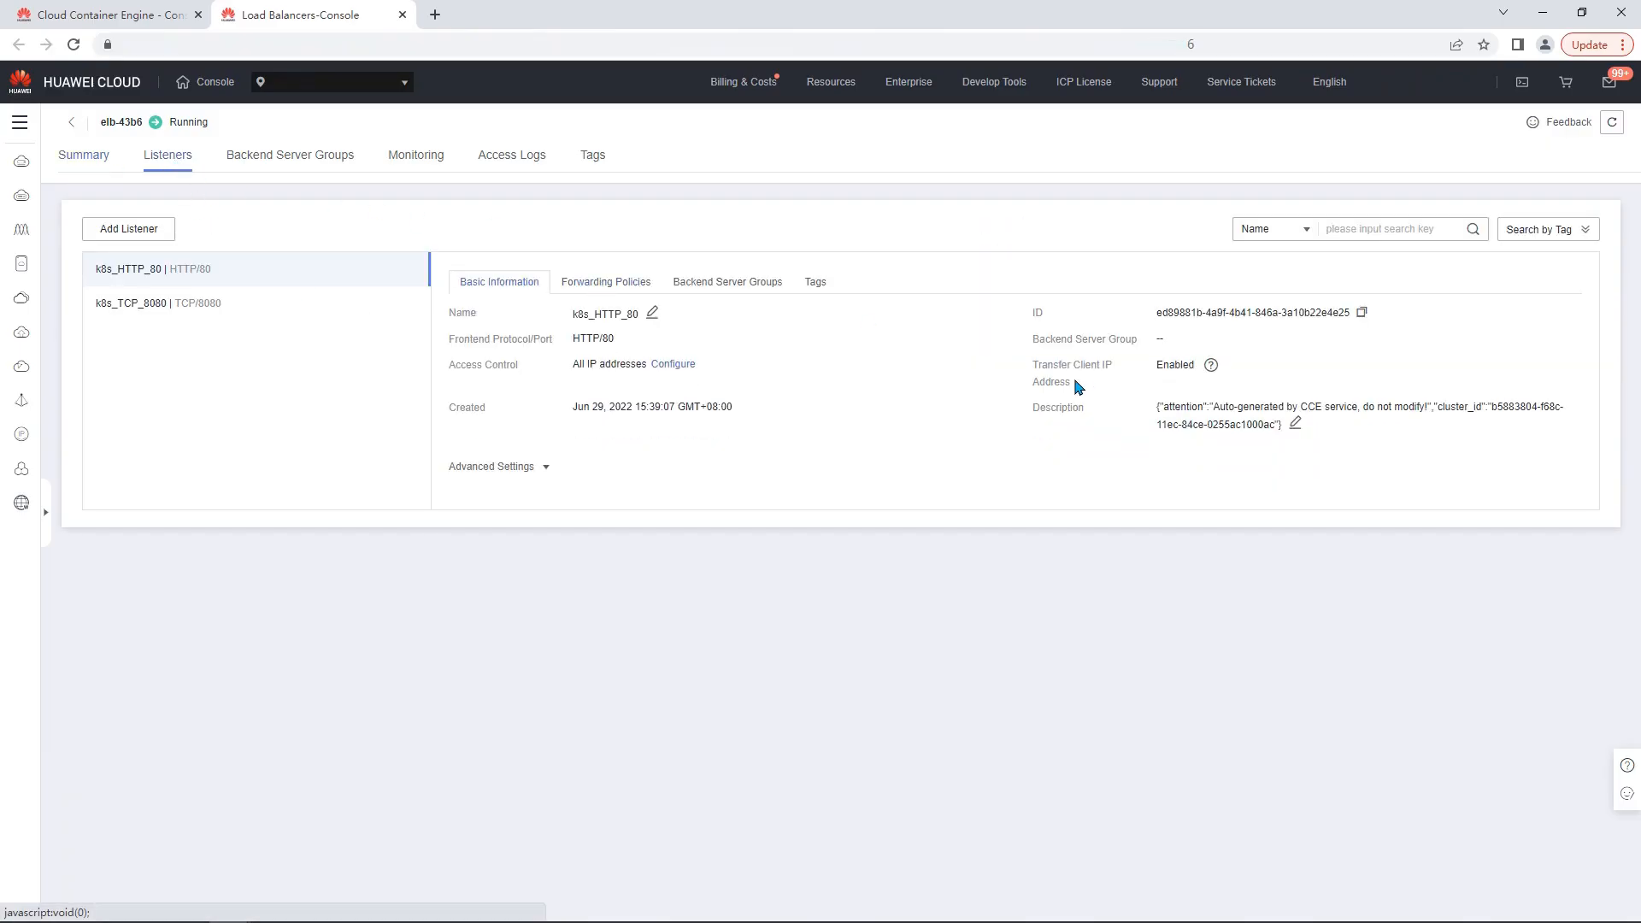
Inspect the k8s_HTTP_80 listener's description and the URL condition of its forwarding policy
{"action": "left_click_drag", "start_coordinate": [1213, 407], "coordinate": [1359, 408]}
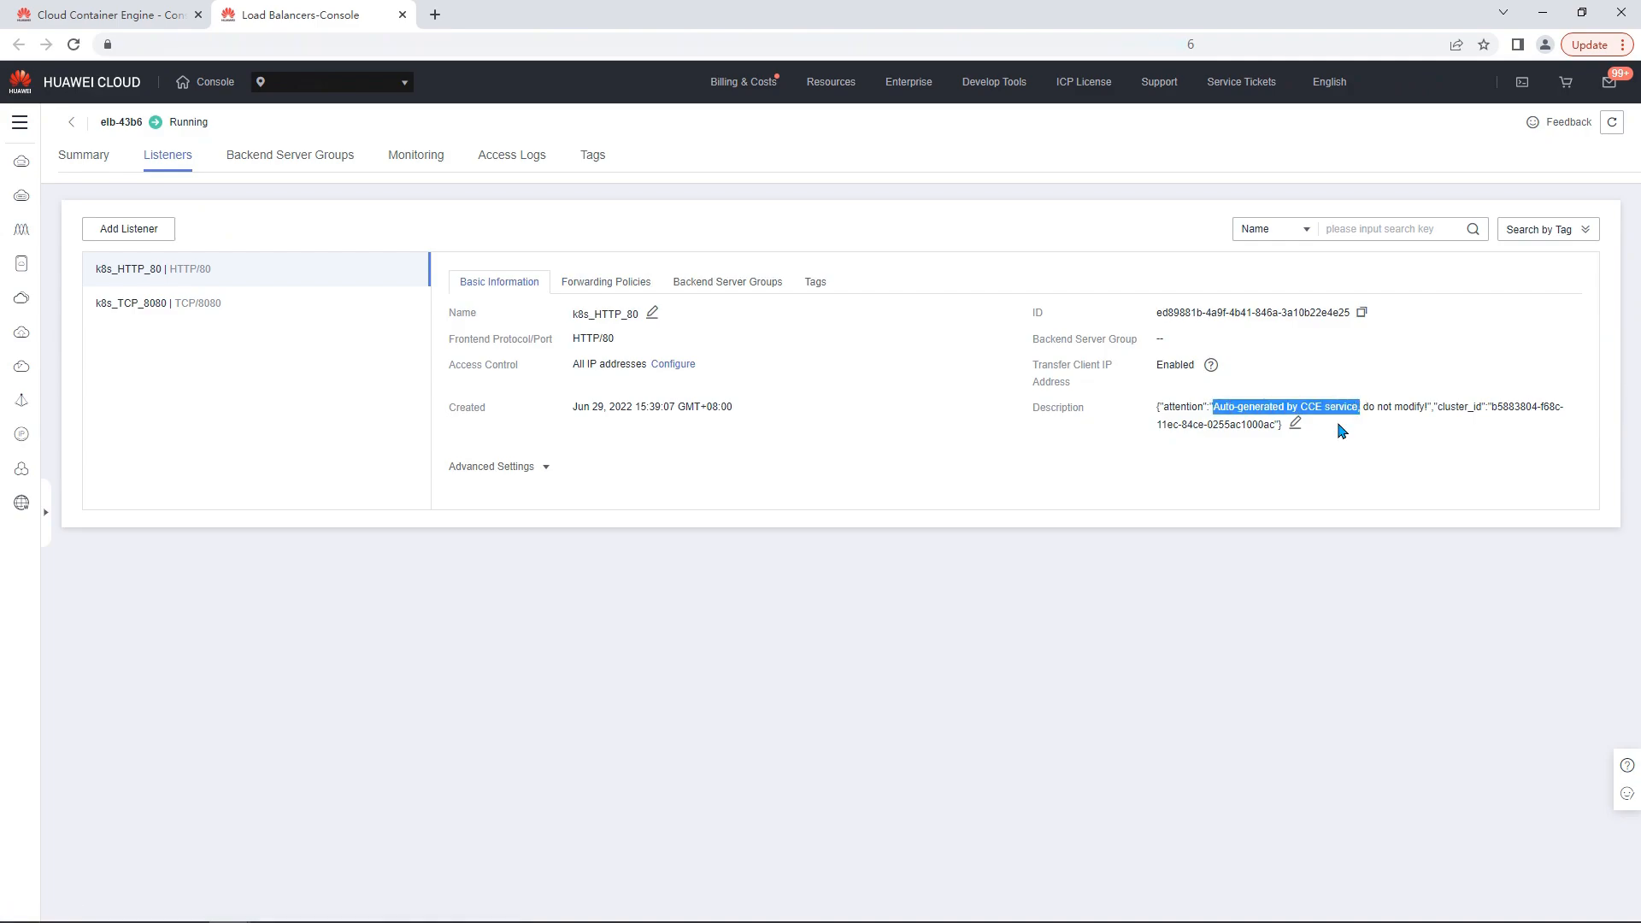
{"action": "left_click", "coordinate": [622, 292]}
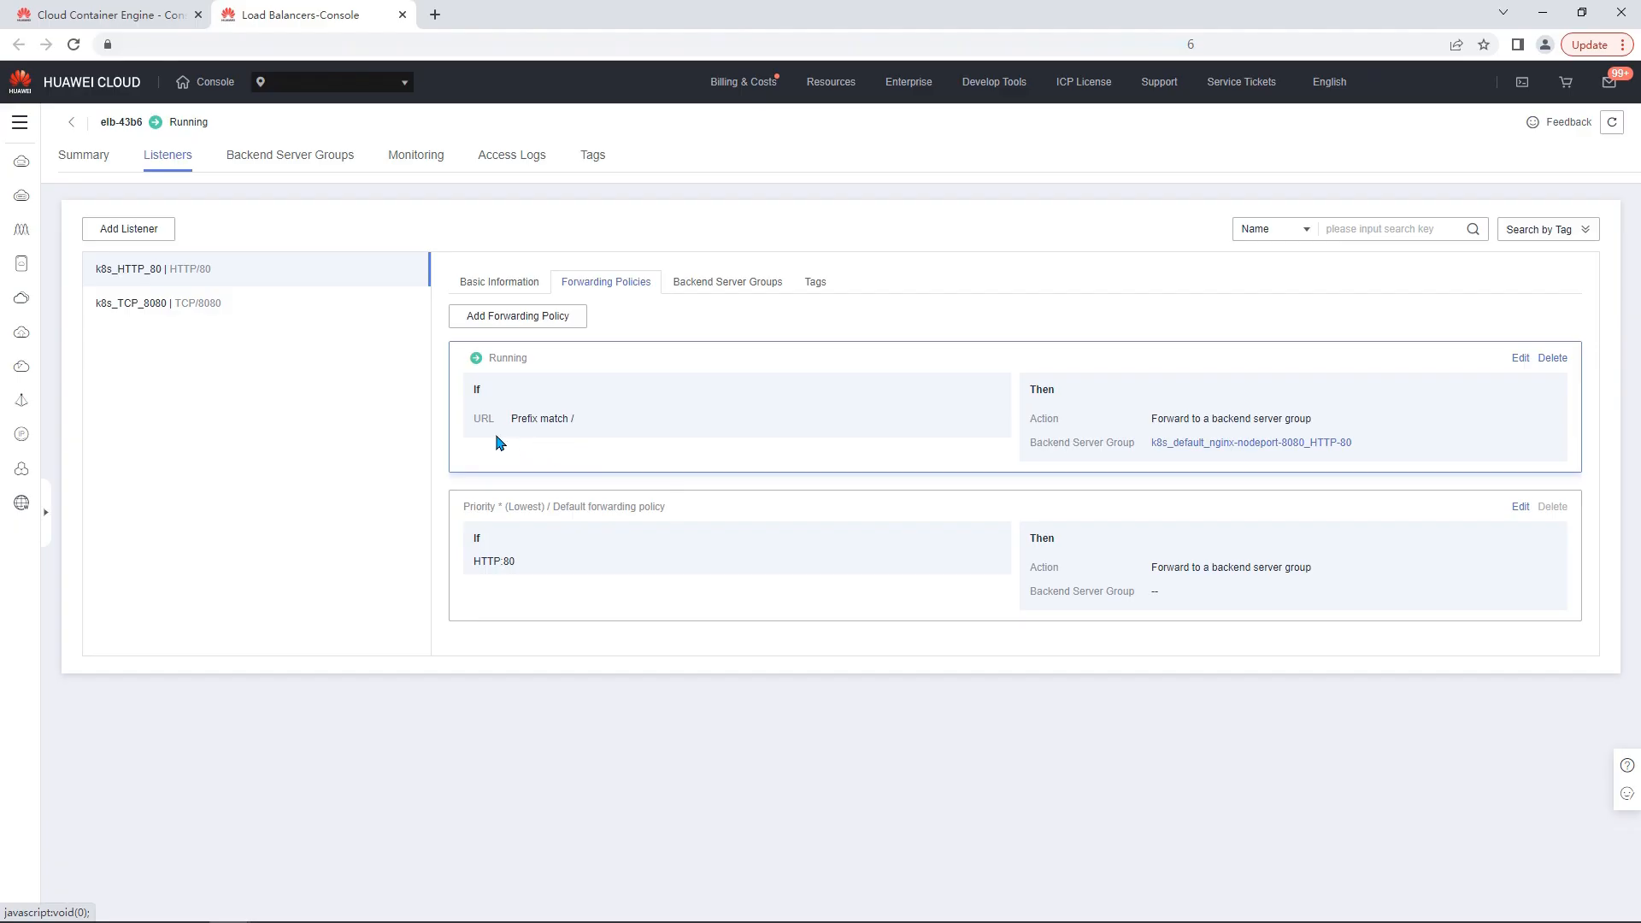
{"action": "left_click_drag", "start_coordinate": [471, 418], "coordinate": [591, 425]}
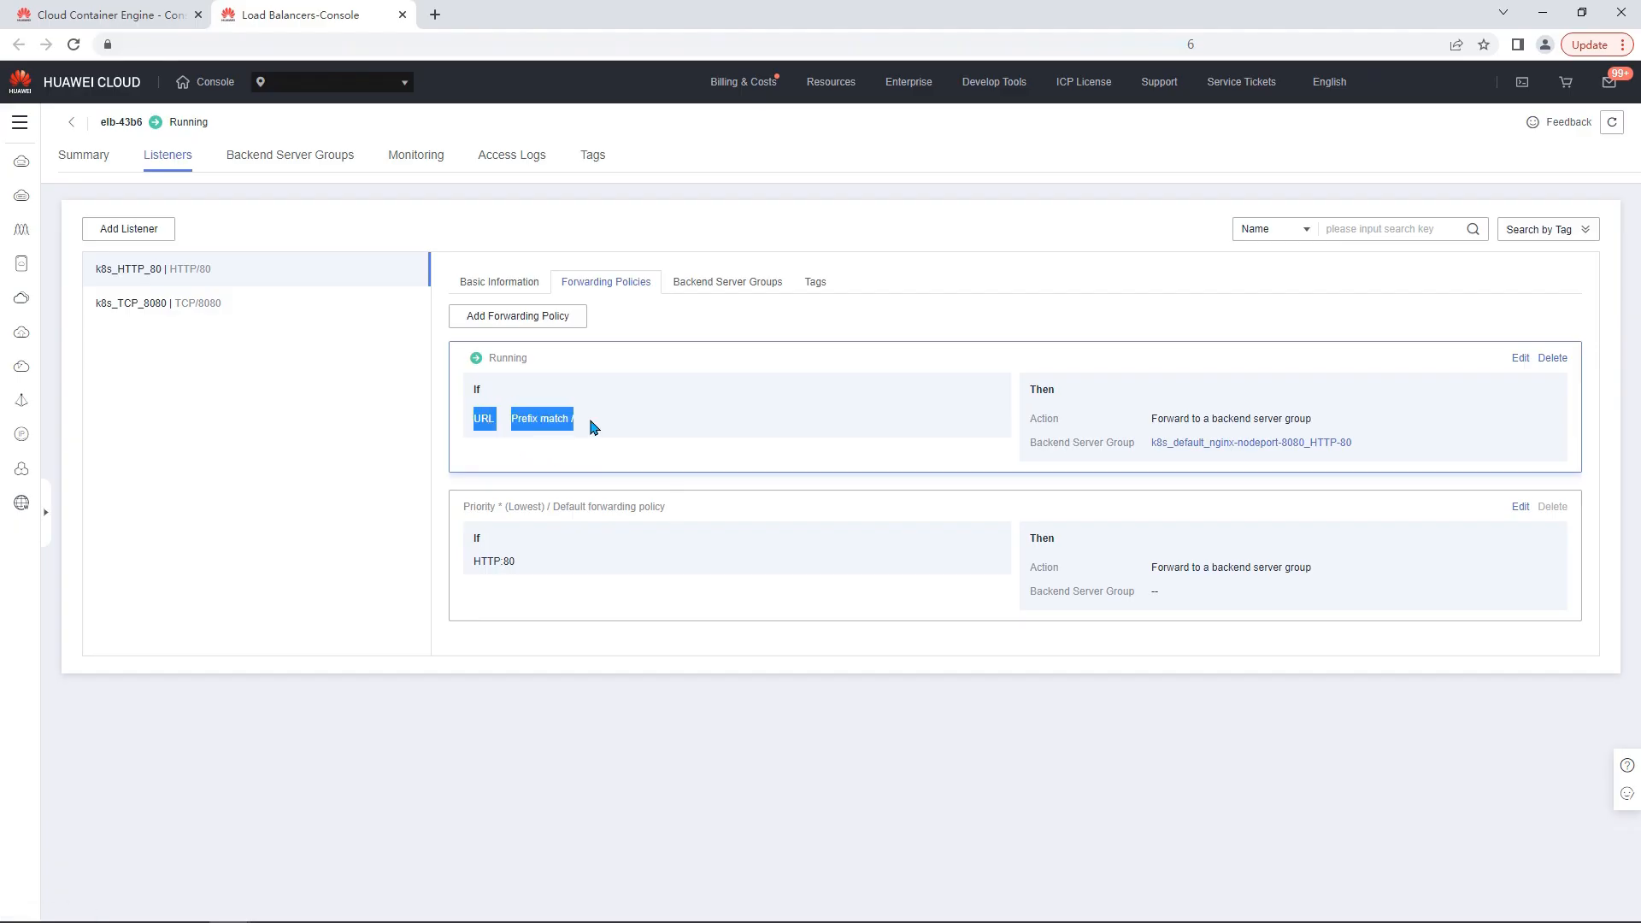
{"action": "left_click", "coordinate": [664, 425]}
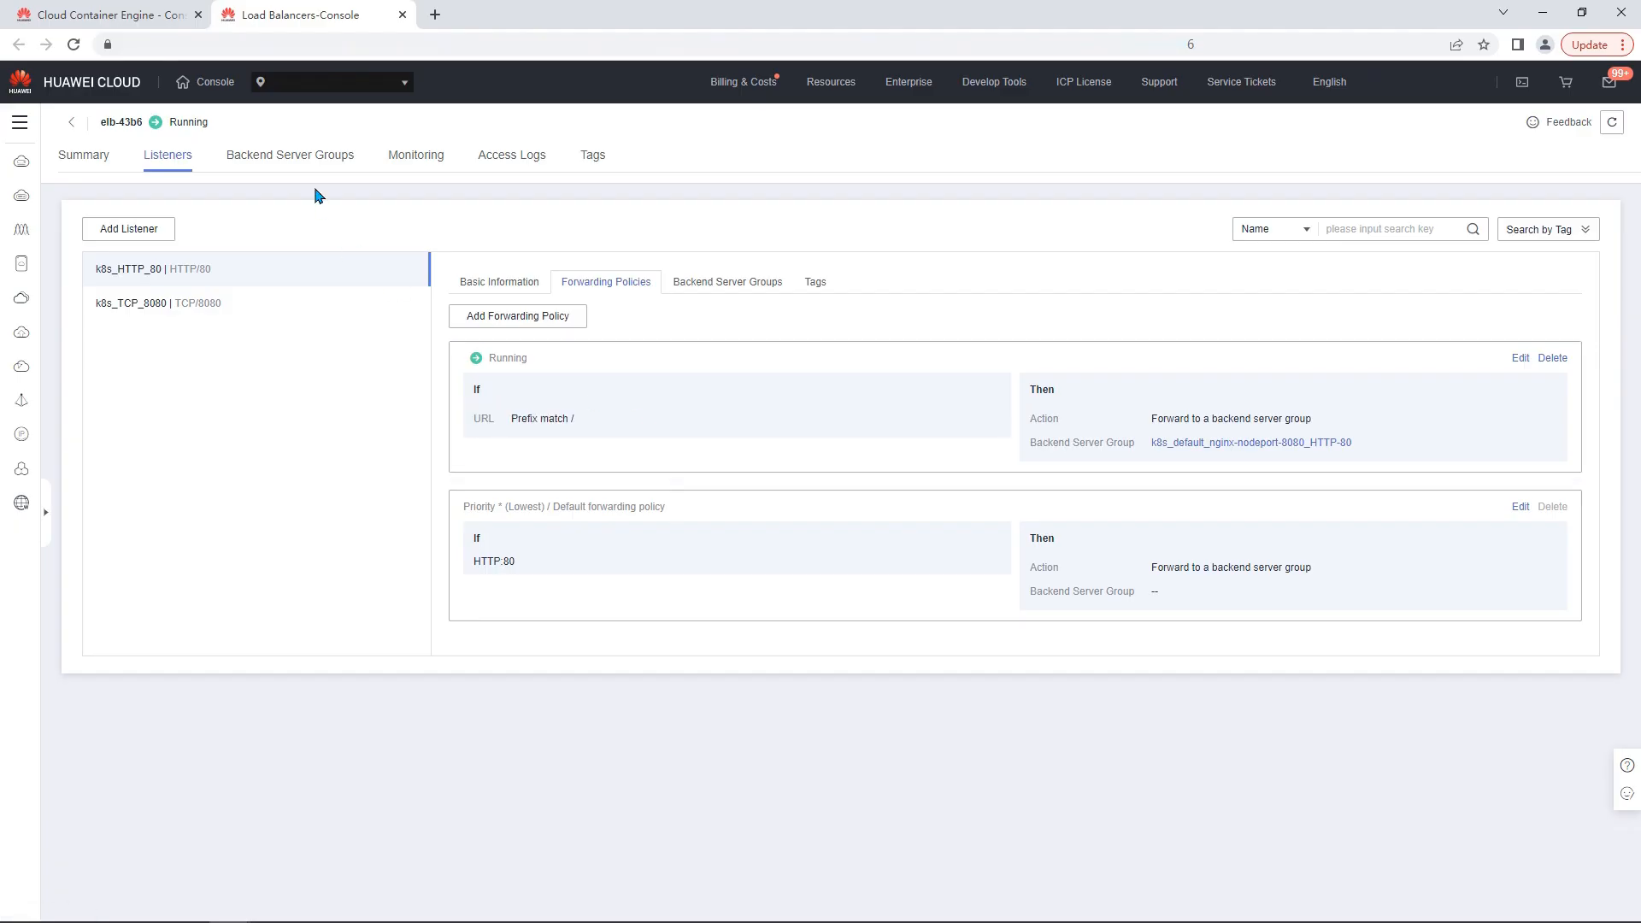
Check the backend port in elb-43b6's nginx-nodeport backend server group, and close the load balancer page
{"action": "left_click", "coordinate": [307, 158]}
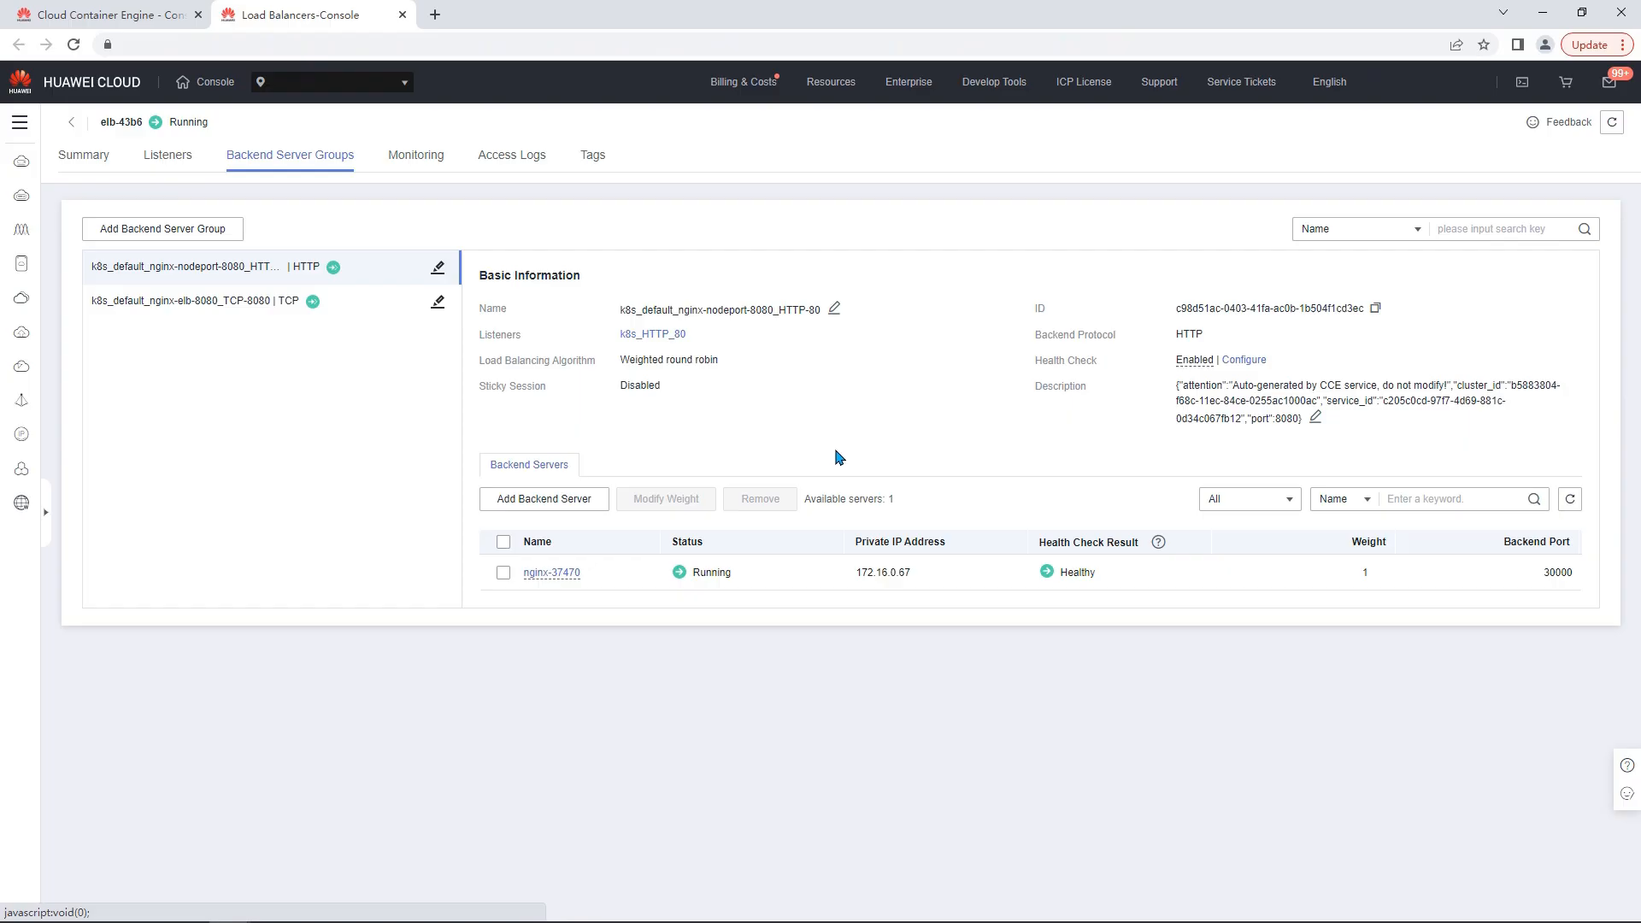
{"action": "double_click", "coordinate": [1556, 574]}
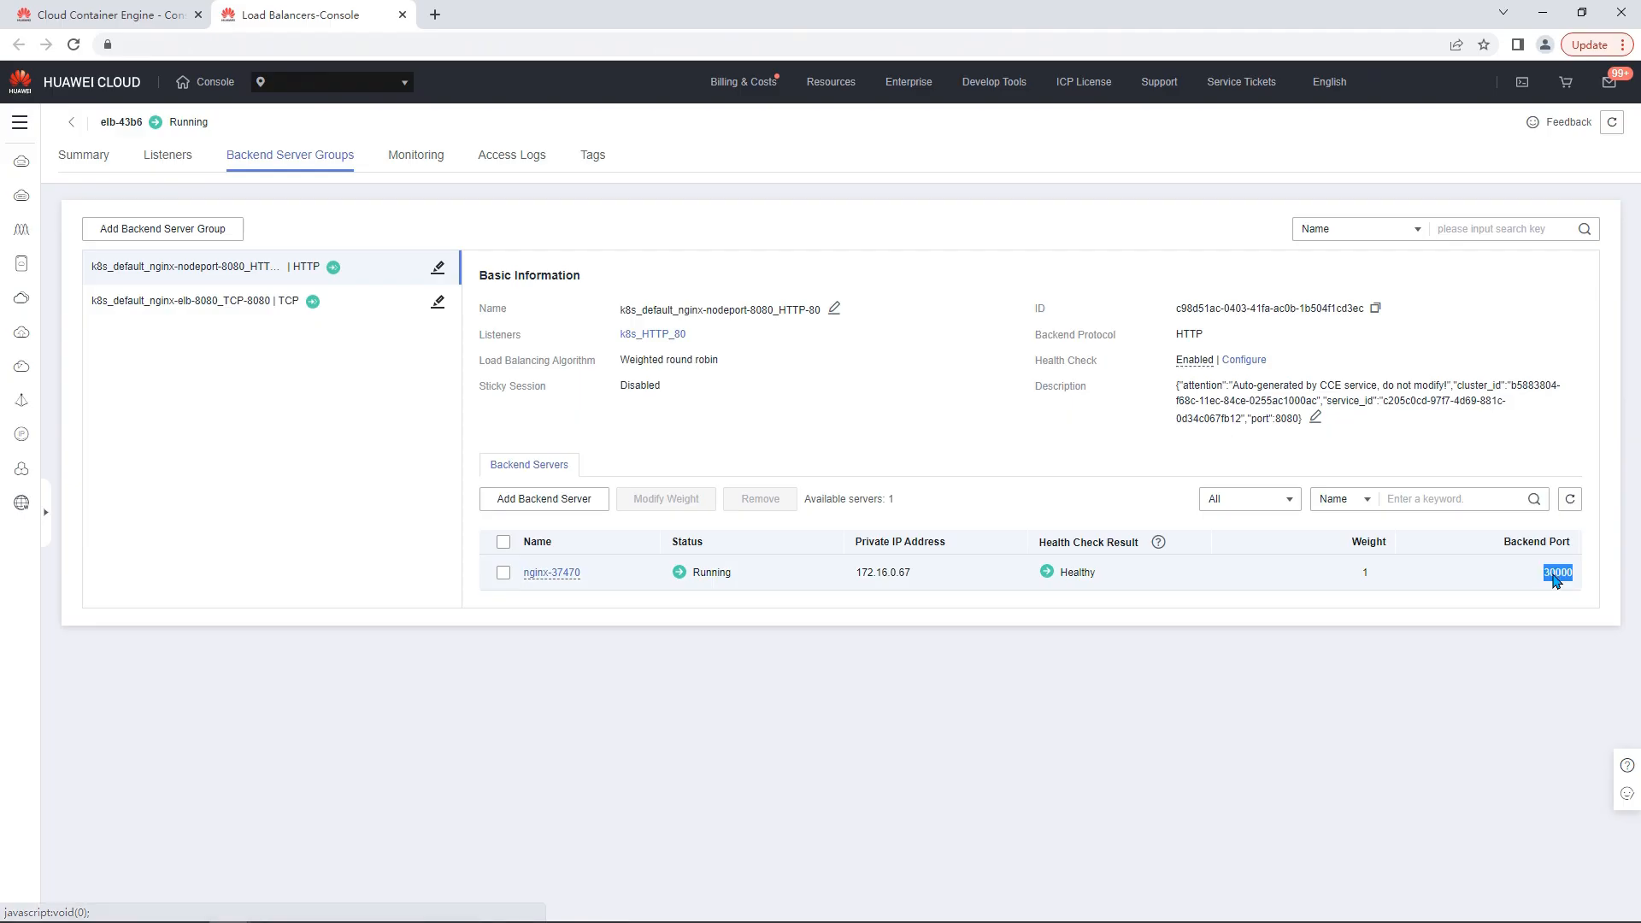
{"action": "left_click", "coordinate": [1485, 587]}
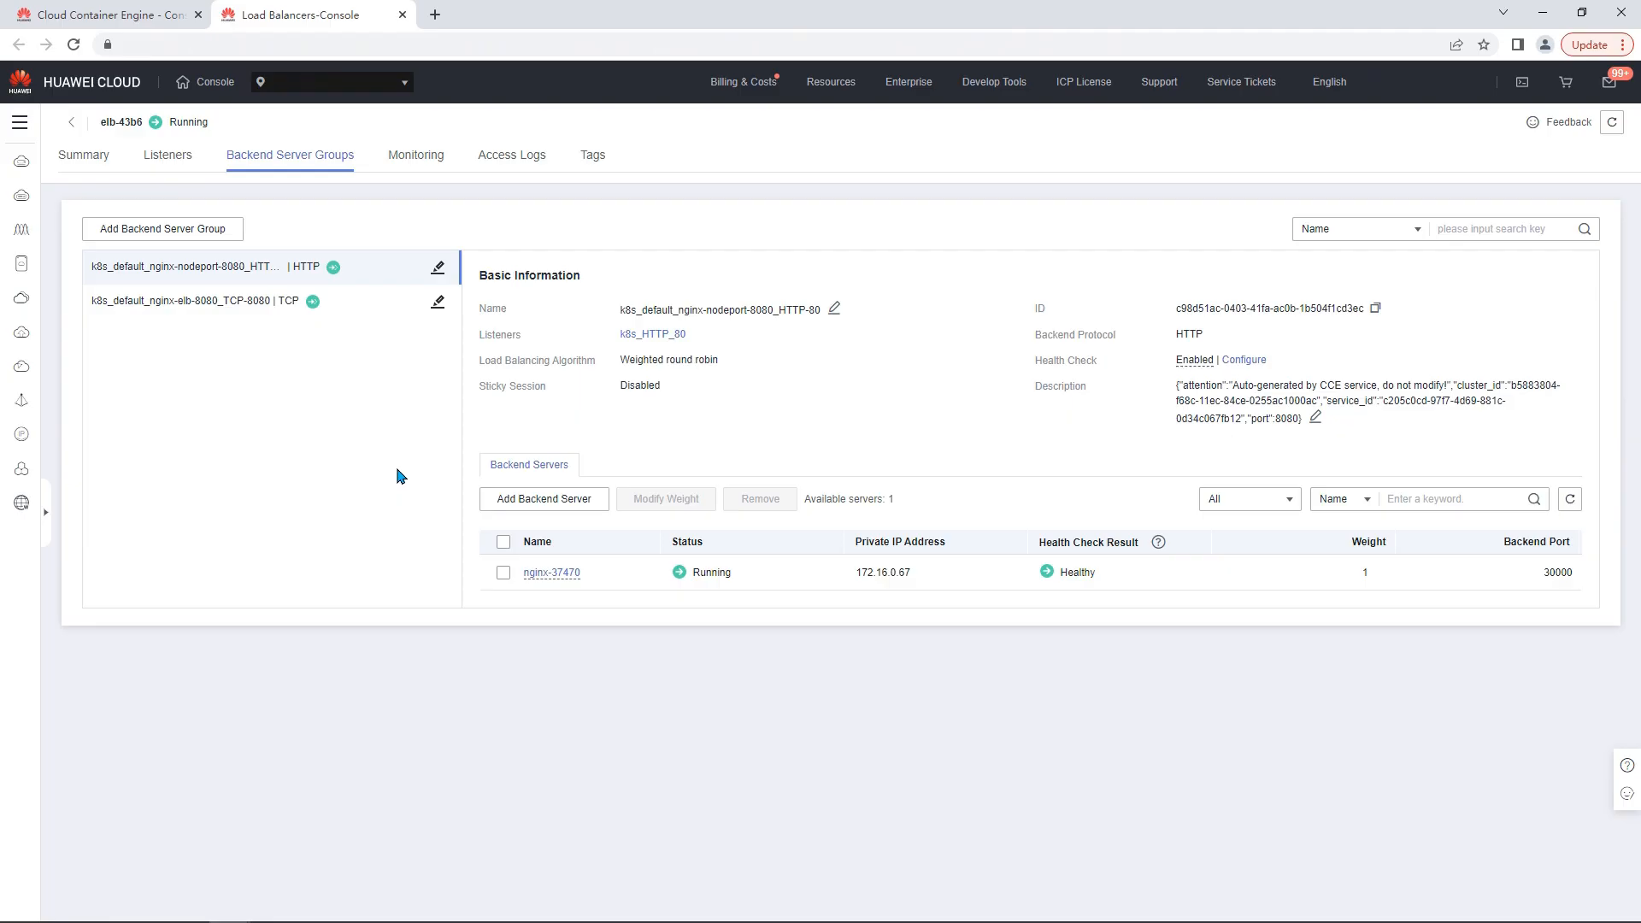
{"action": "left_click", "coordinate": [403, 14]}
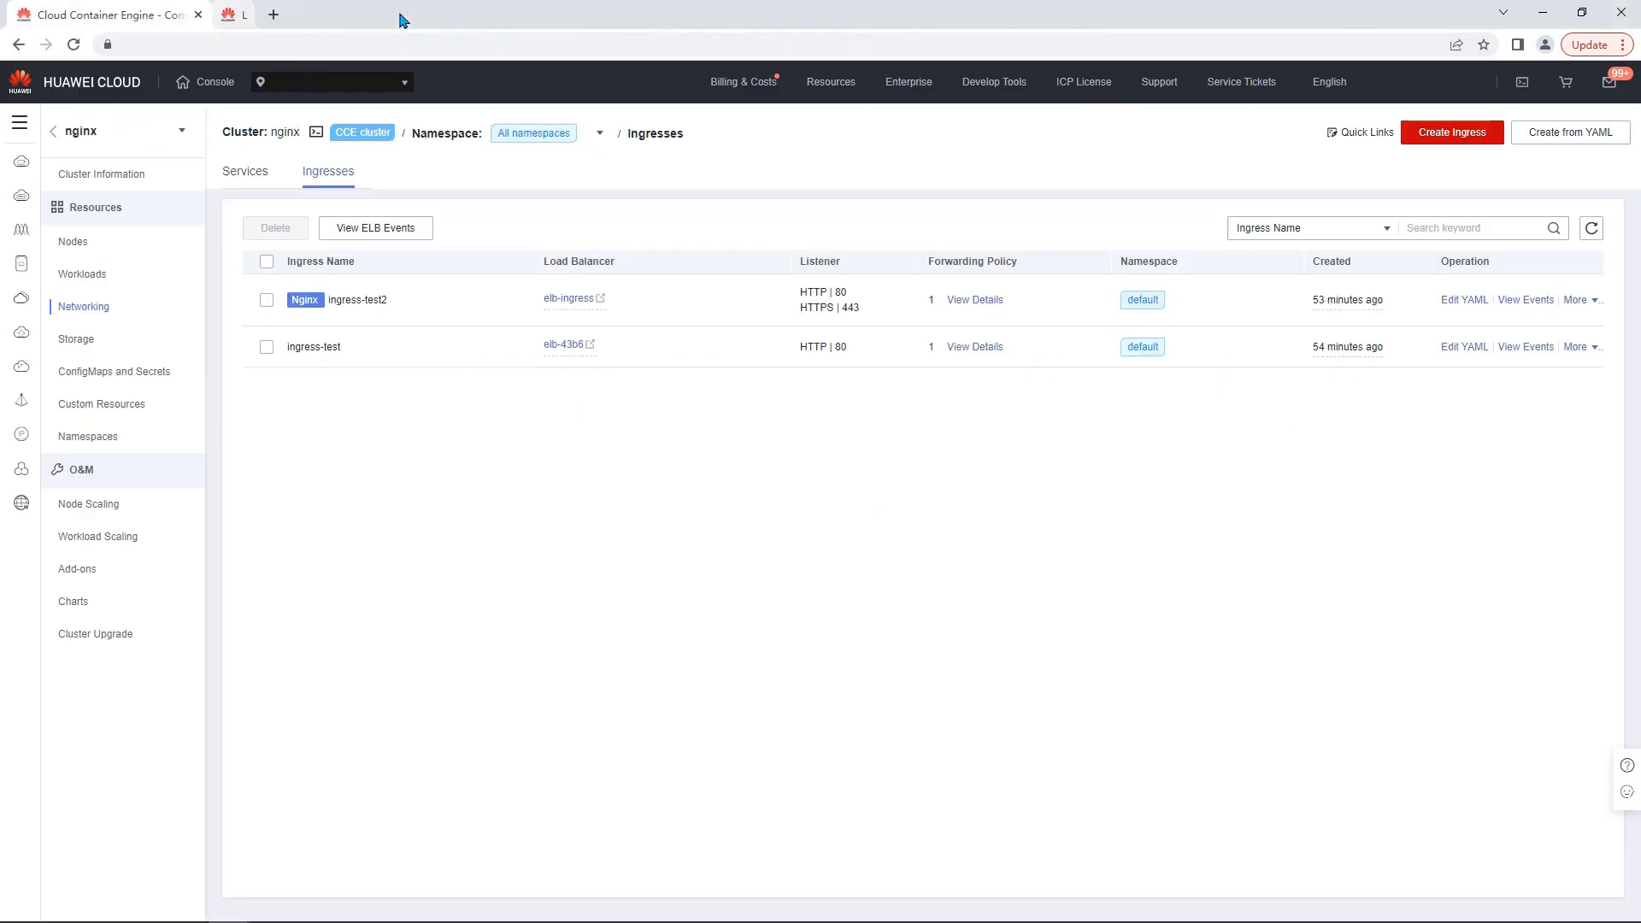
Open load balancer elb-ingress, view the k8s_TCP_80 listener's backend server group, and close the page
{"action": "left_click", "coordinate": [571, 300]}
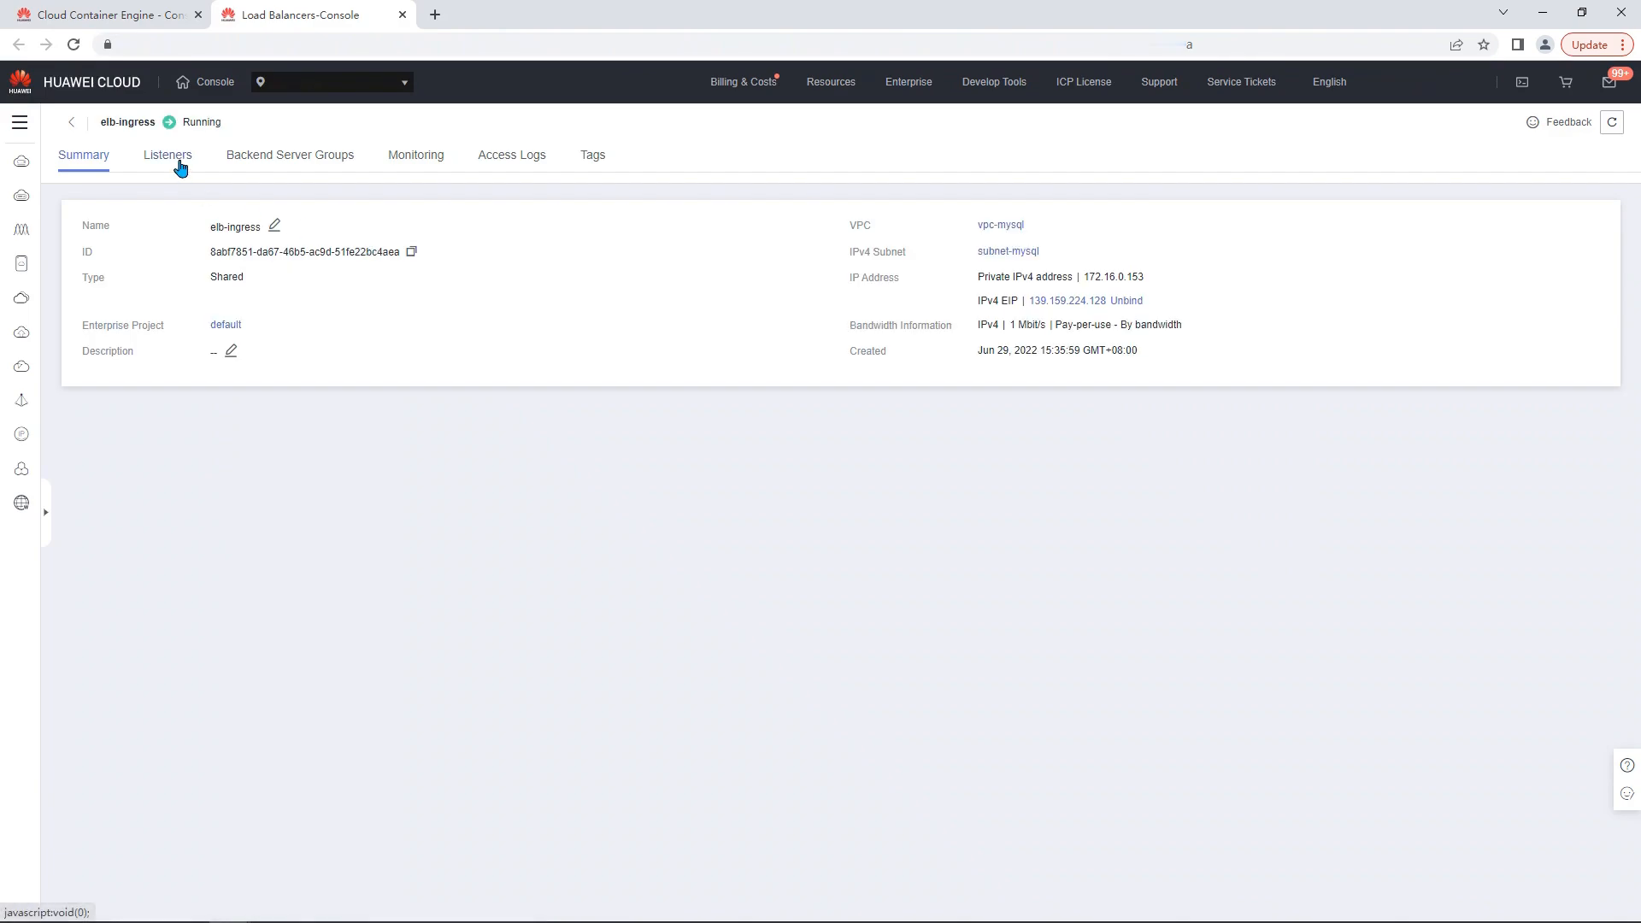
{"action": "left_click", "coordinate": [177, 158]}
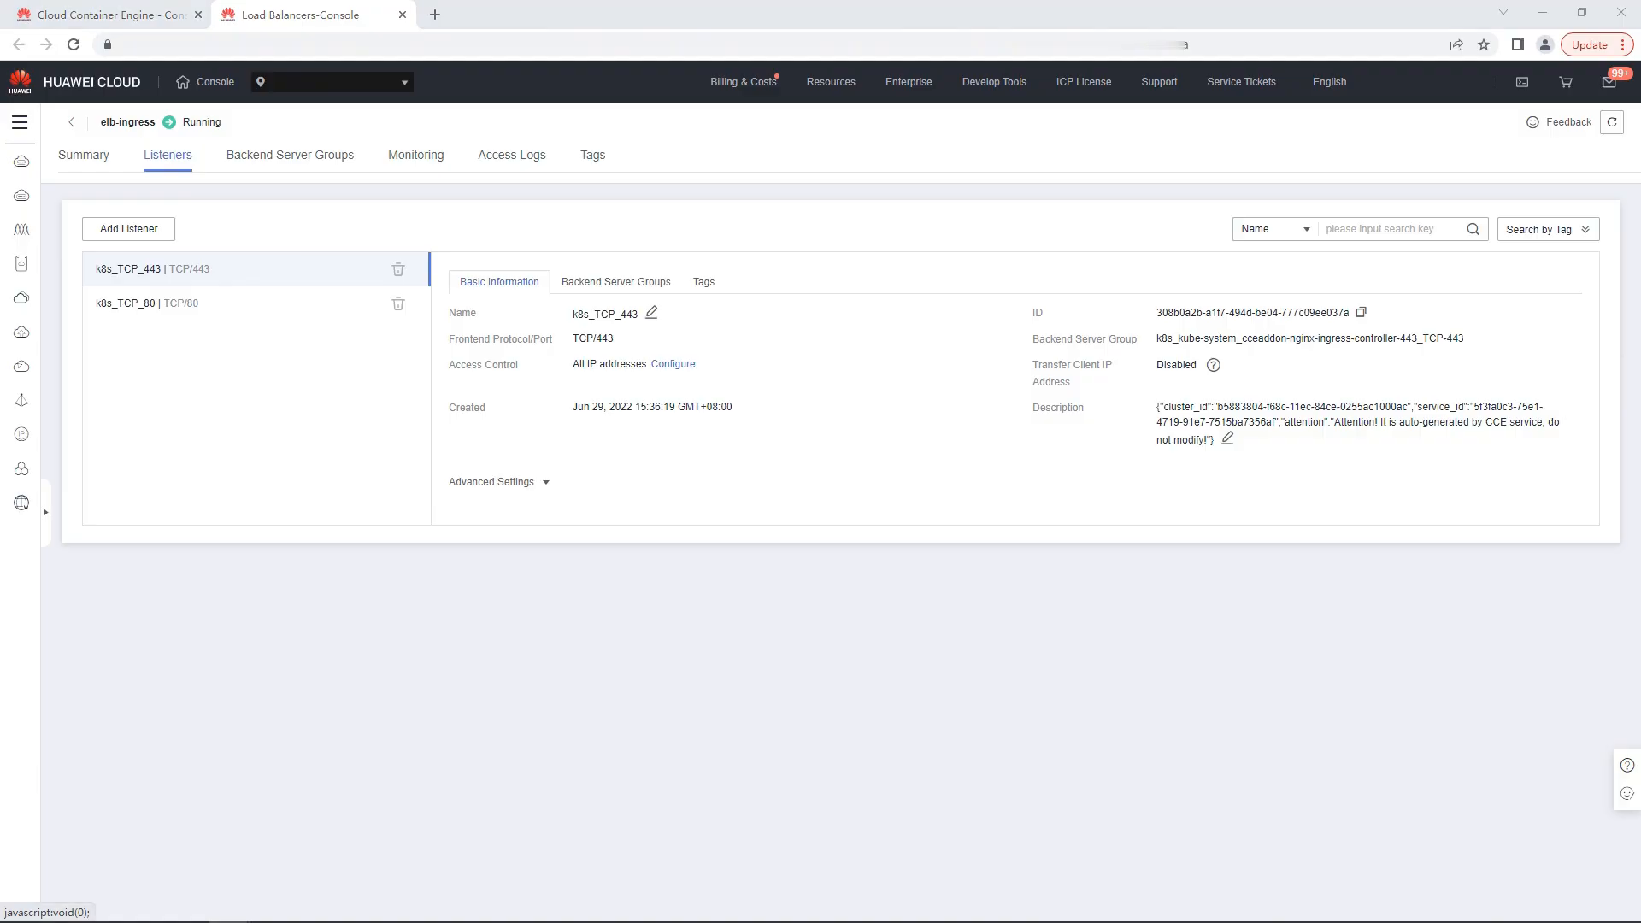
{"action": "left_click", "coordinate": [233, 311]}
{"action": "left_click", "coordinate": [611, 285]}
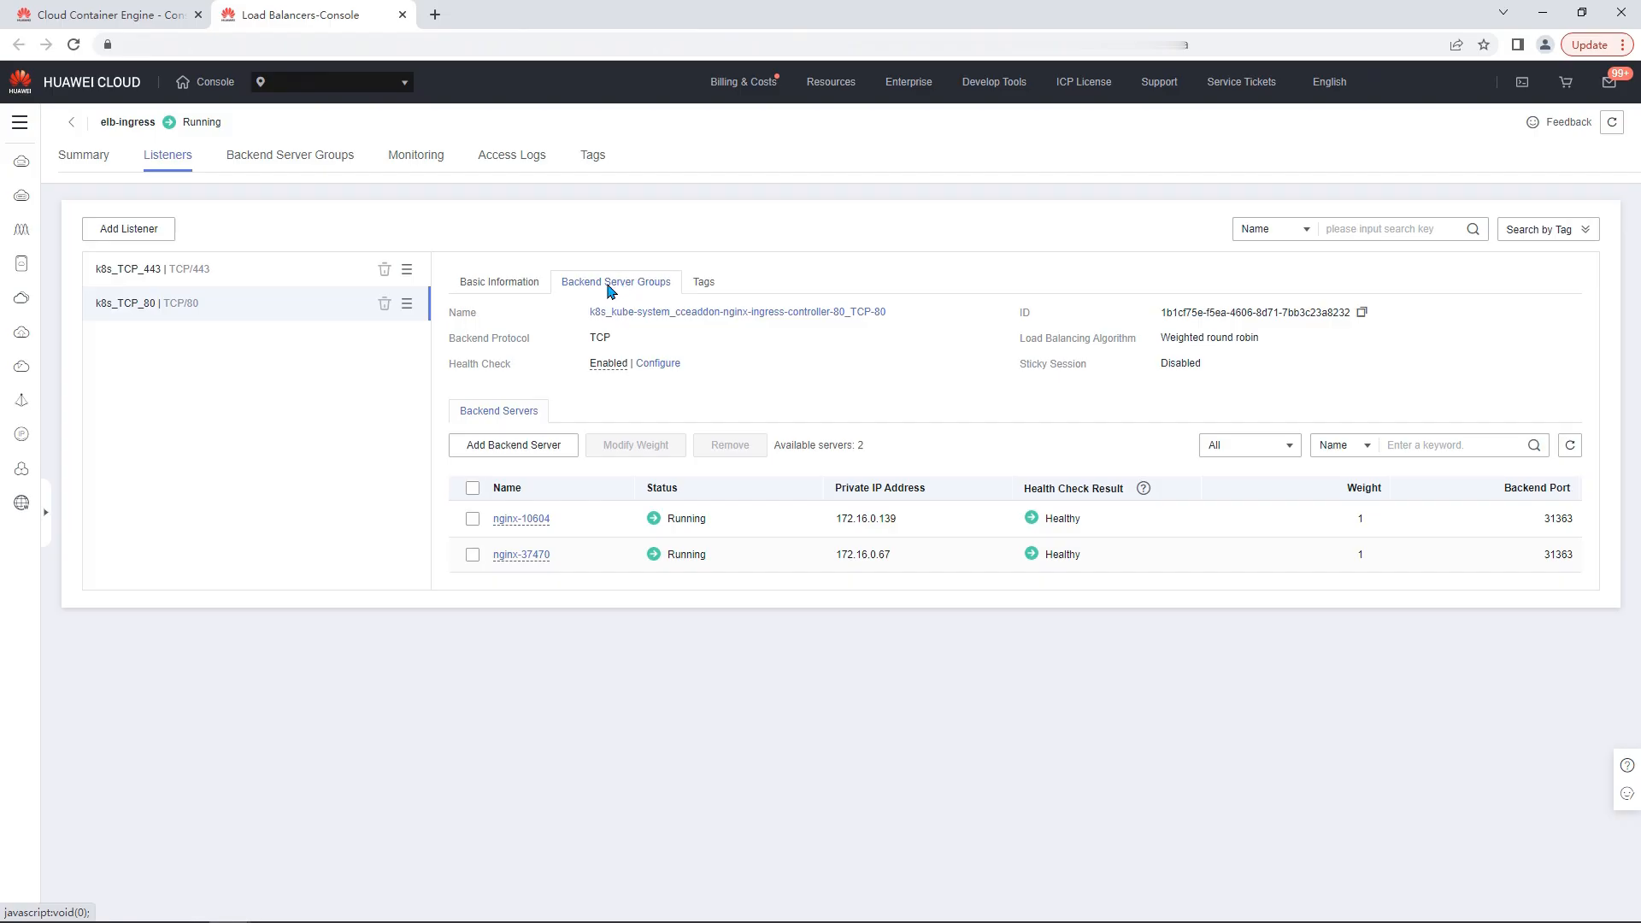
{"action": "left_click", "coordinate": [402, 15]}
View the YAML of the cceaddon-nginx-ingress-controller service, inspect its http and https port entries, and close it
{"action": "left_click", "coordinate": [263, 182]}
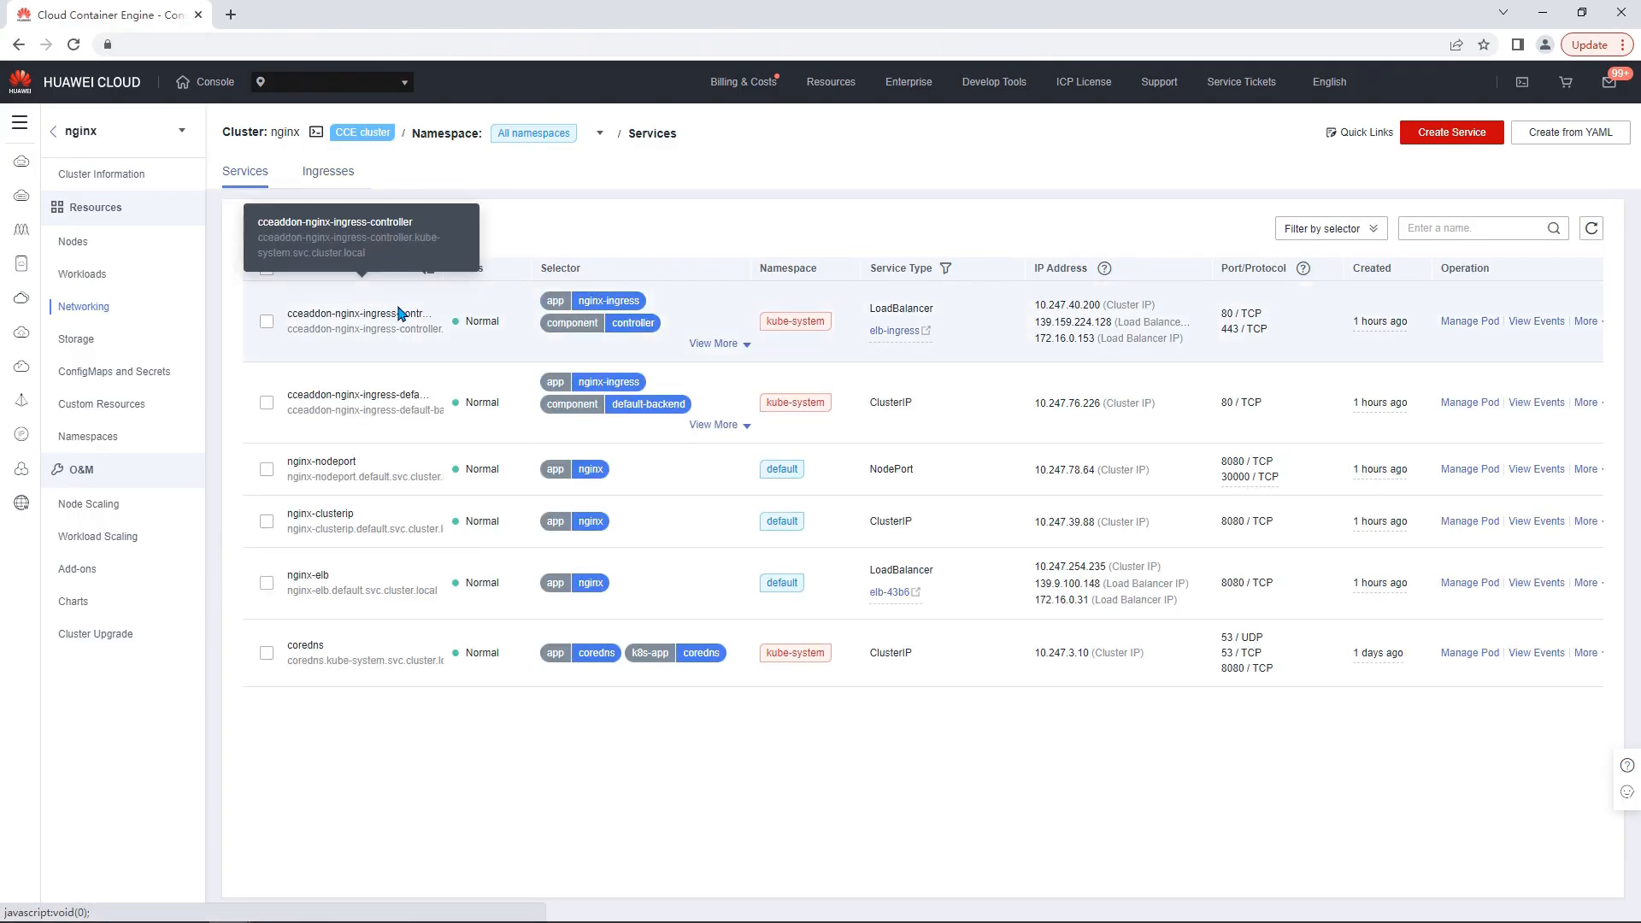
{"action": "left_click", "coordinate": [1586, 321]}
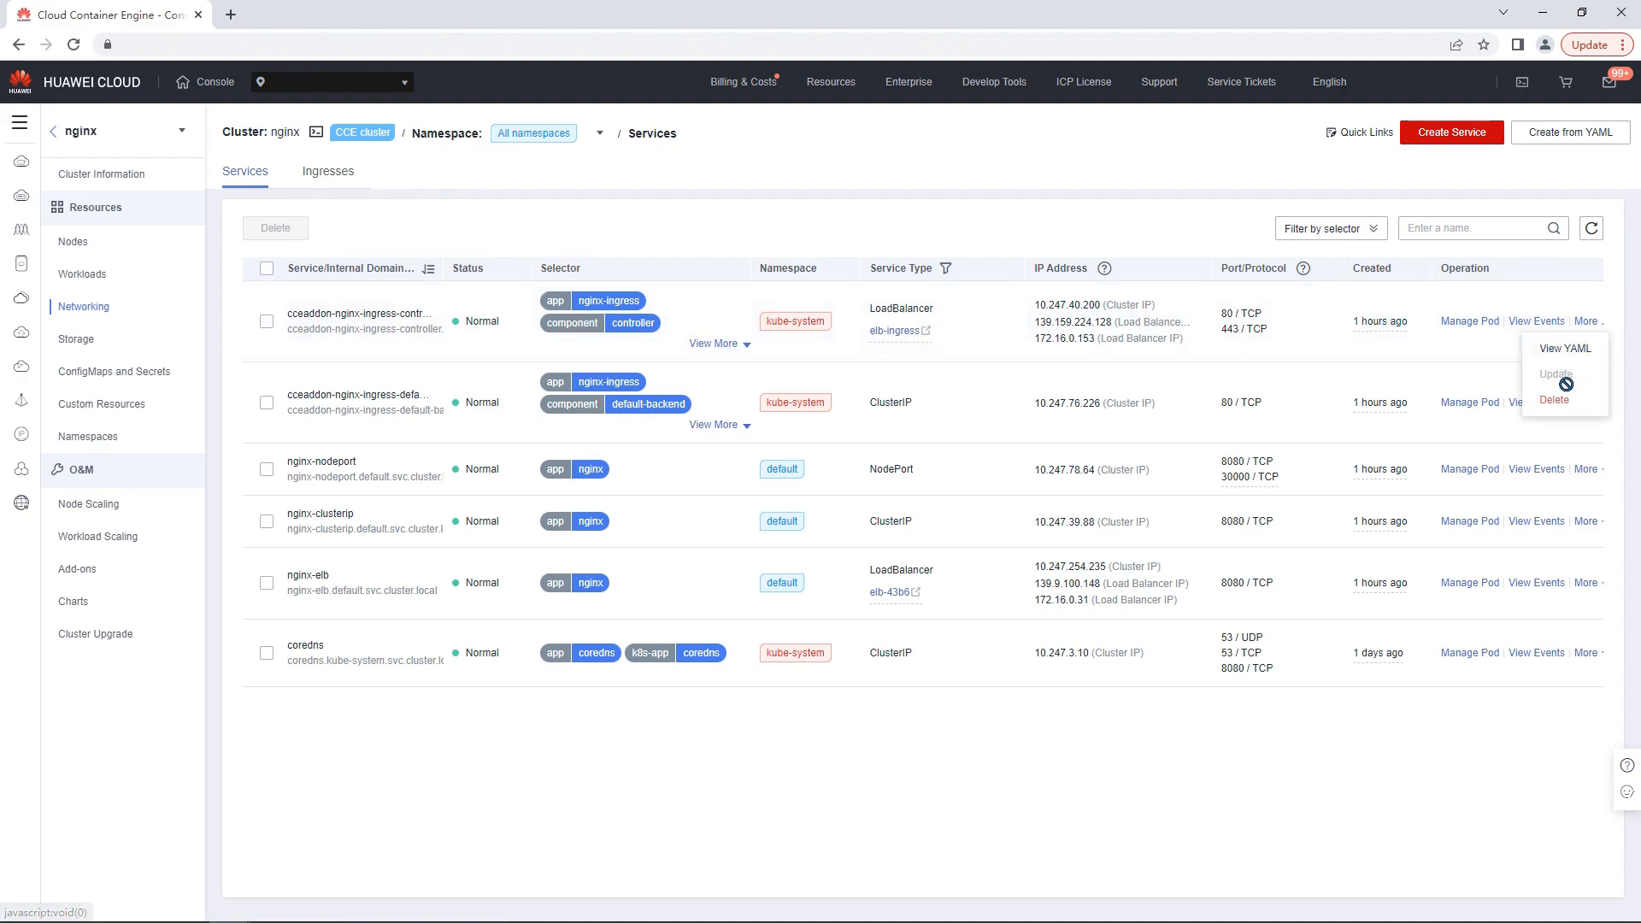
{"action": "left_click", "coordinate": [1589, 347]}
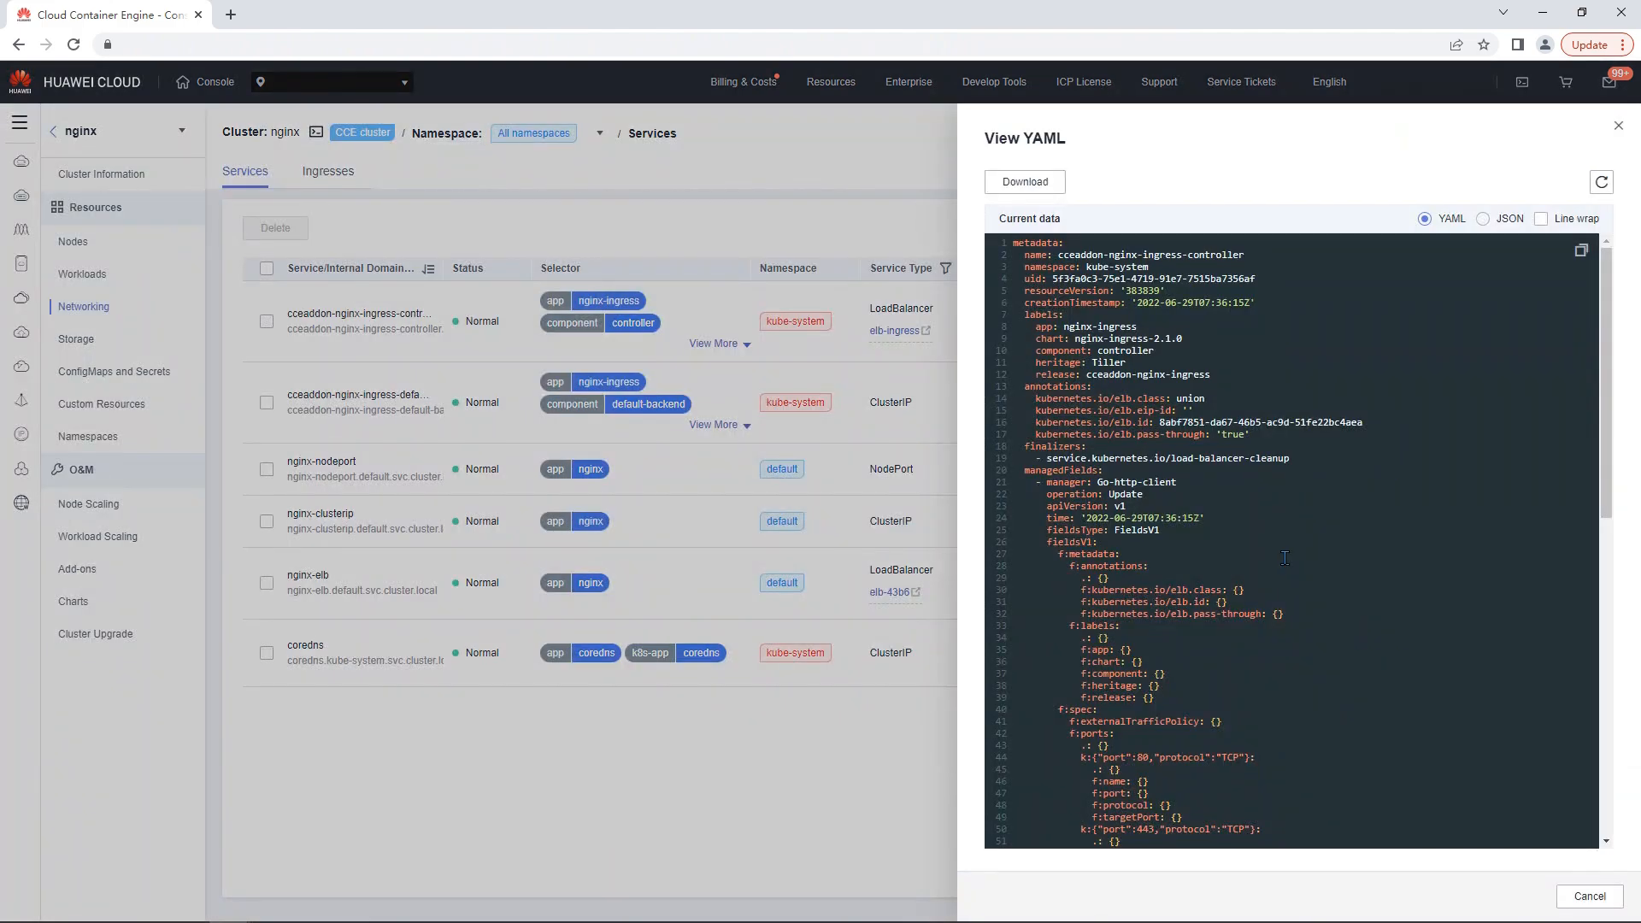
{"action": "scroll", "coordinate": [1284, 558], "scroll_direction": "down", "scroll_amount": 10}
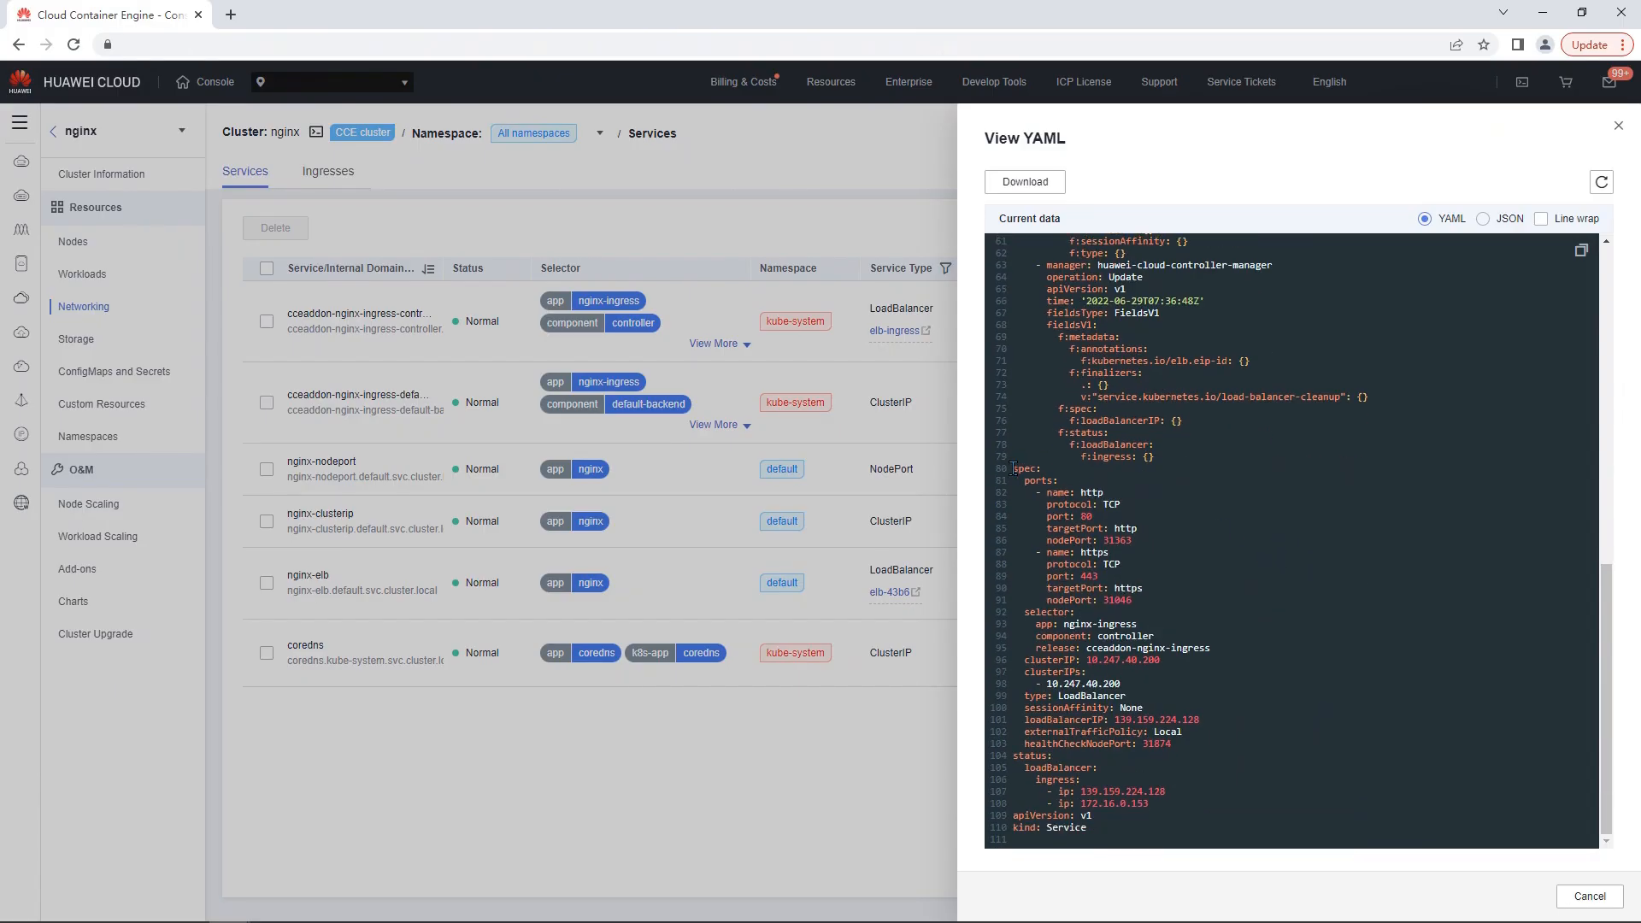
{"action": "left_click_drag", "start_coordinate": [1016, 469], "coordinate": [1159, 539]}
{"action": "left_click", "coordinate": [1062, 479]}
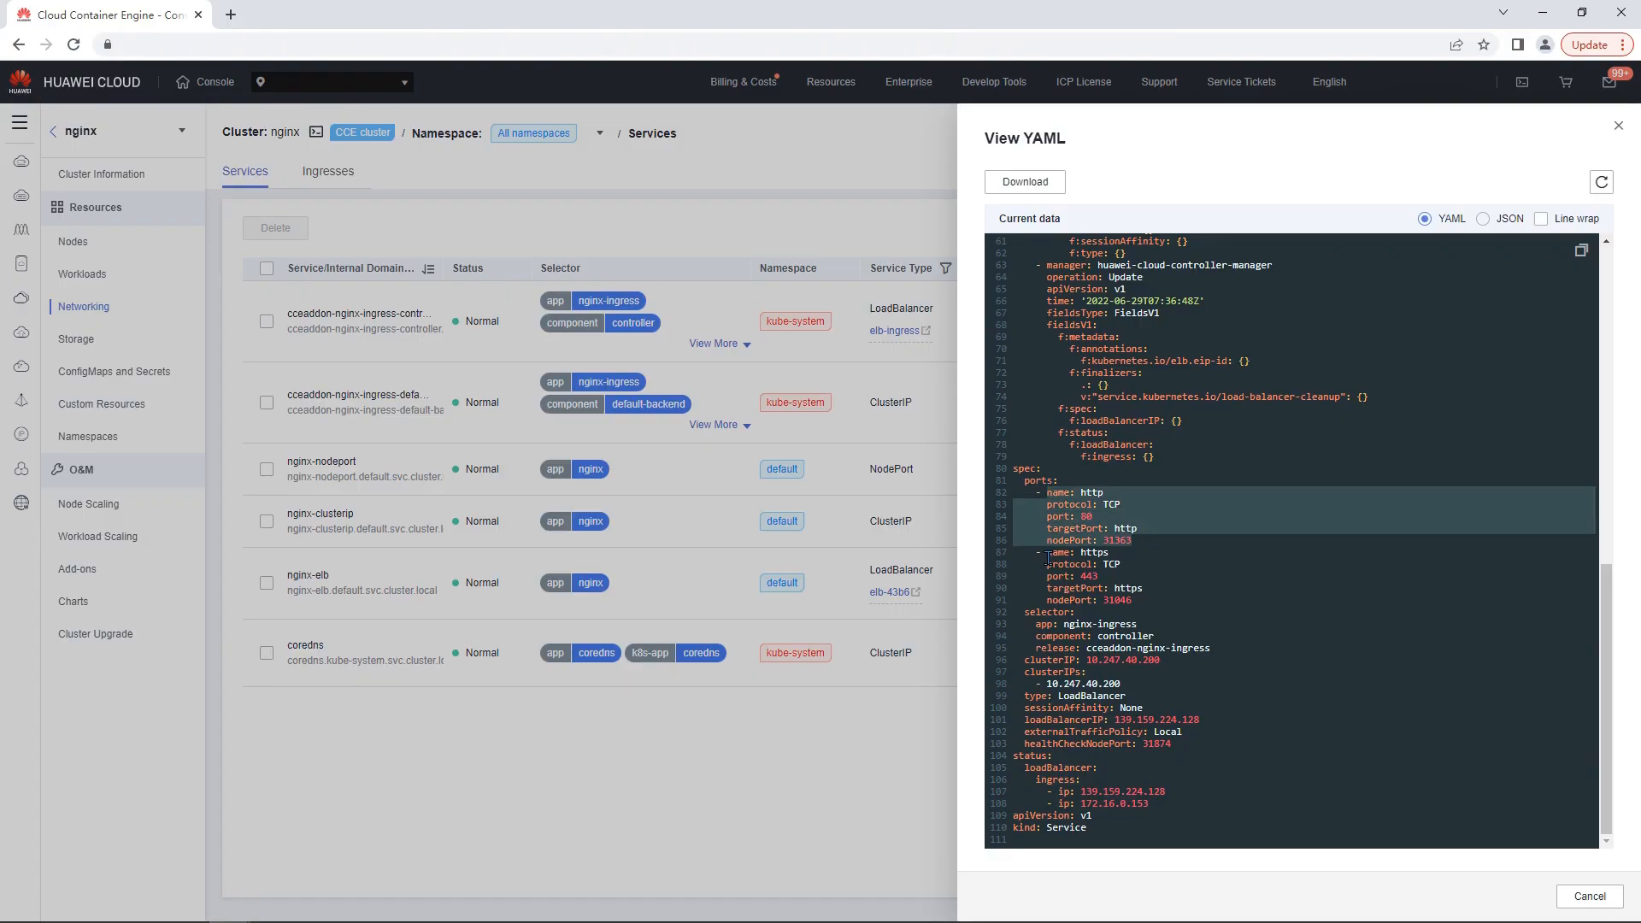
{"action": "left_click_drag", "start_coordinate": [1048, 555], "coordinate": [1143, 596]}
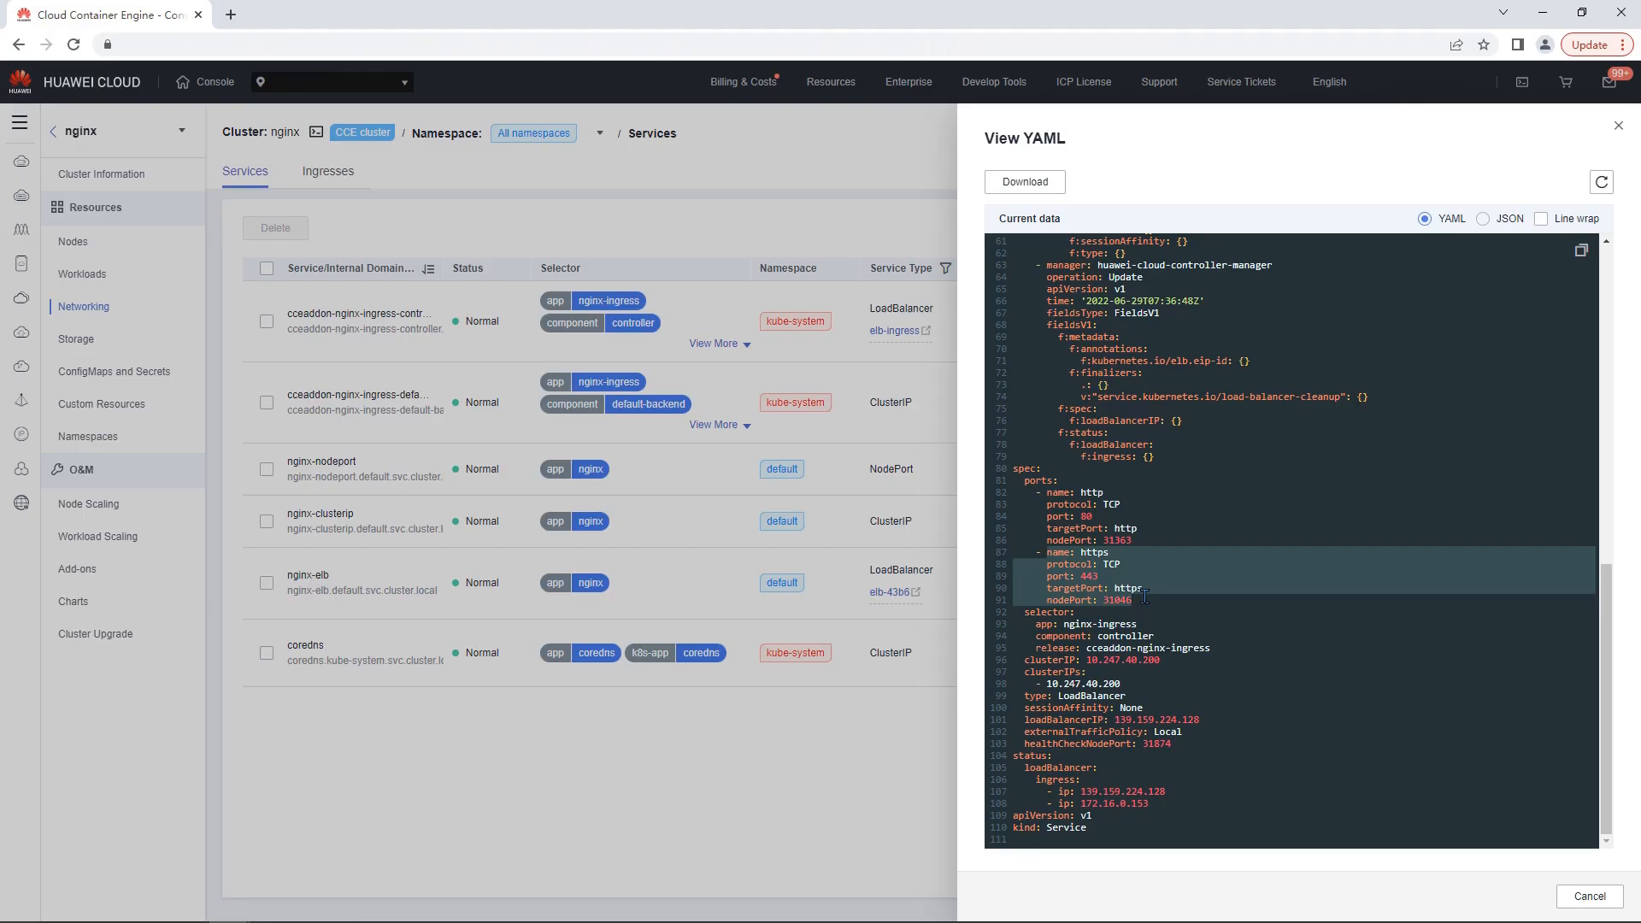
{"action": "left_click", "coordinate": [1147, 597]}
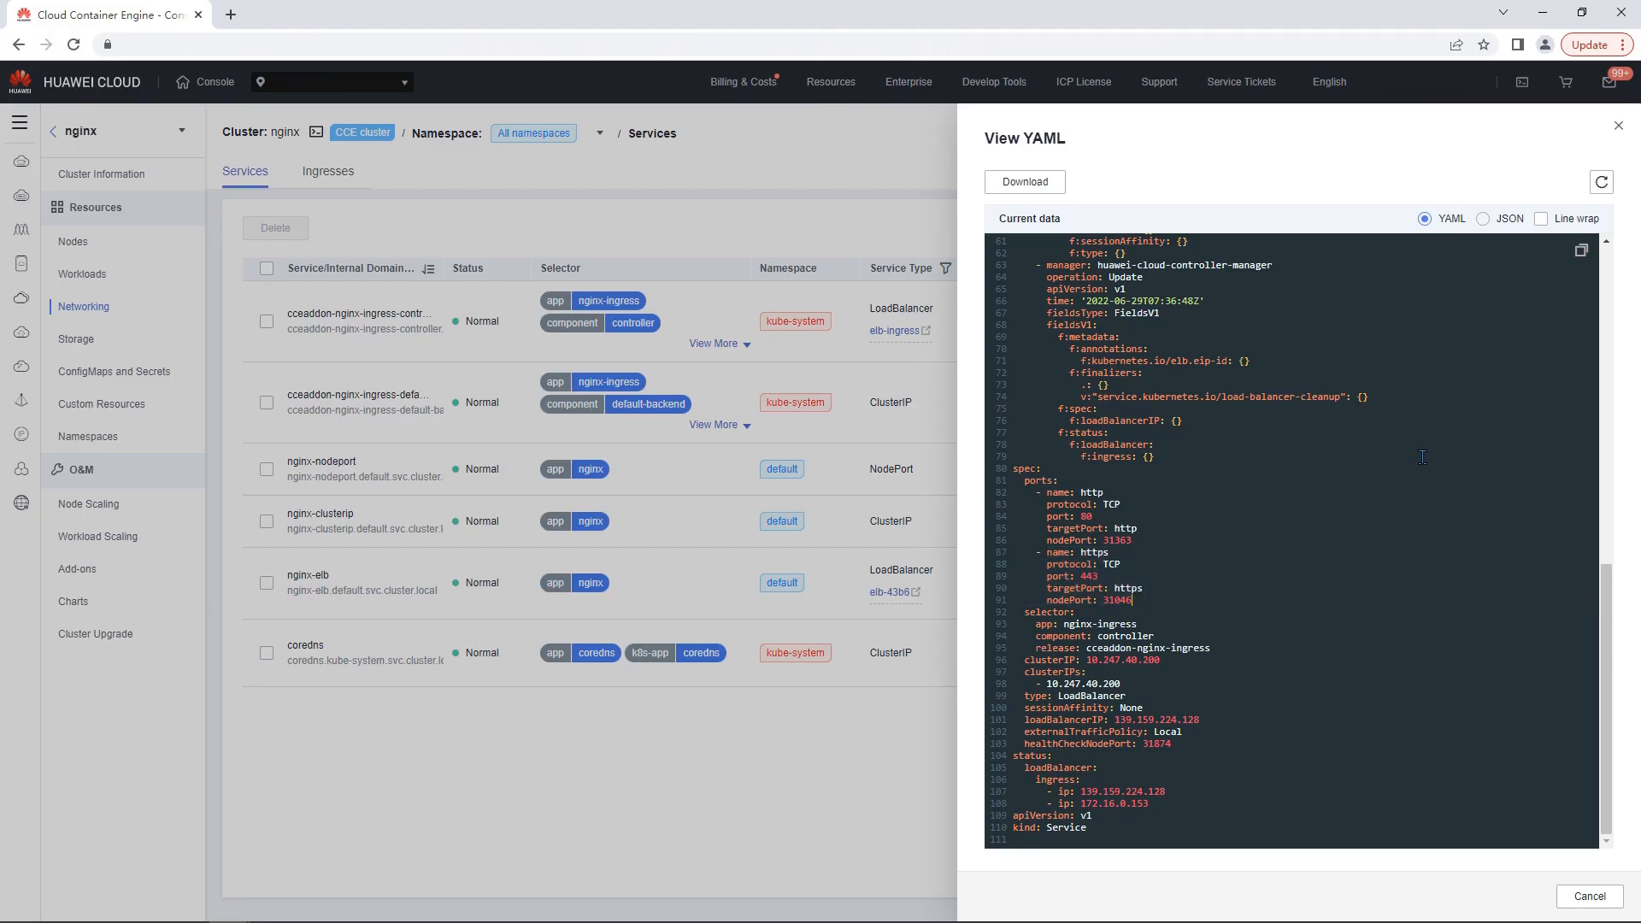
{"action": "left_click", "coordinate": [1619, 130]}
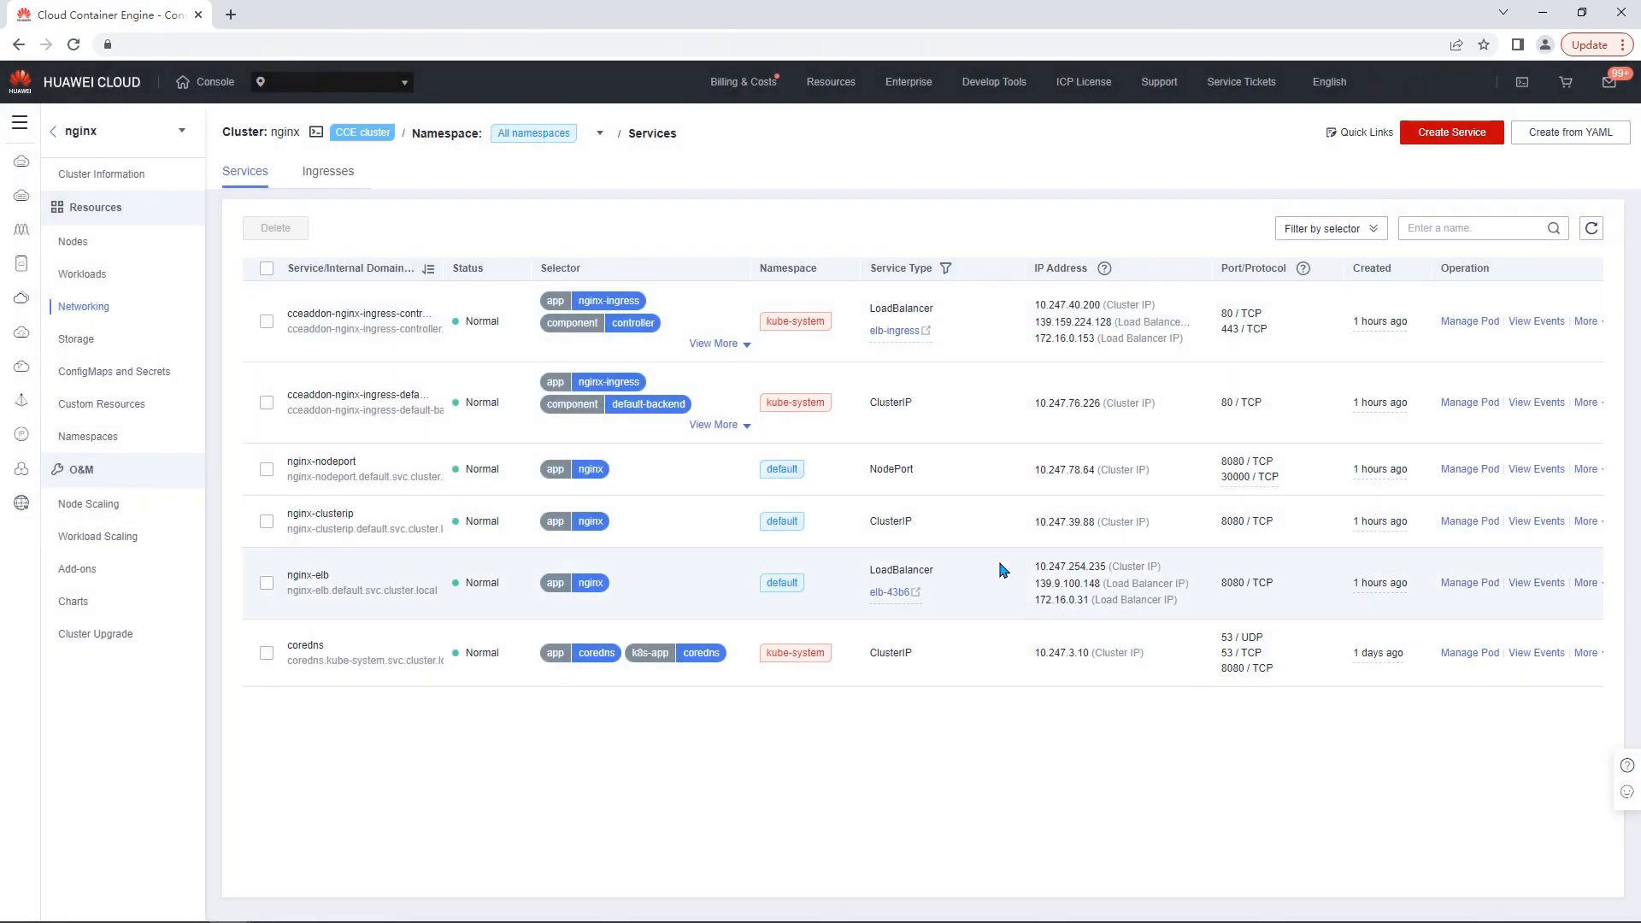
Switch to the terminal and list the kube-system pods with kubectl, noting the first cceaddon-nginx-ingress-controller pod
{"action": "left_click", "coordinate": [112, 275]}
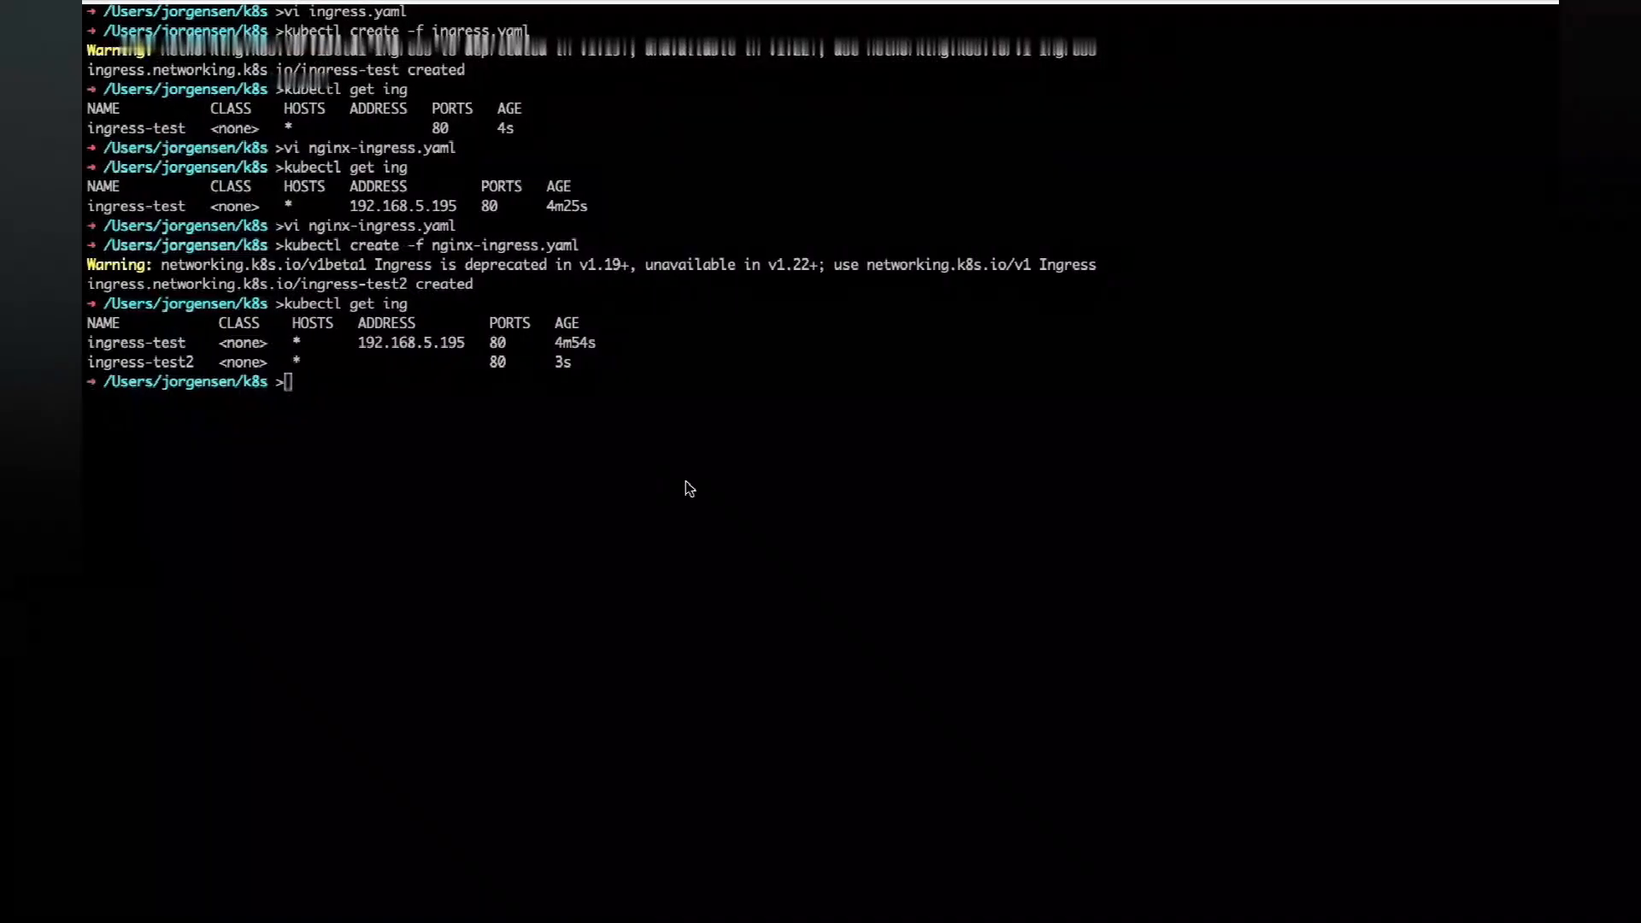
{"action": "type", "text": "kubeclt"}
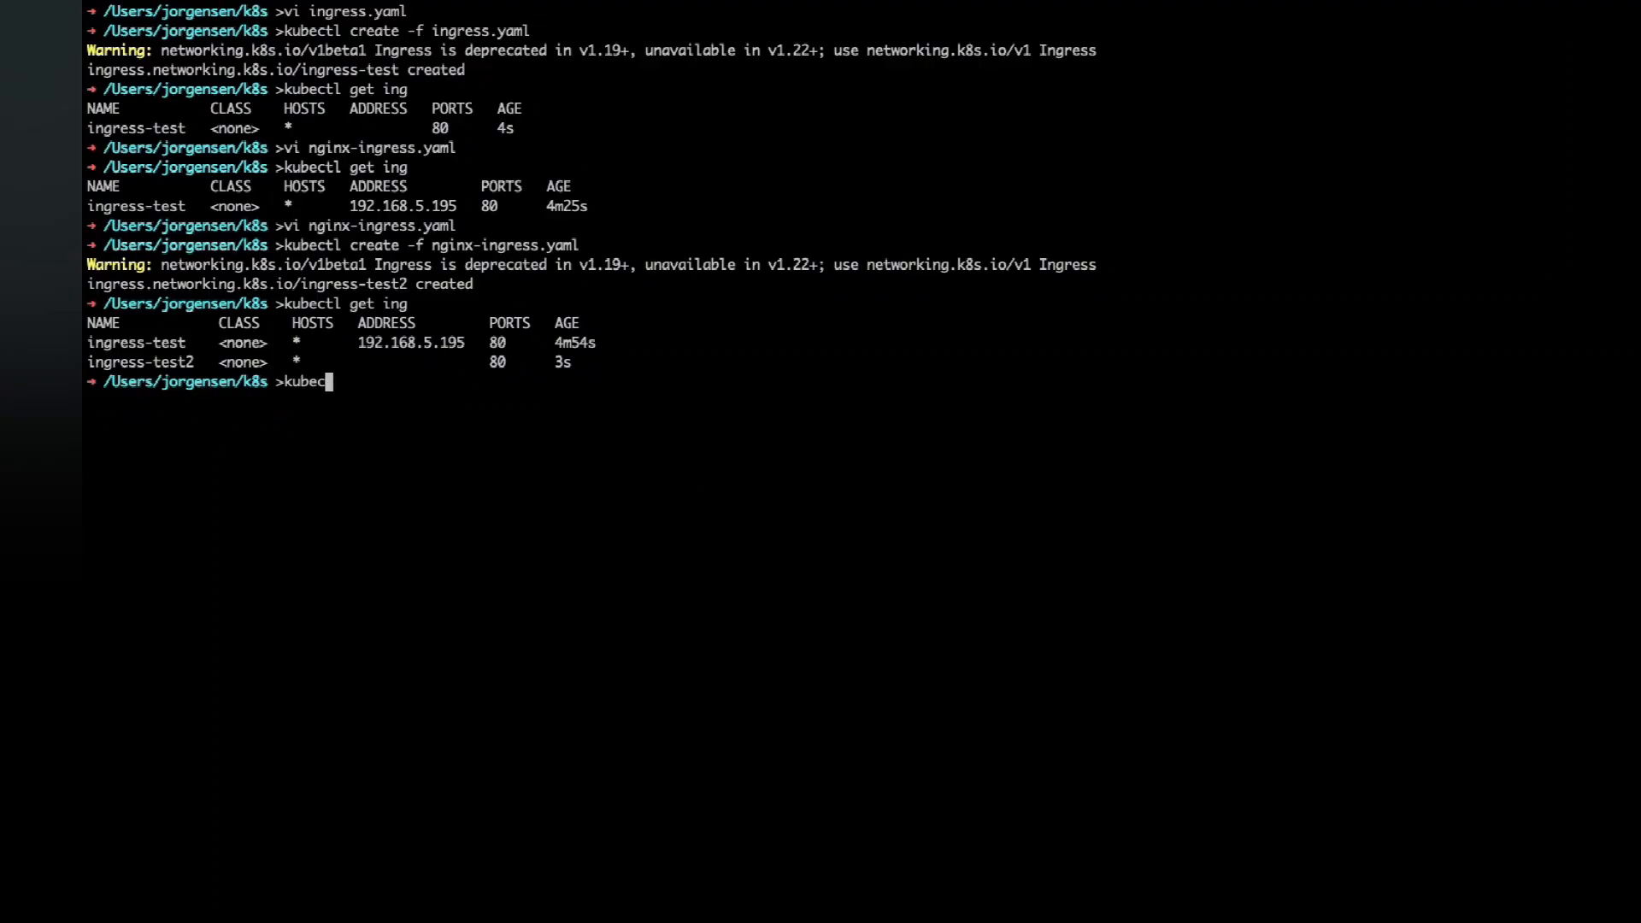
{"action": "key", "text": "BackSpace"}
{"action": "key", "text": "BackSpace"}
{"action": "type", "text": "tl get pod -n "}
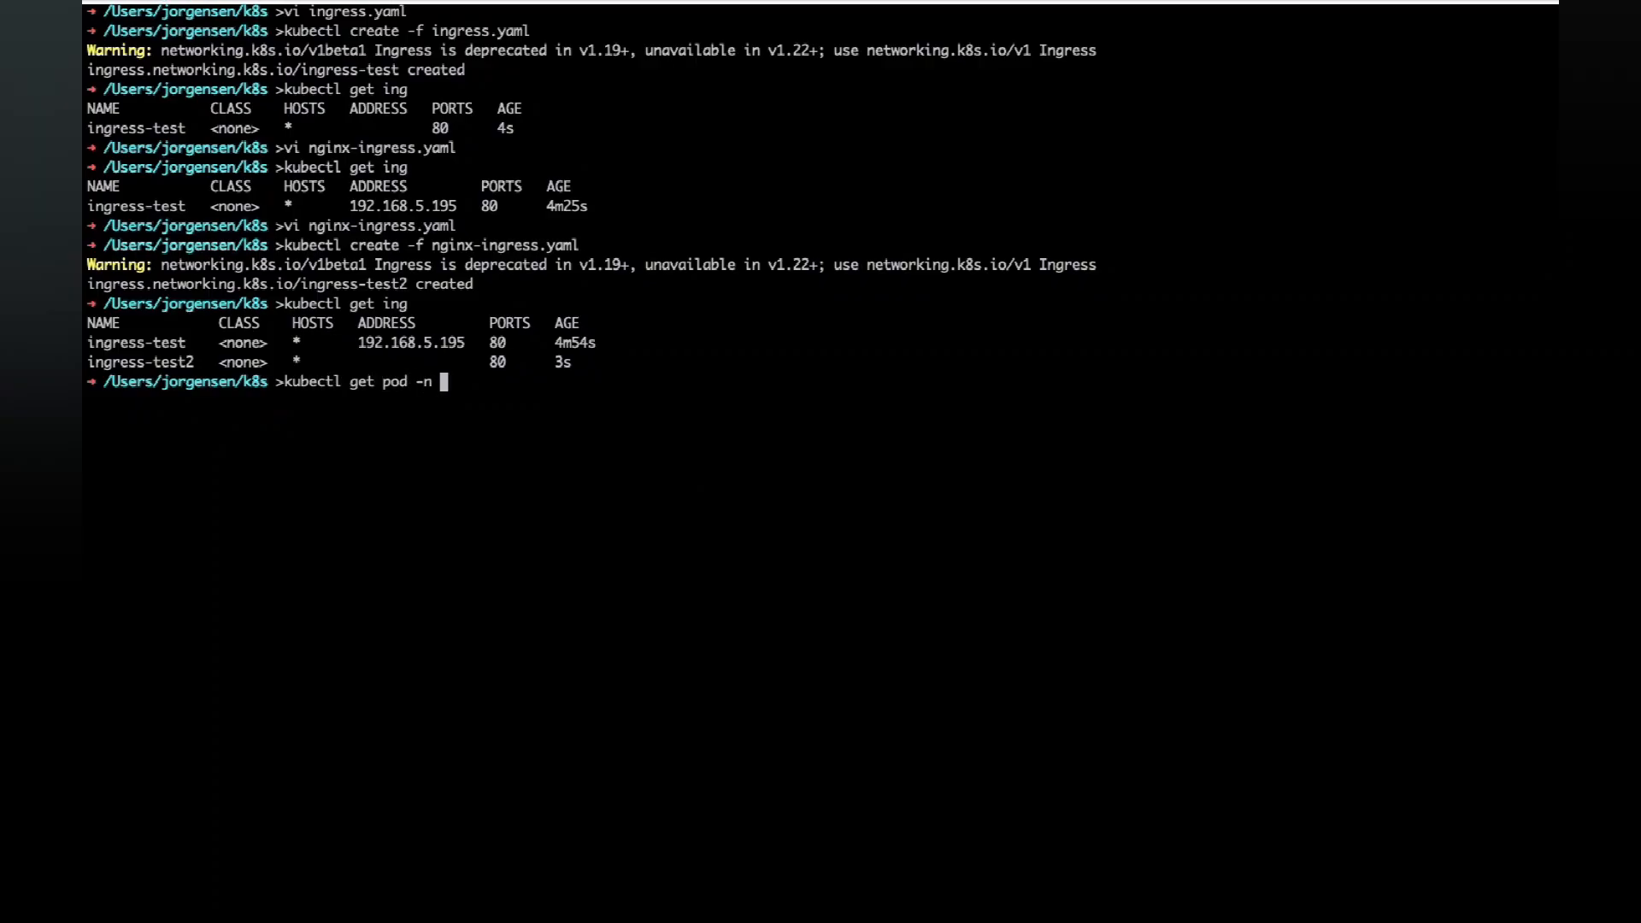
{"action": "type", "text": "kube-s"}
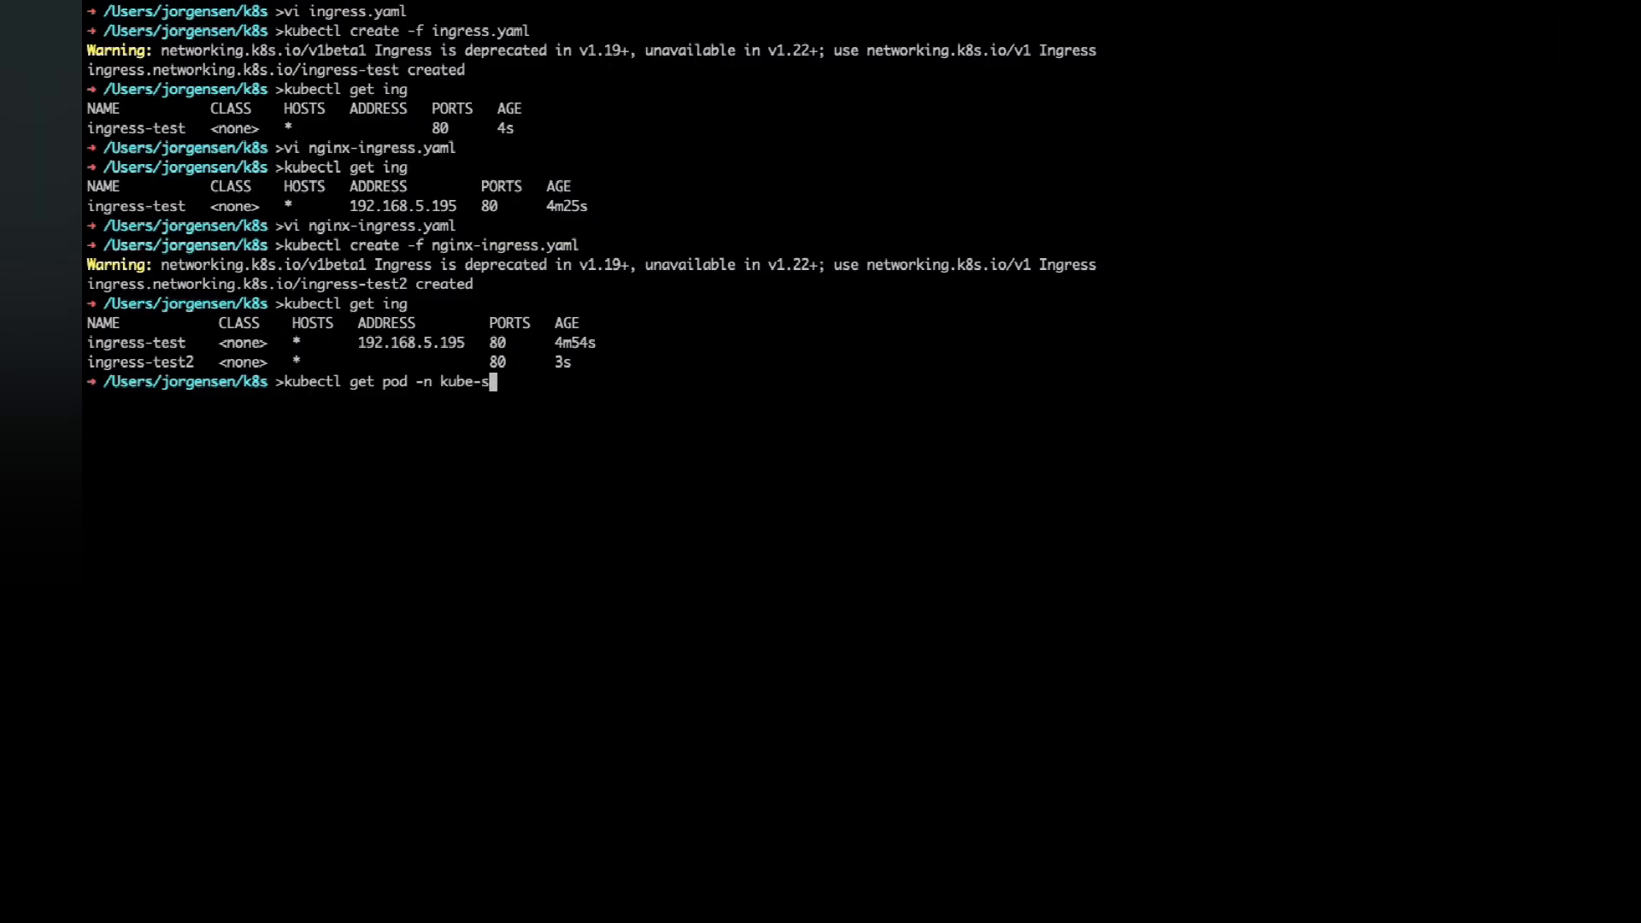
{"action": "type", "text": "ystem"}
{"action": "key", "text": "Return"}
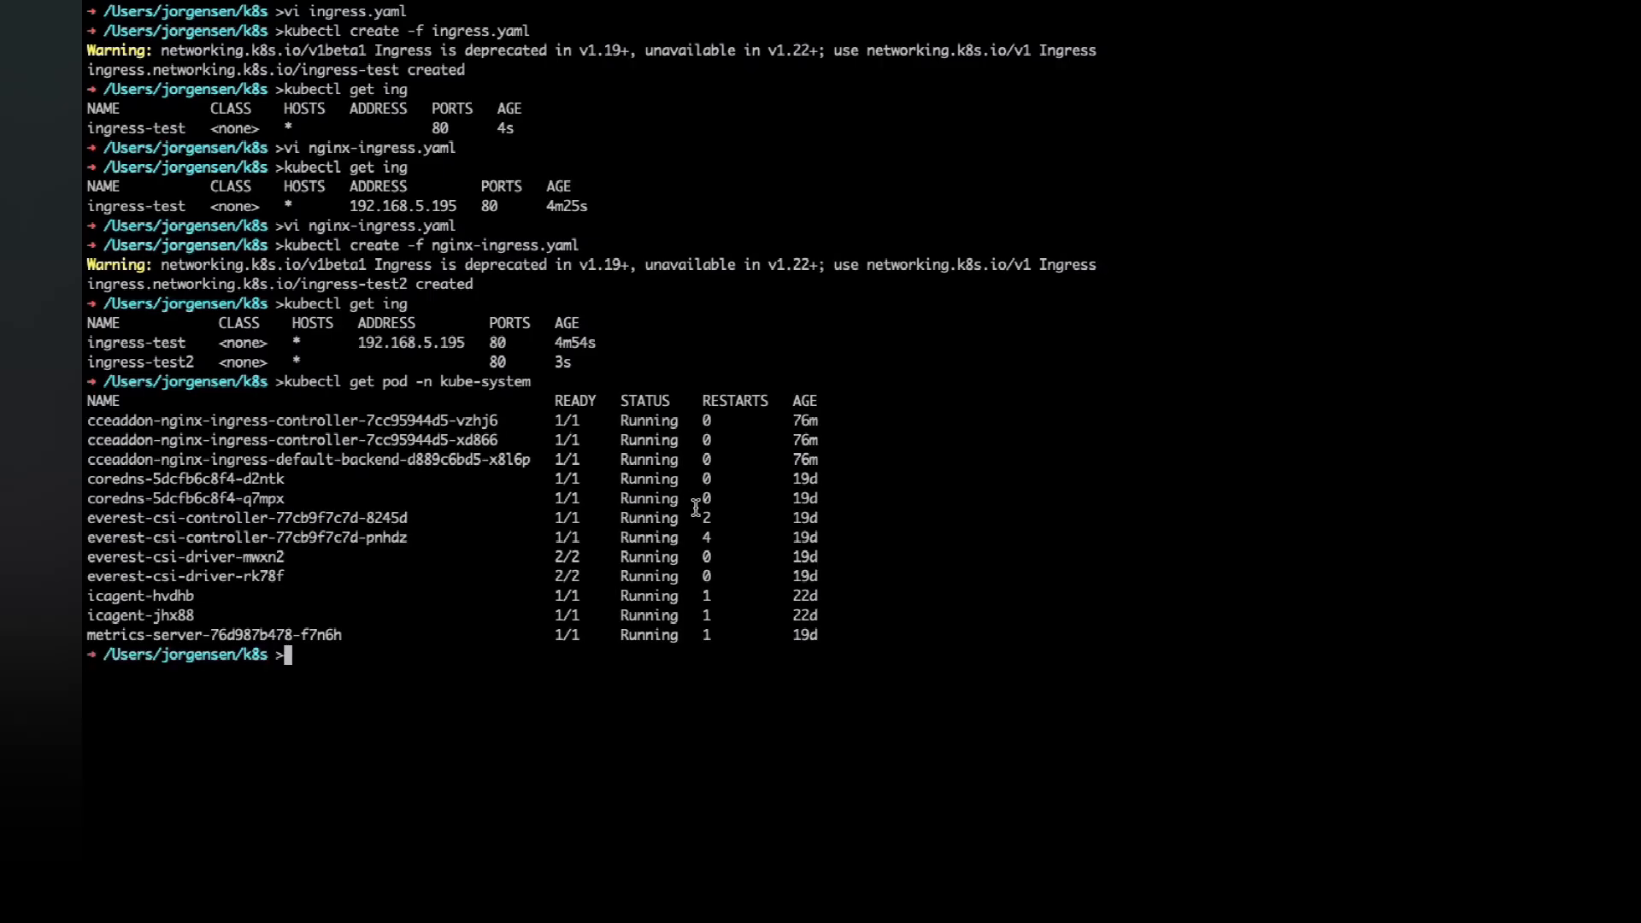
{"action": "double_click", "coordinate": [334, 421]}
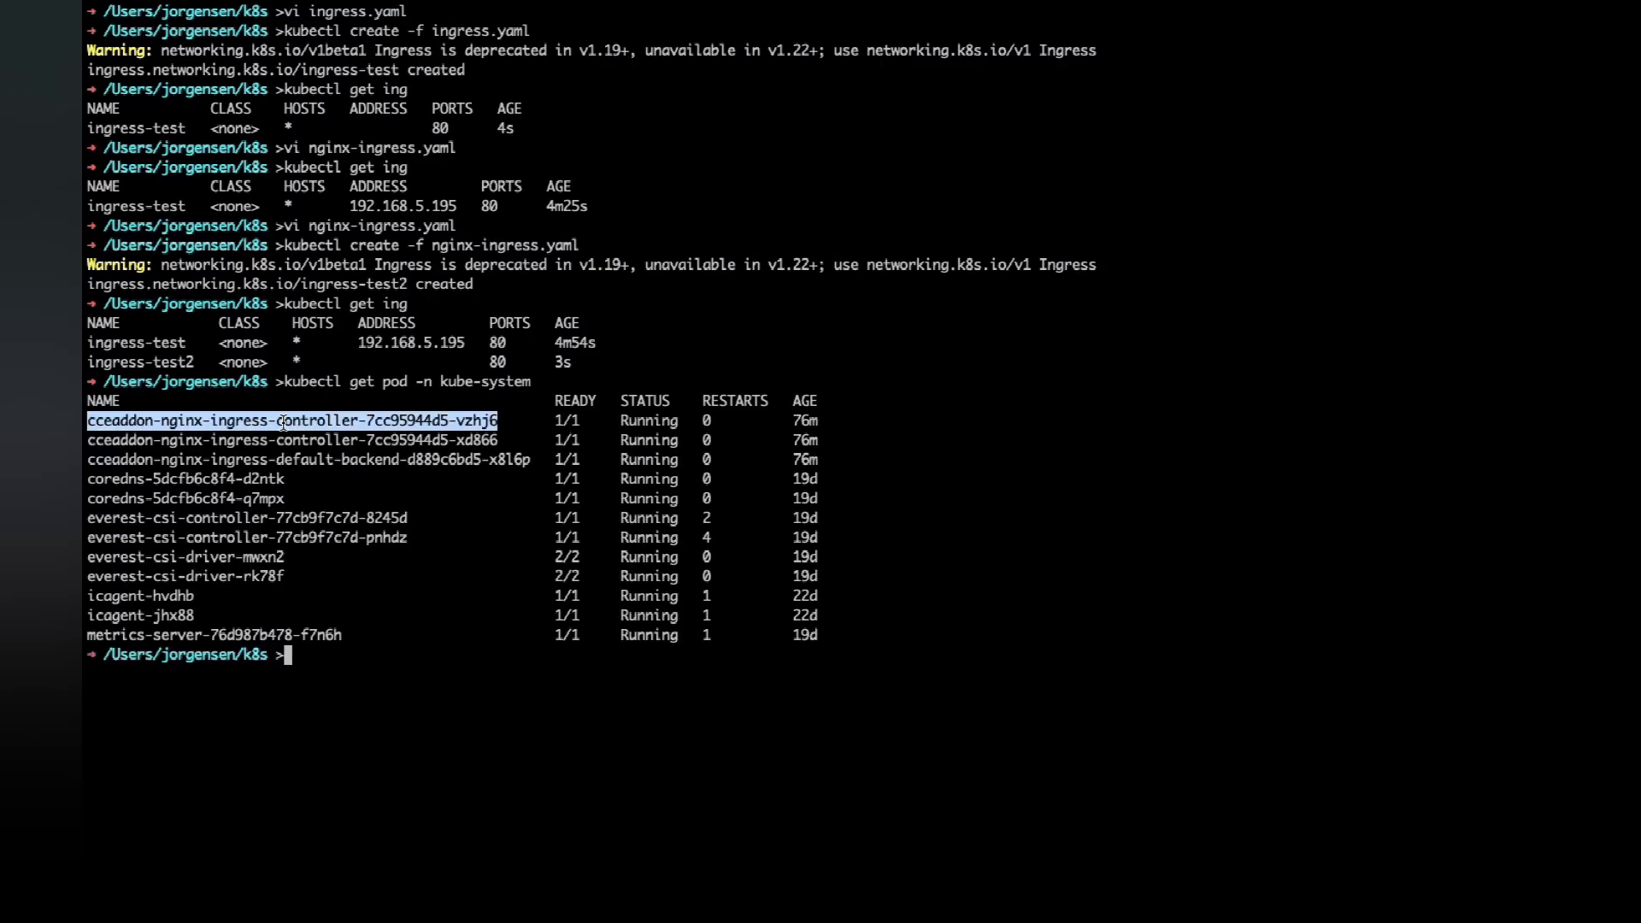
{"action": "left_click", "coordinate": [438, 648]}
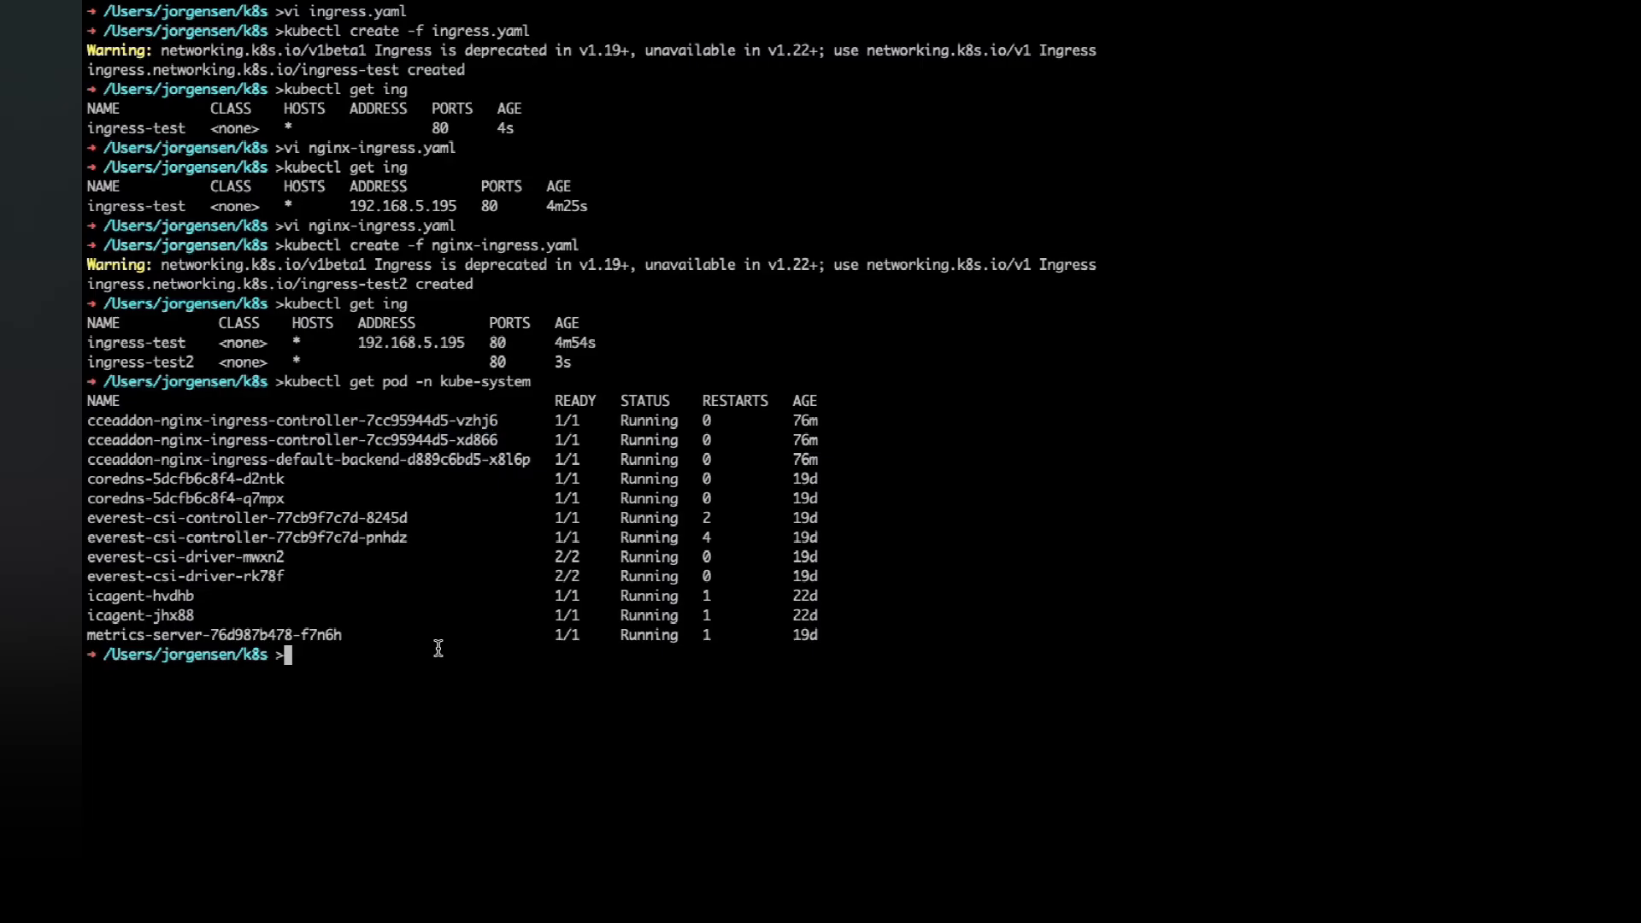
Open an interactive /bin/sh shell in pod cceaddon-nginx-ingress-controller-7cc95944d5-vzhj6 in the kube-system namespace using kubectl exec
{"action": "type", "text": "kubectl exec -it"}
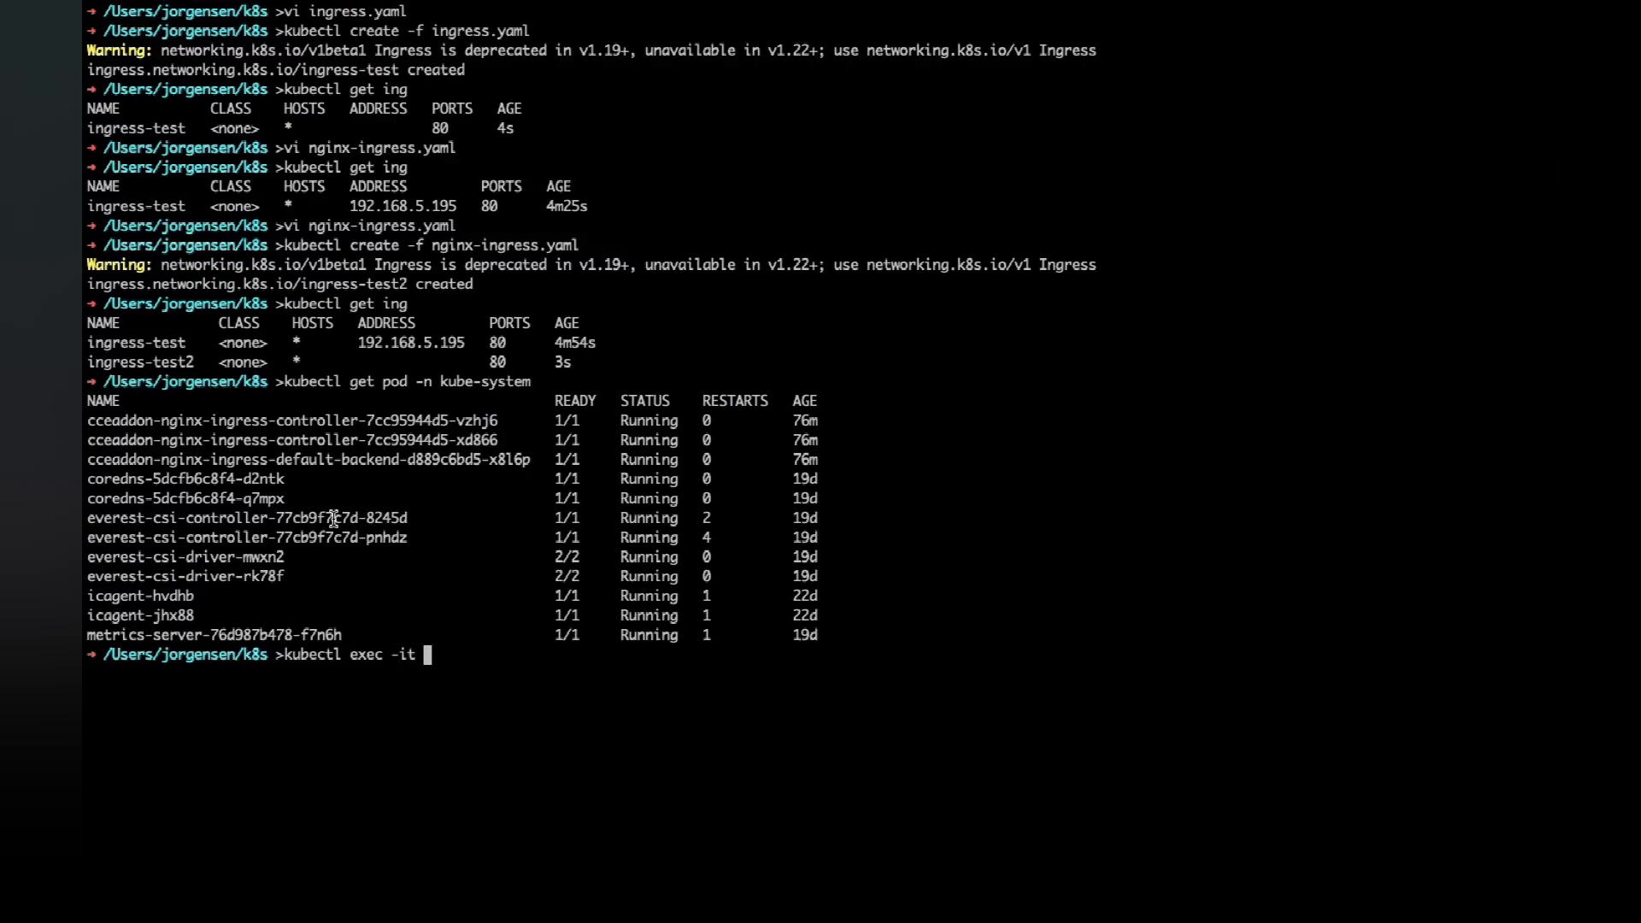
{"action": "double_click", "coordinate": [370, 420]}
{"action": "key", "text": "super+c"}
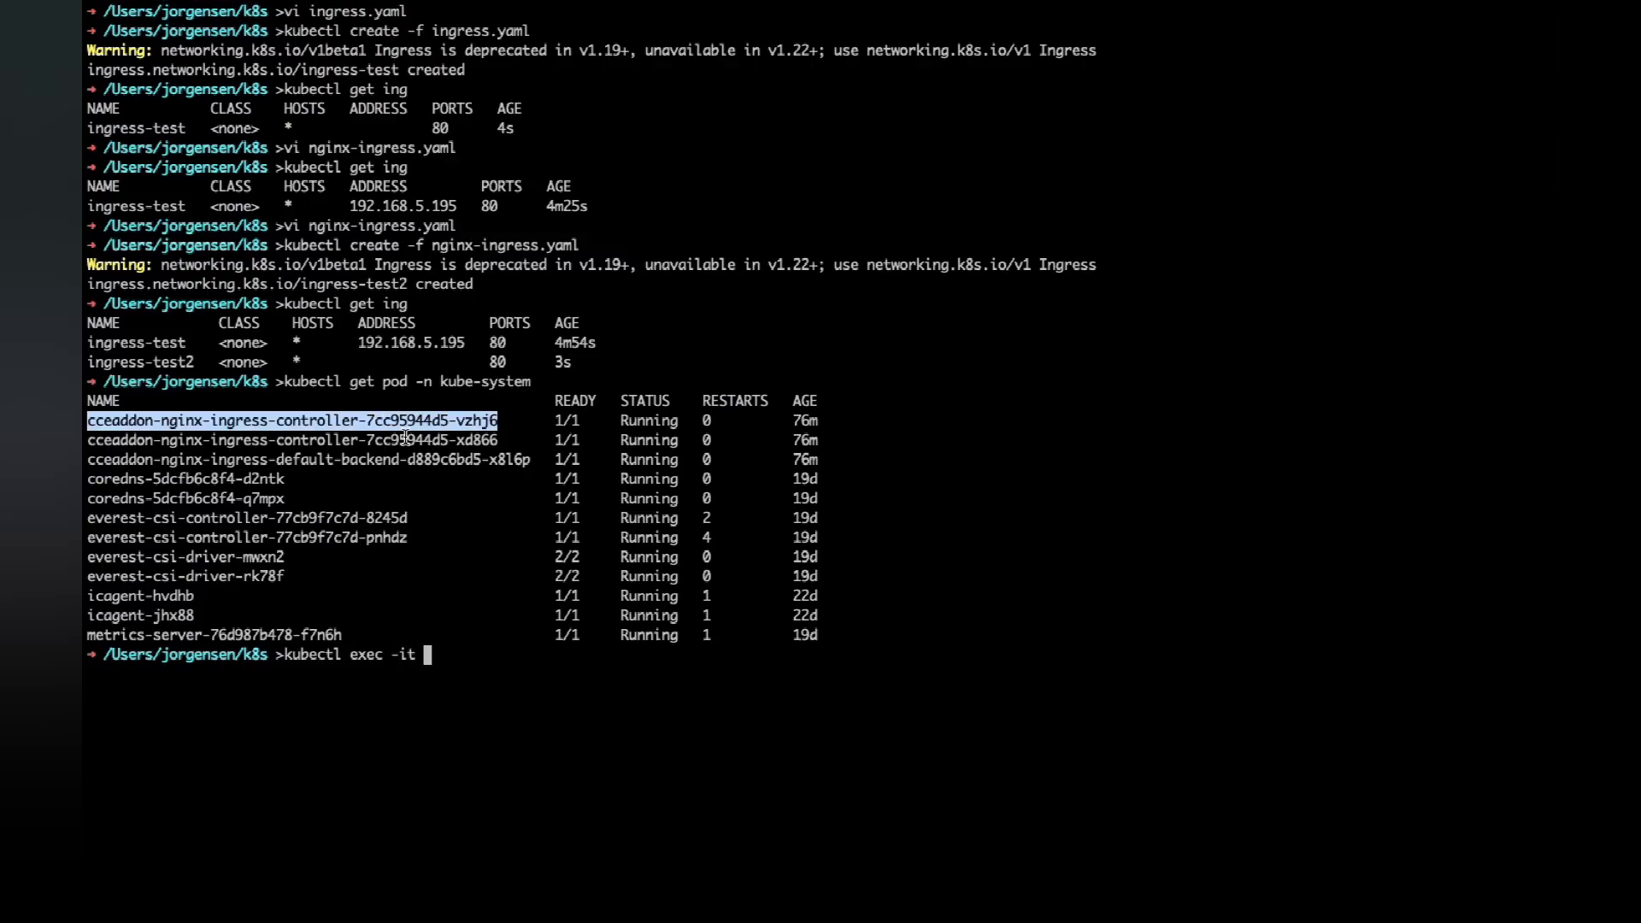
{"action": "left_click", "coordinate": [500, 647]}
{"action": "key", "text": "super+v"}
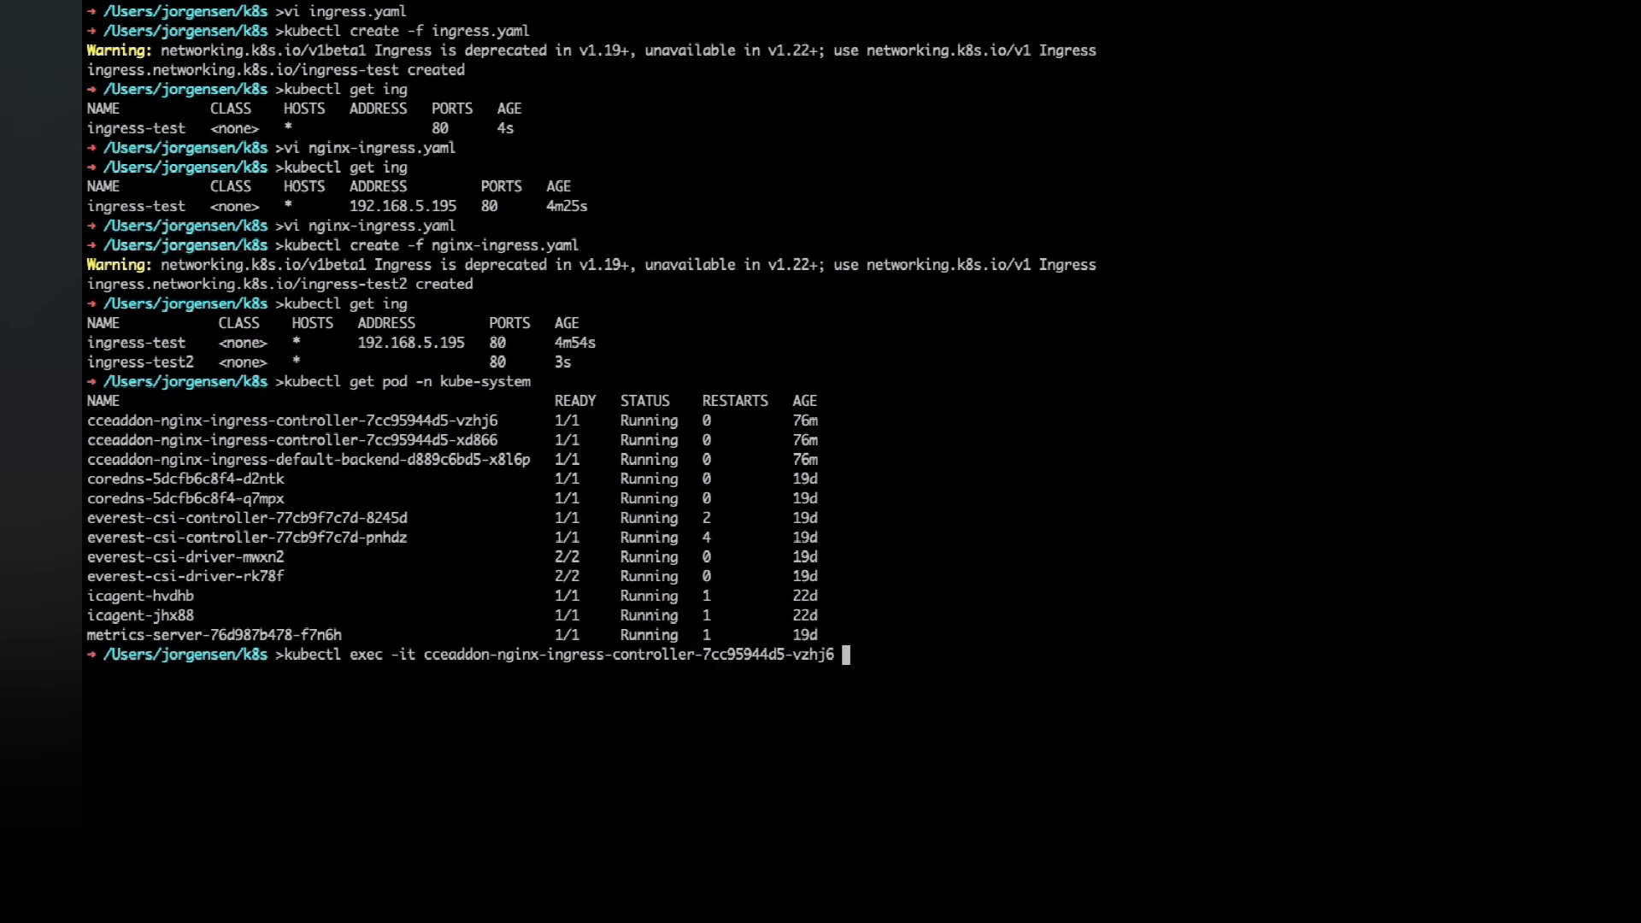
{"action": "type", "text": "-n kube-system -- /bin/sh"}
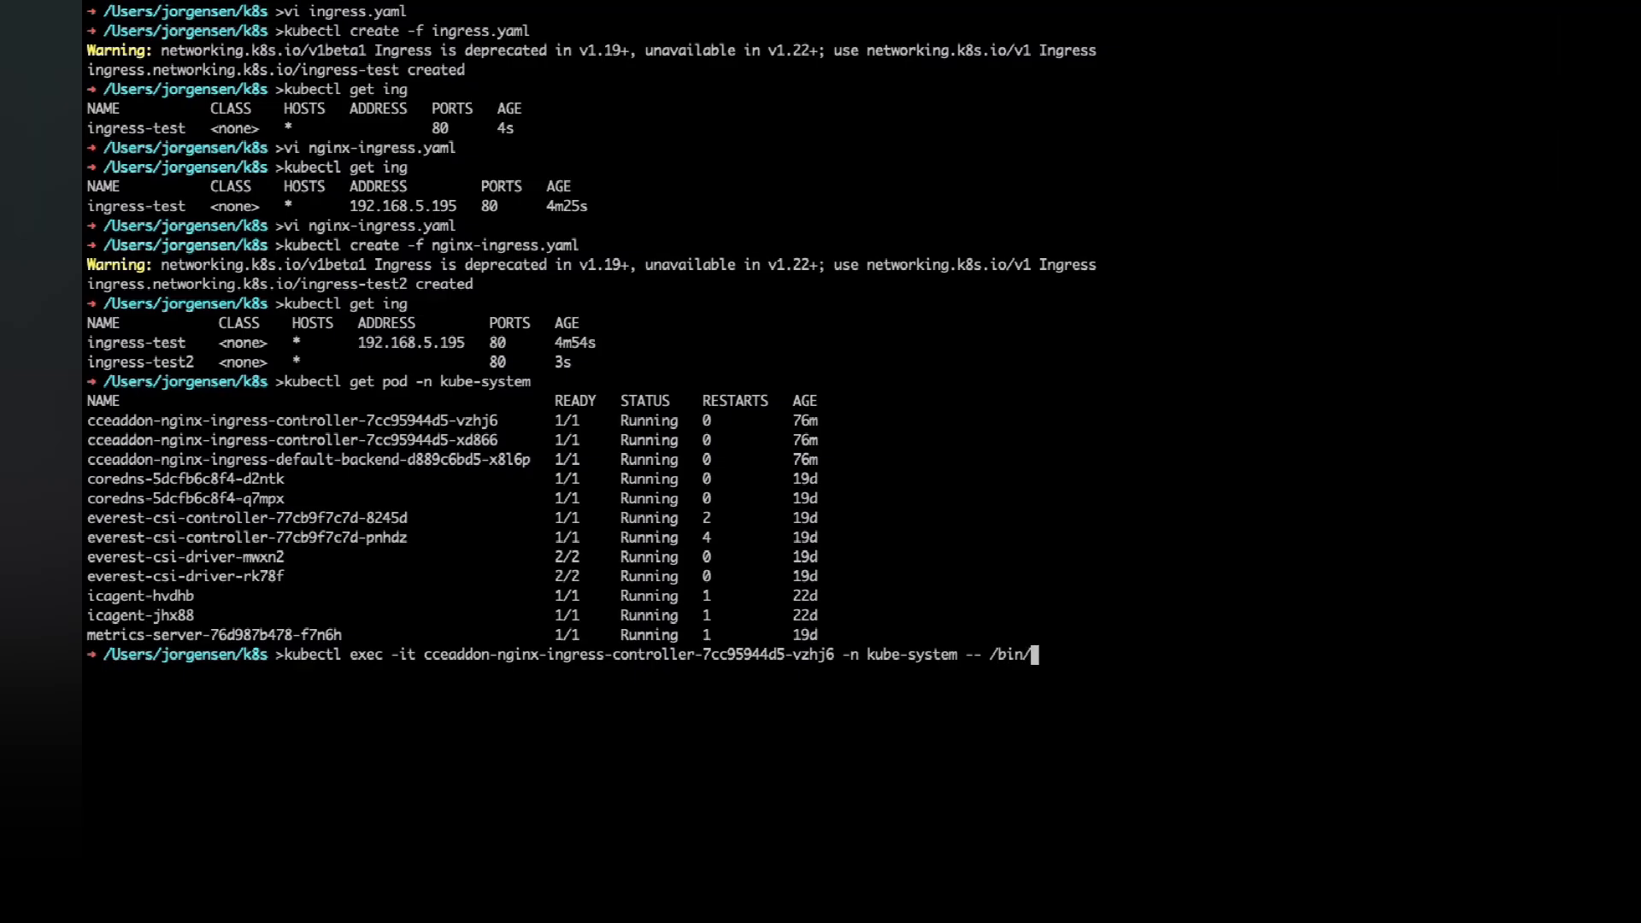
{"action": "key", "text": "Return"}
List the files in the pod's /etc/nginx directory and locate nginx.conf
{"action": "type", "text": "ls"}
{"action": "key", "text": "Return"}
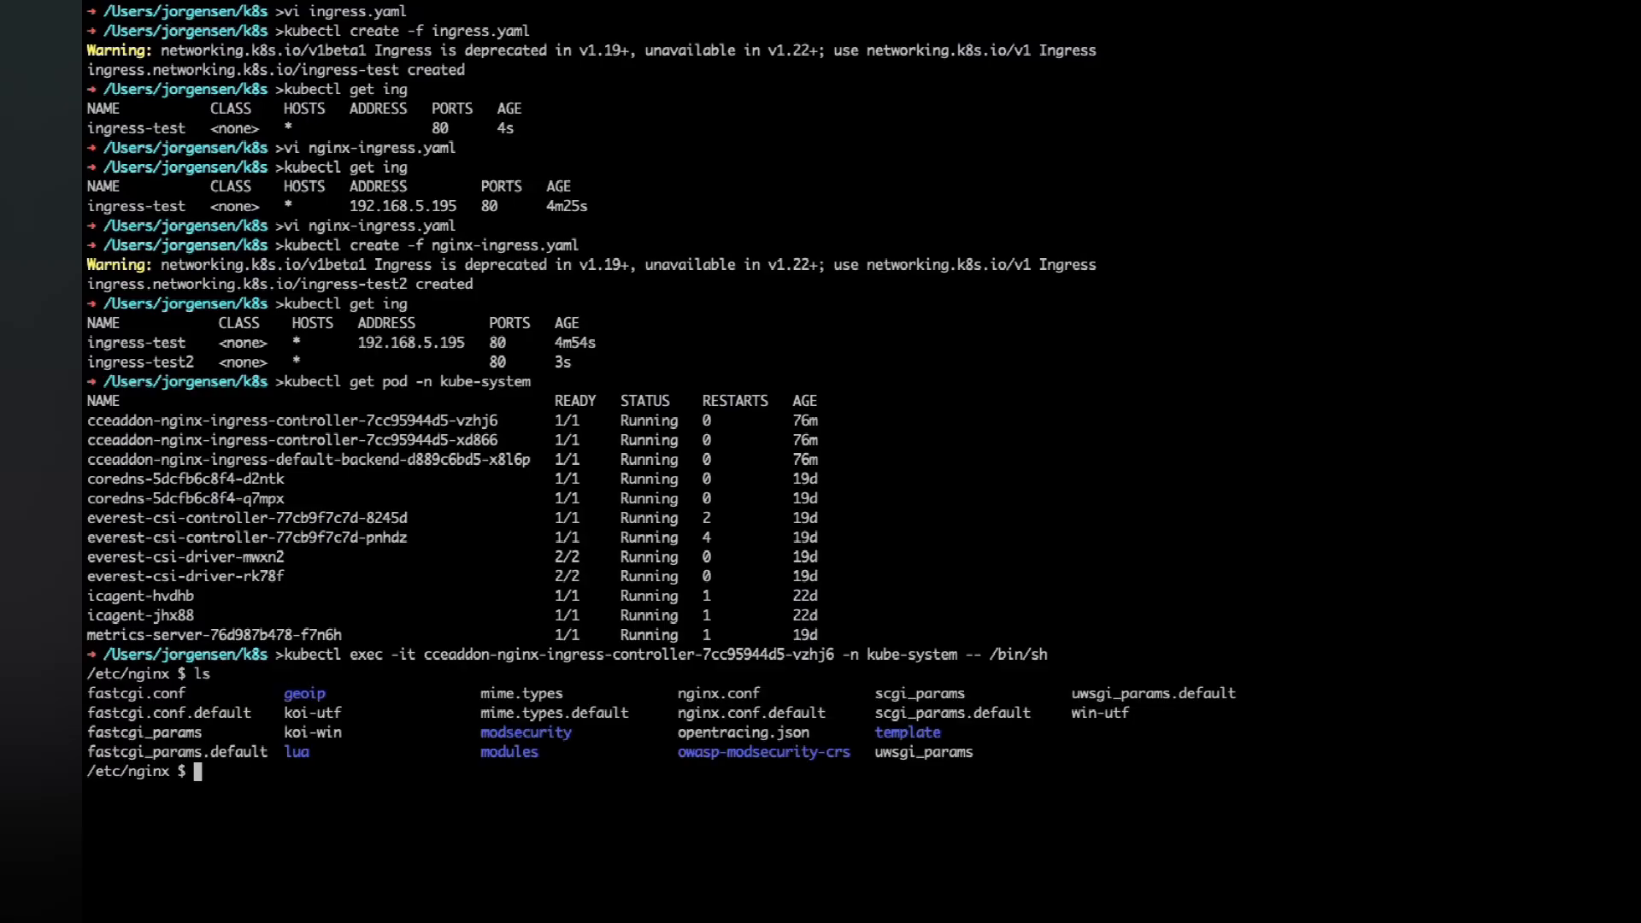
{"action": "double_click", "coordinate": [708, 694]}
{"action": "left_click", "coordinate": [602, 797]}
Print nginx.conf with cat and find the location / block belonging to ingress-test2
{"action": "type", "text": "cat nginx.conf"}
{"action": "key", "text": "Return"}
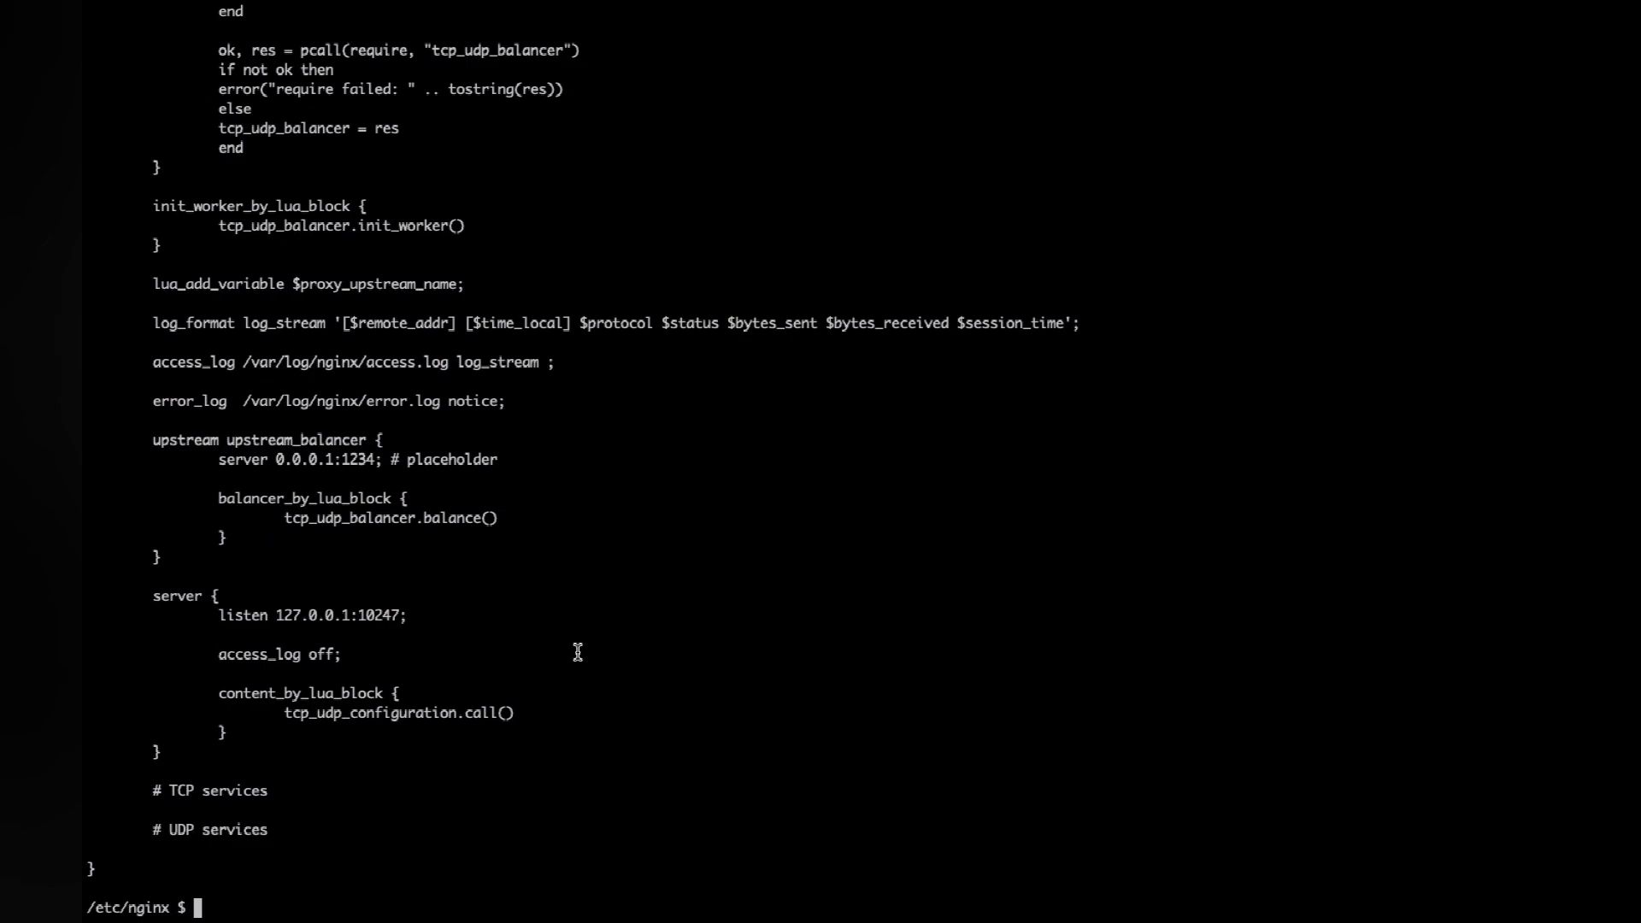
{"action": "scroll", "coordinate": [540, 659], "scroll_direction": "up", "scroll_amount": 3}
{"action": "scroll", "coordinate": [540, 659], "scroll_direction": "up", "scroll_amount": 15}
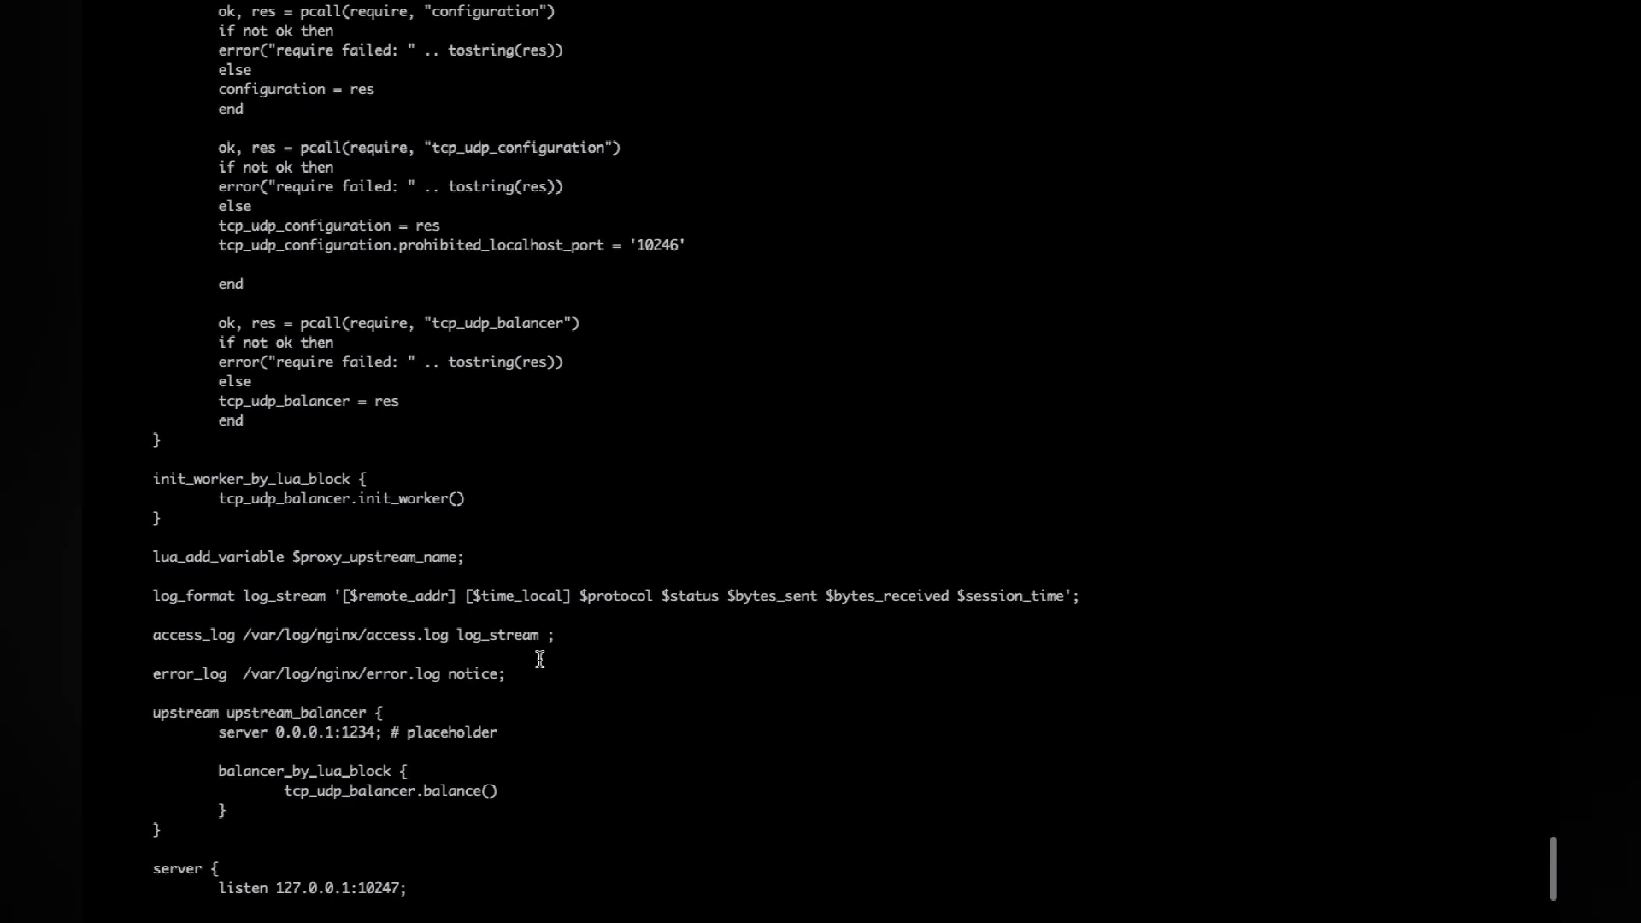
{"action": "scroll", "coordinate": [541, 658], "scroll_direction": "up", "scroll_amount": 20}
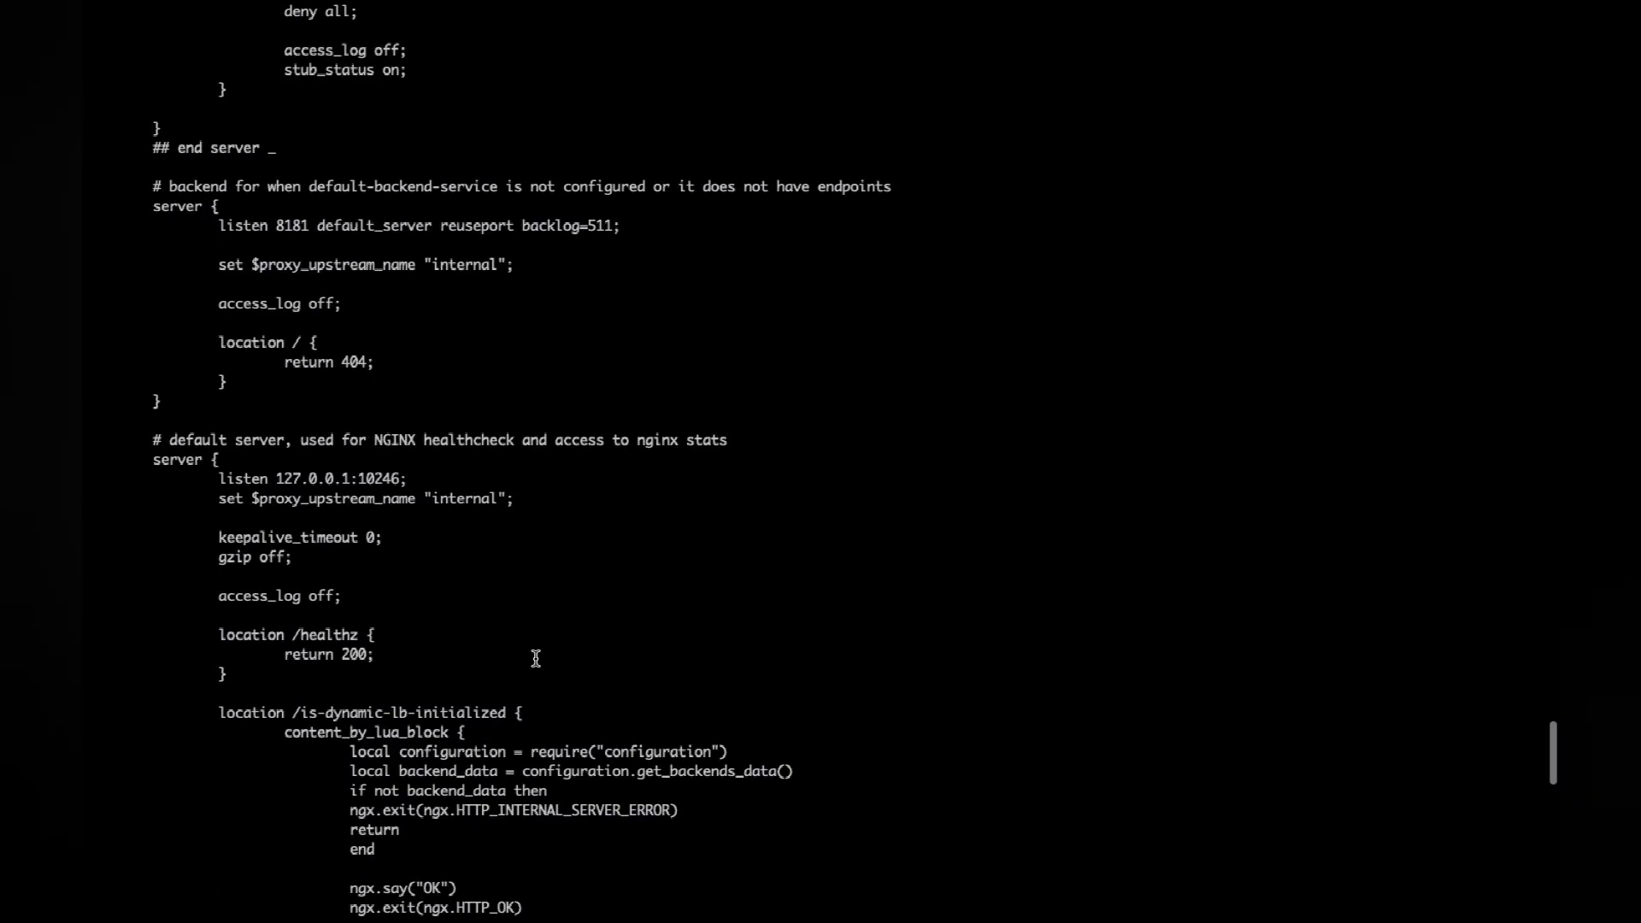
{"action": "scroll", "coordinate": [490, 646], "scroll_direction": "up", "scroll_amount": 20}
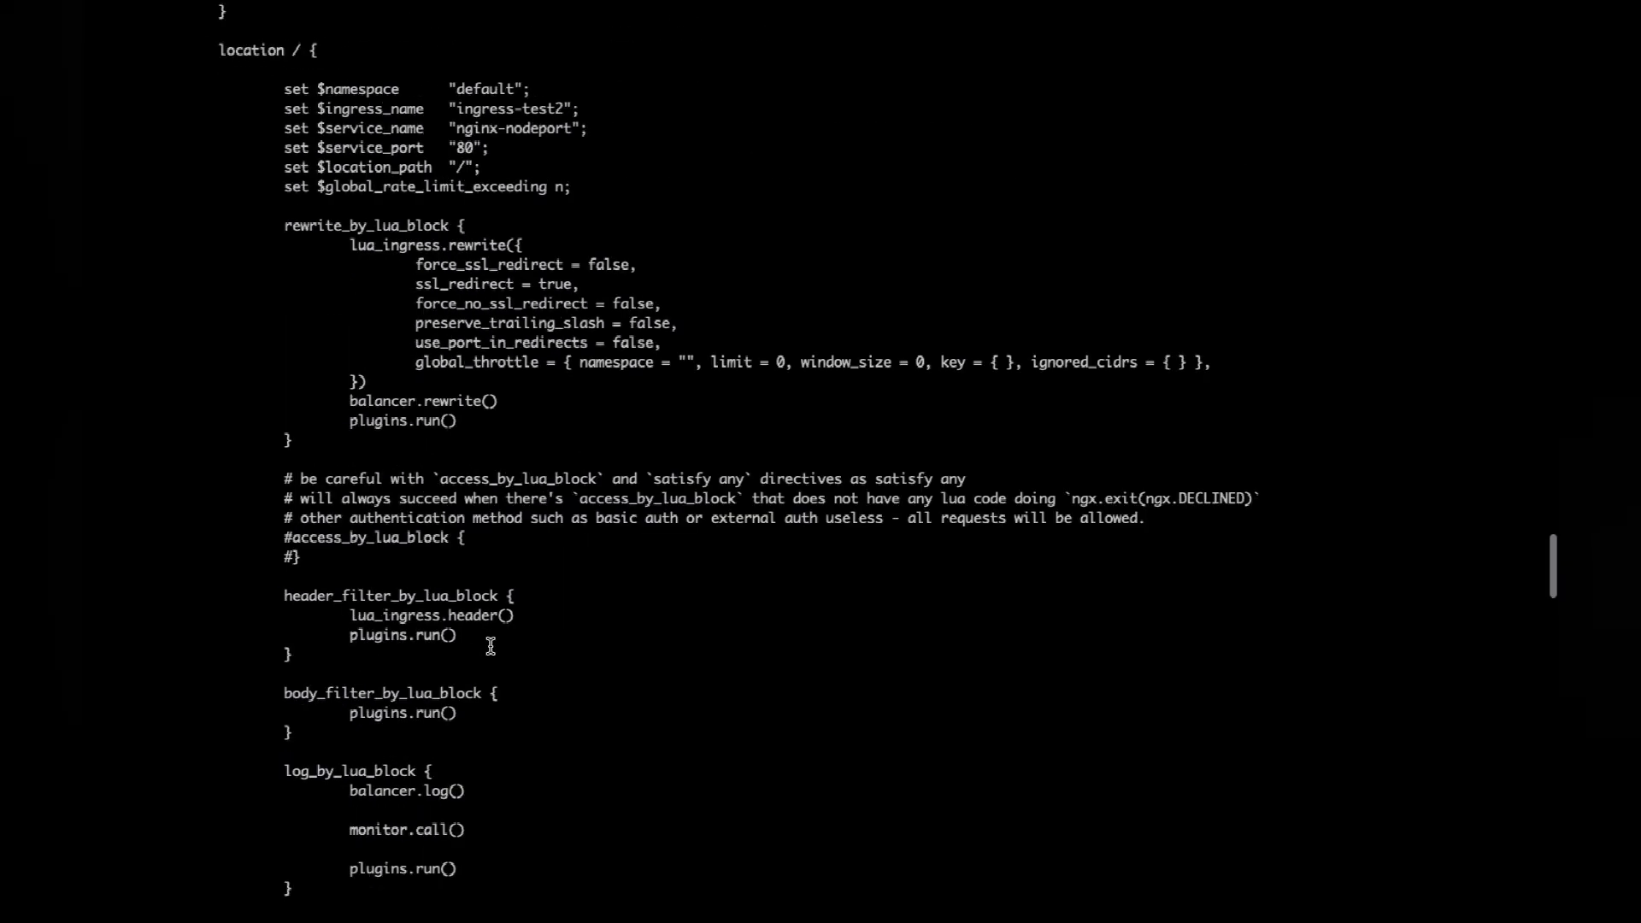
Review nginx.conf from its beginning through the global http settings and upstream_balancer block to the default server's location / block
{"action": "scroll", "coordinate": [491, 646], "scroll_direction": "up", "scroll_amount": 20}
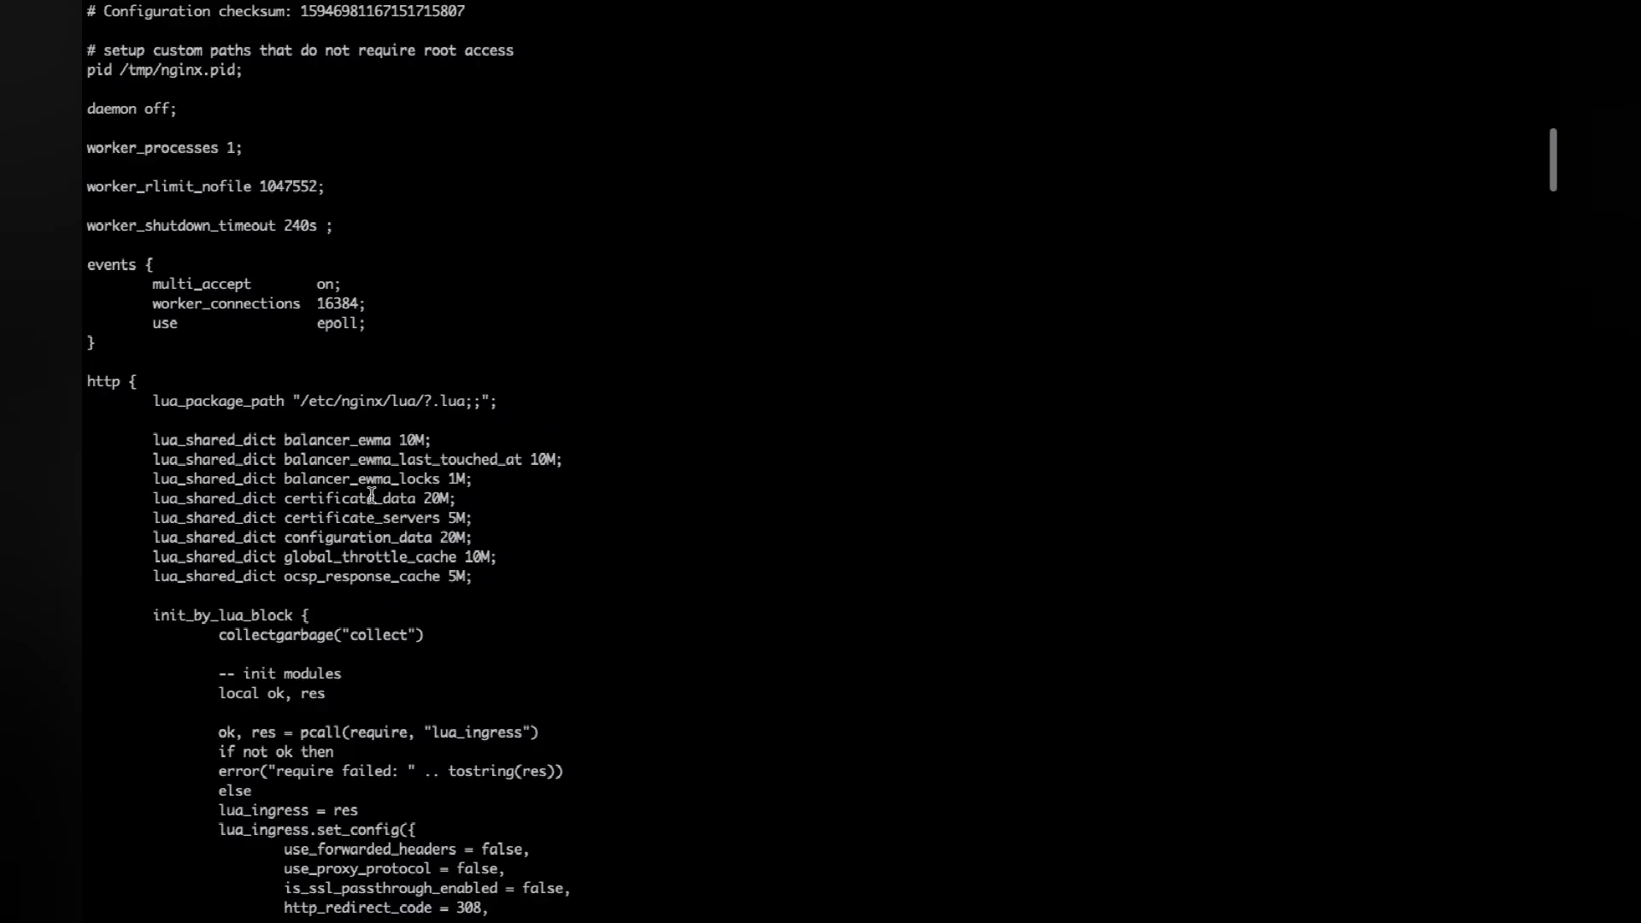
{"action": "scroll", "coordinate": [372, 499], "scroll_direction": "down", "scroll_amount": 15}
{"action": "scroll", "coordinate": [372, 498], "scroll_direction": "down", "scroll_amount": 15}
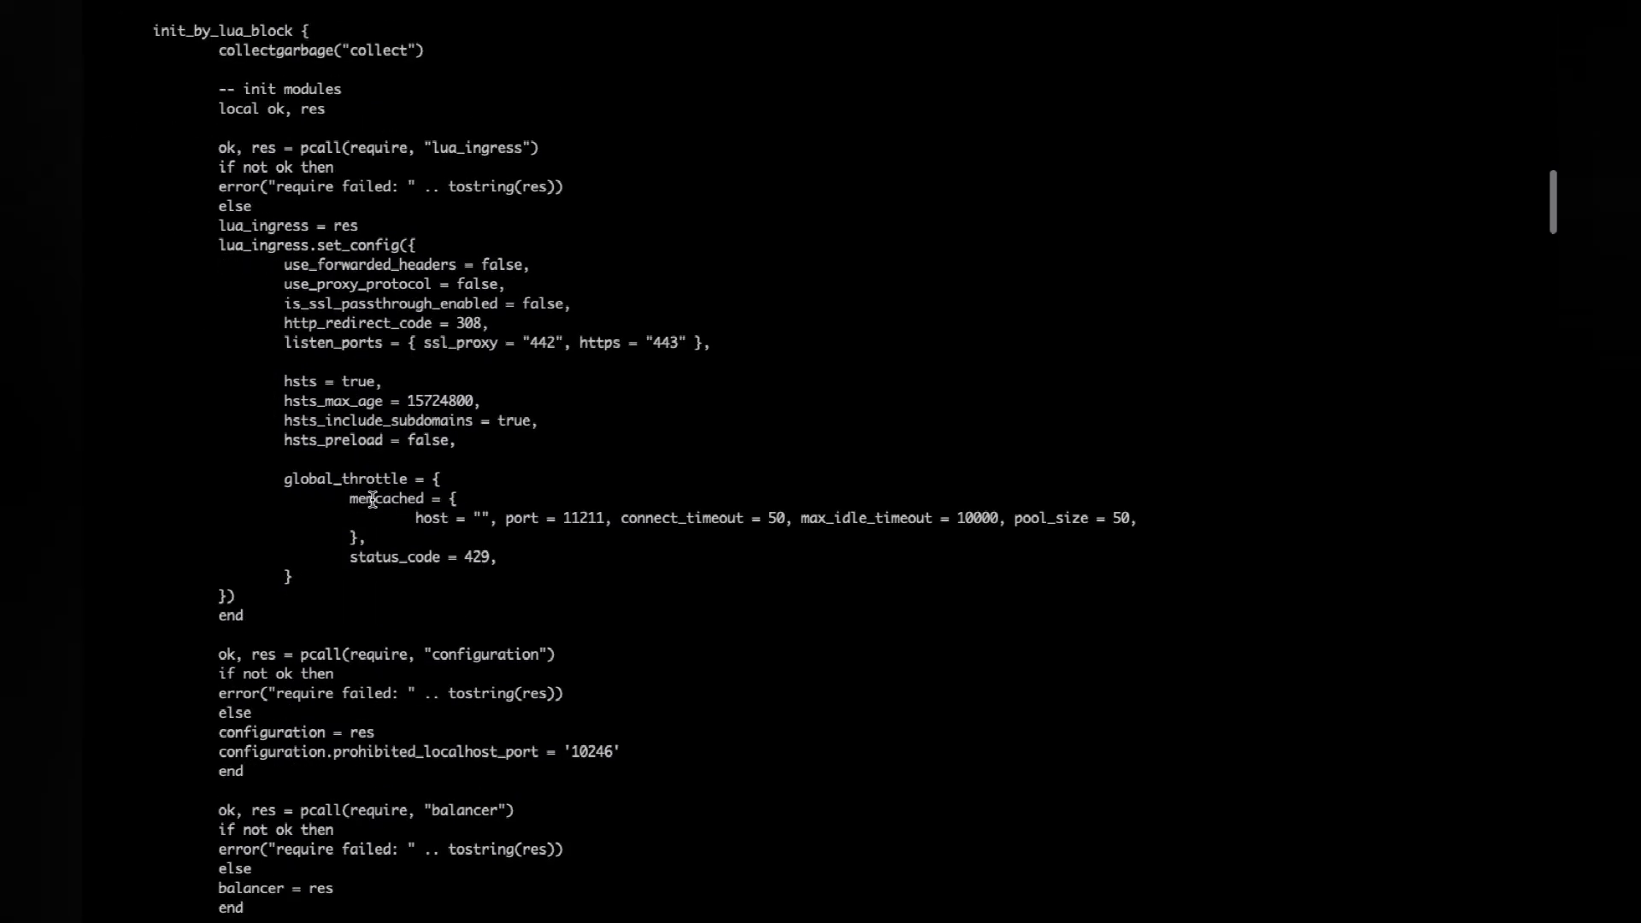
{"action": "scroll", "coordinate": [373, 498], "scroll_direction": "down", "scroll_amount": 8}
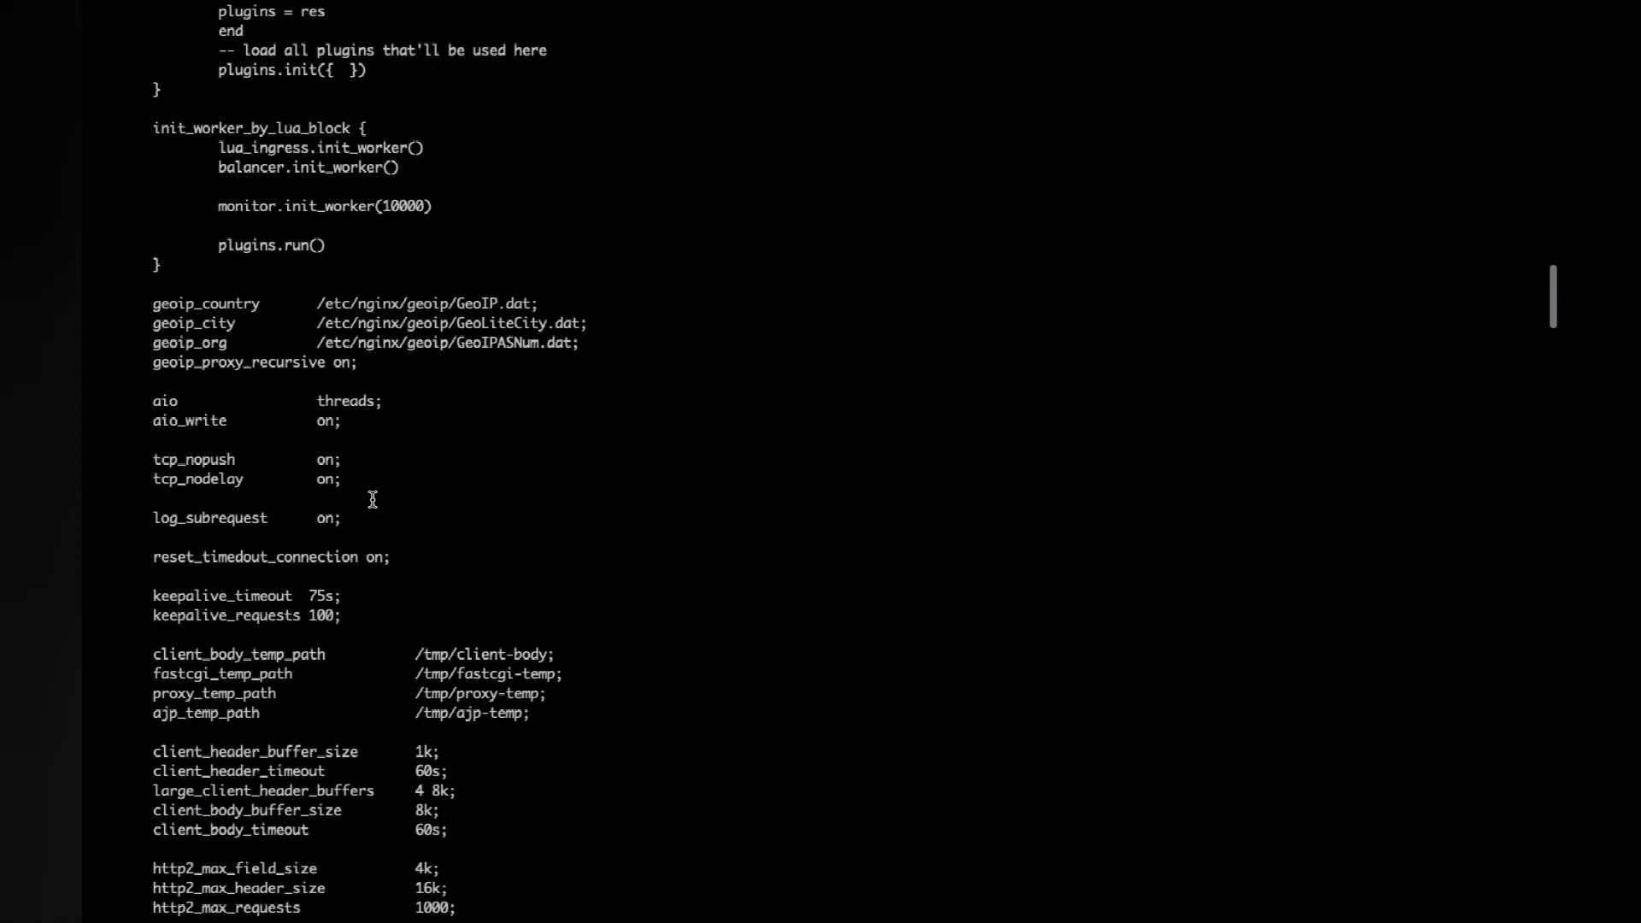
{"action": "scroll", "coordinate": [373, 498], "scroll_direction": "down", "scroll_amount": 19}
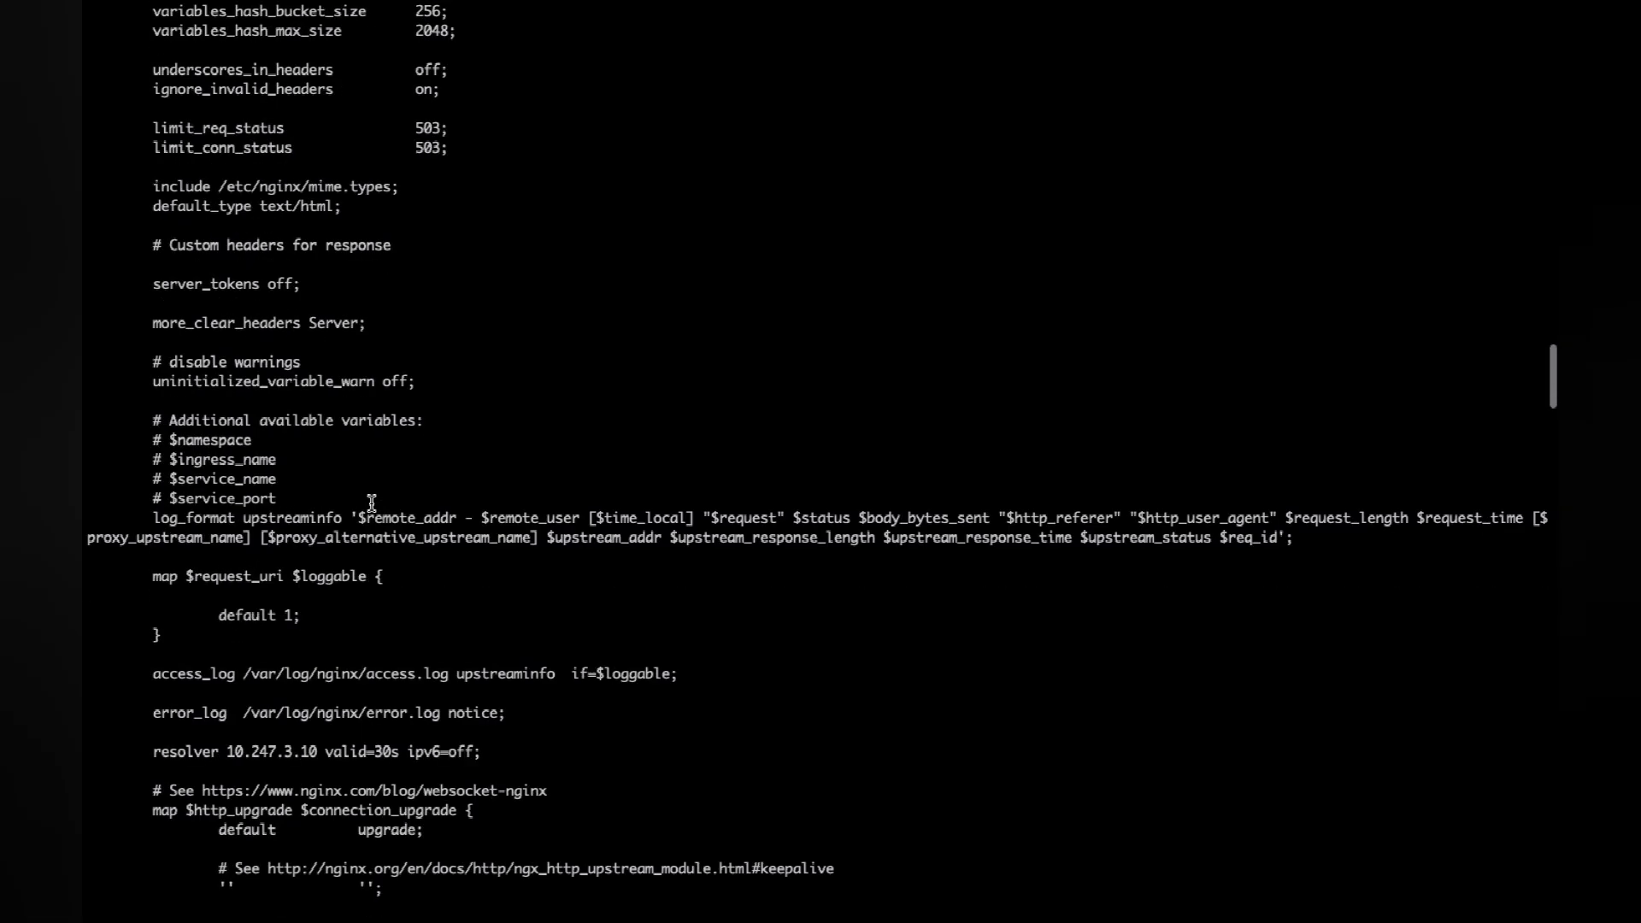
{"action": "scroll", "coordinate": [369, 501], "scroll_direction": "down", "scroll_amount": 8}
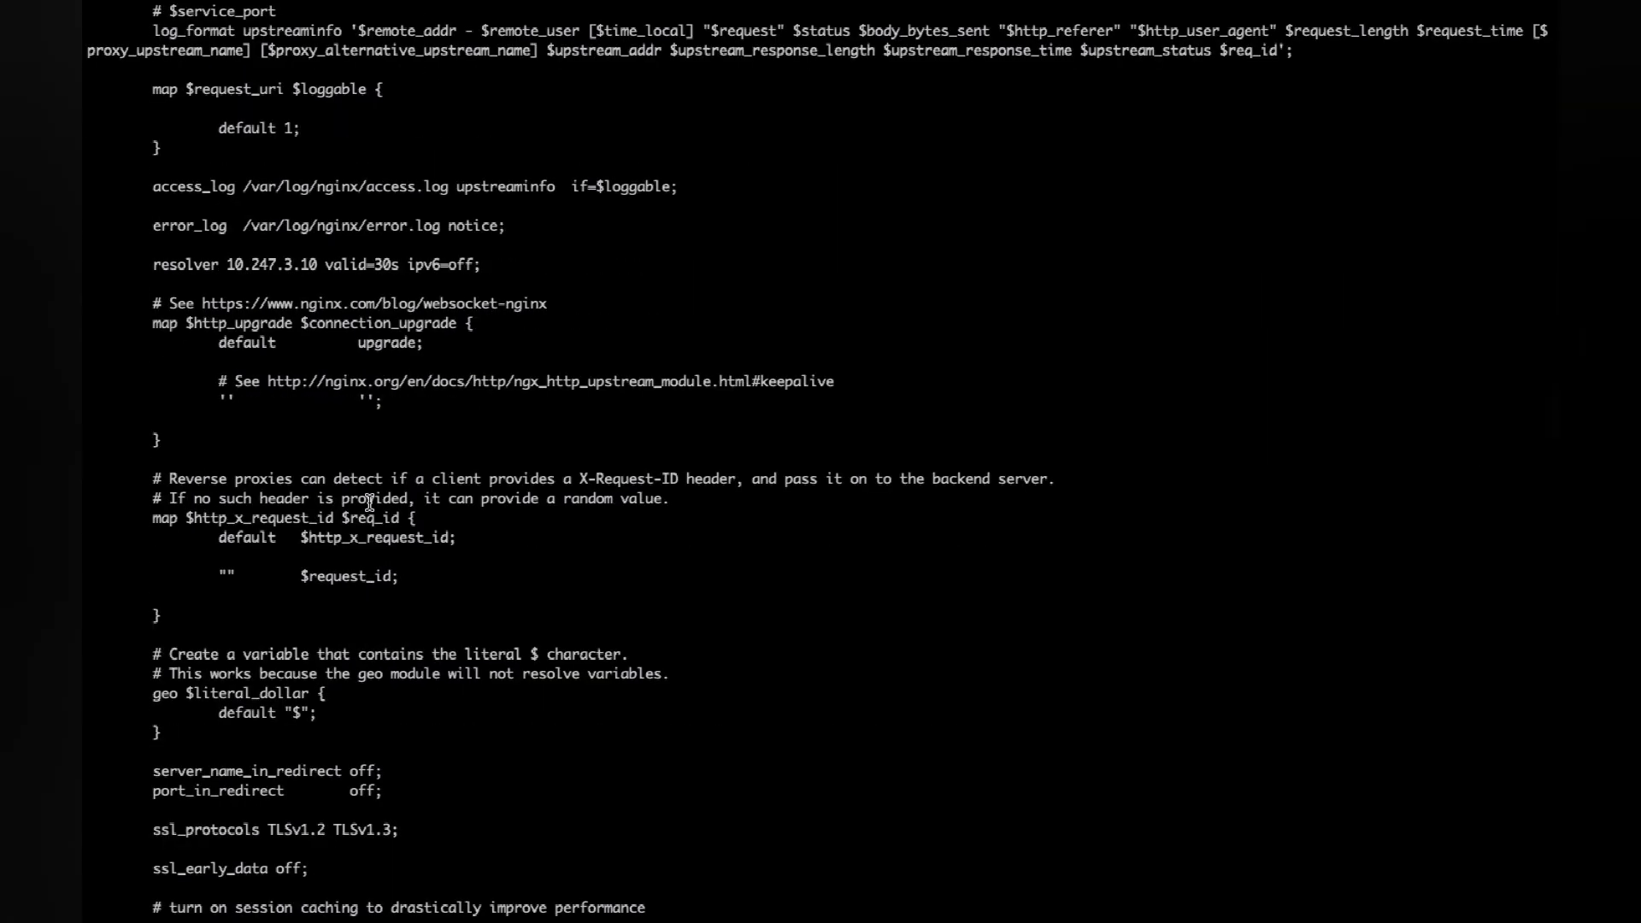
{"action": "scroll", "coordinate": [369, 503], "scroll_direction": "down", "scroll_amount": 16}
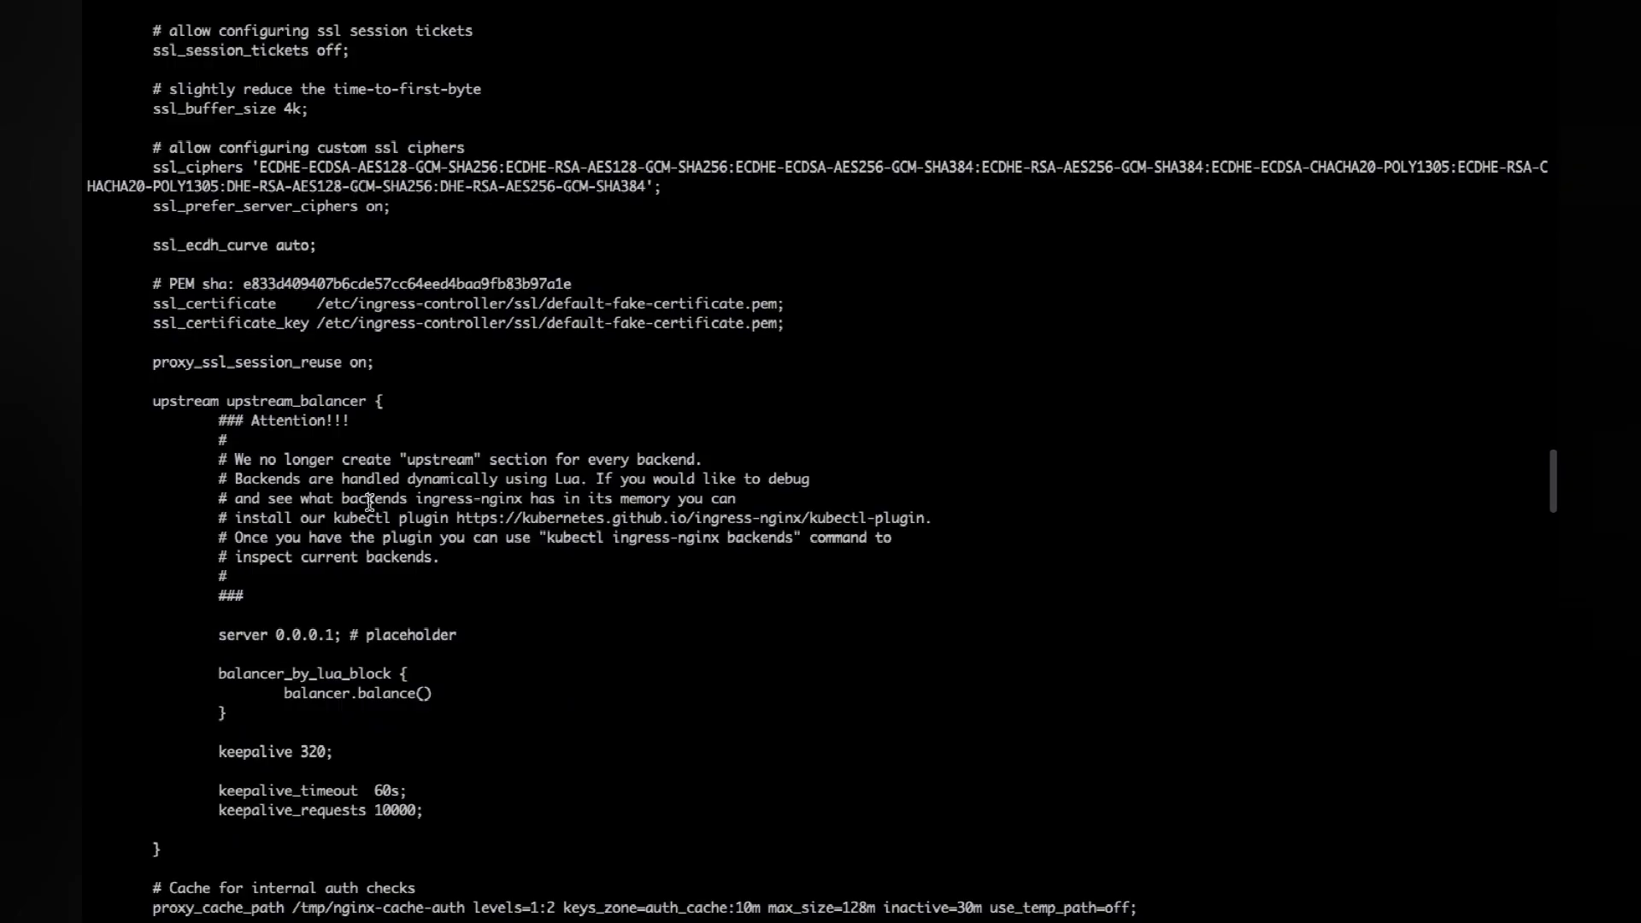
{"action": "scroll", "coordinate": [369, 504], "scroll_direction": "down", "scroll_amount": 8}
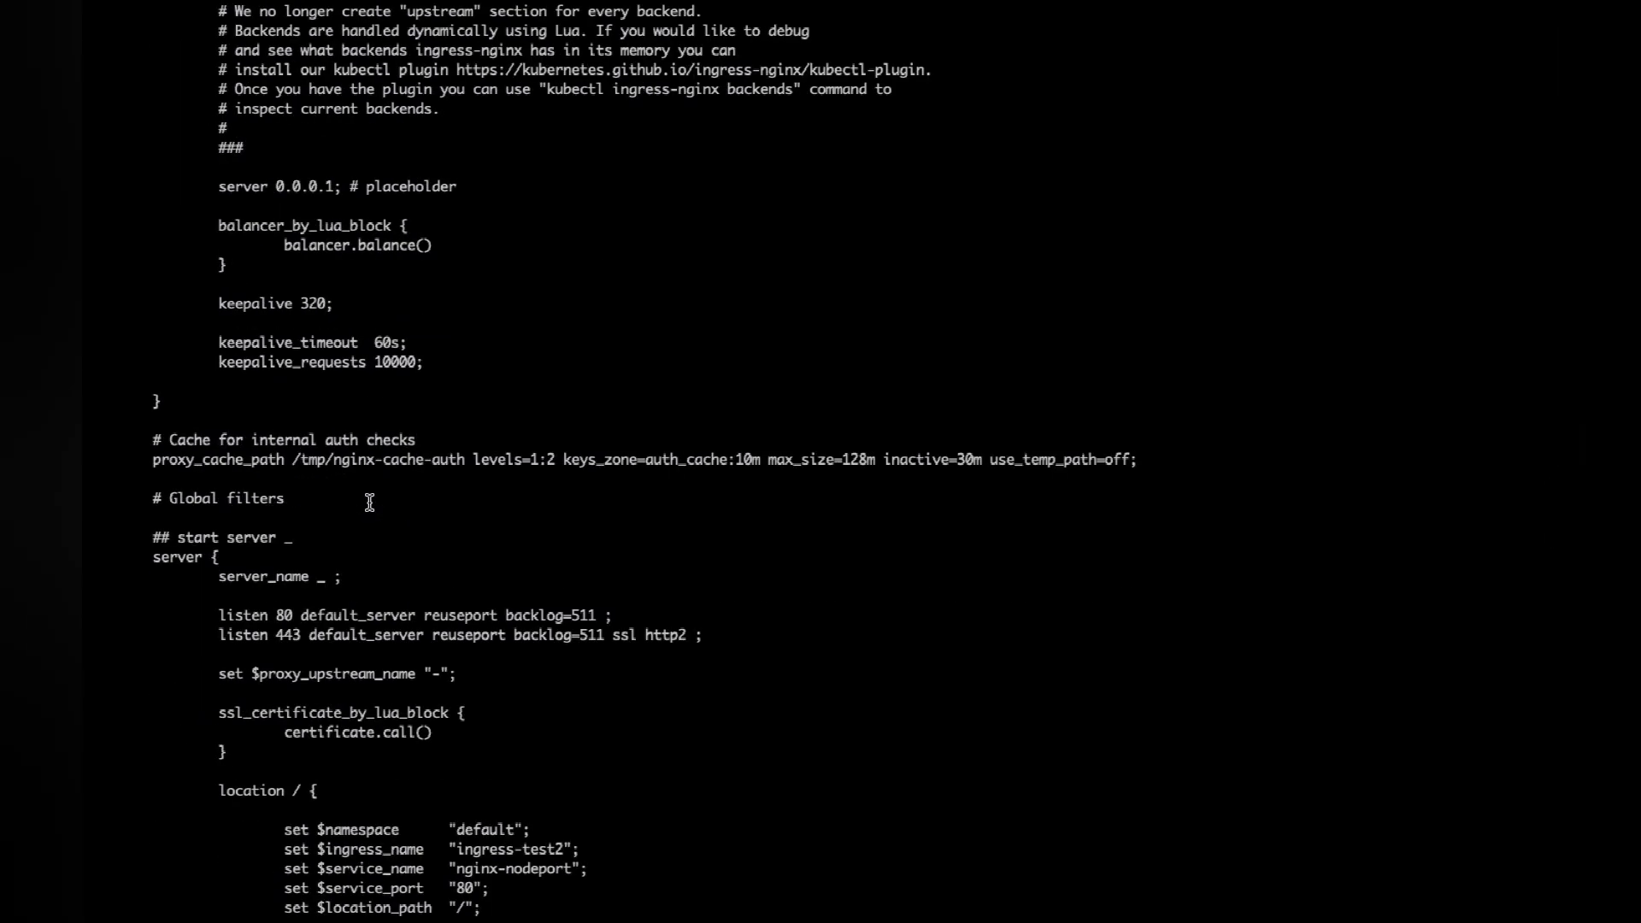
{"action": "scroll", "coordinate": [369, 502], "scroll_direction": "down", "scroll_amount": 2}
{"action": "scroll", "coordinate": [370, 503], "scroll_direction": "down", "scroll_amount": 2}
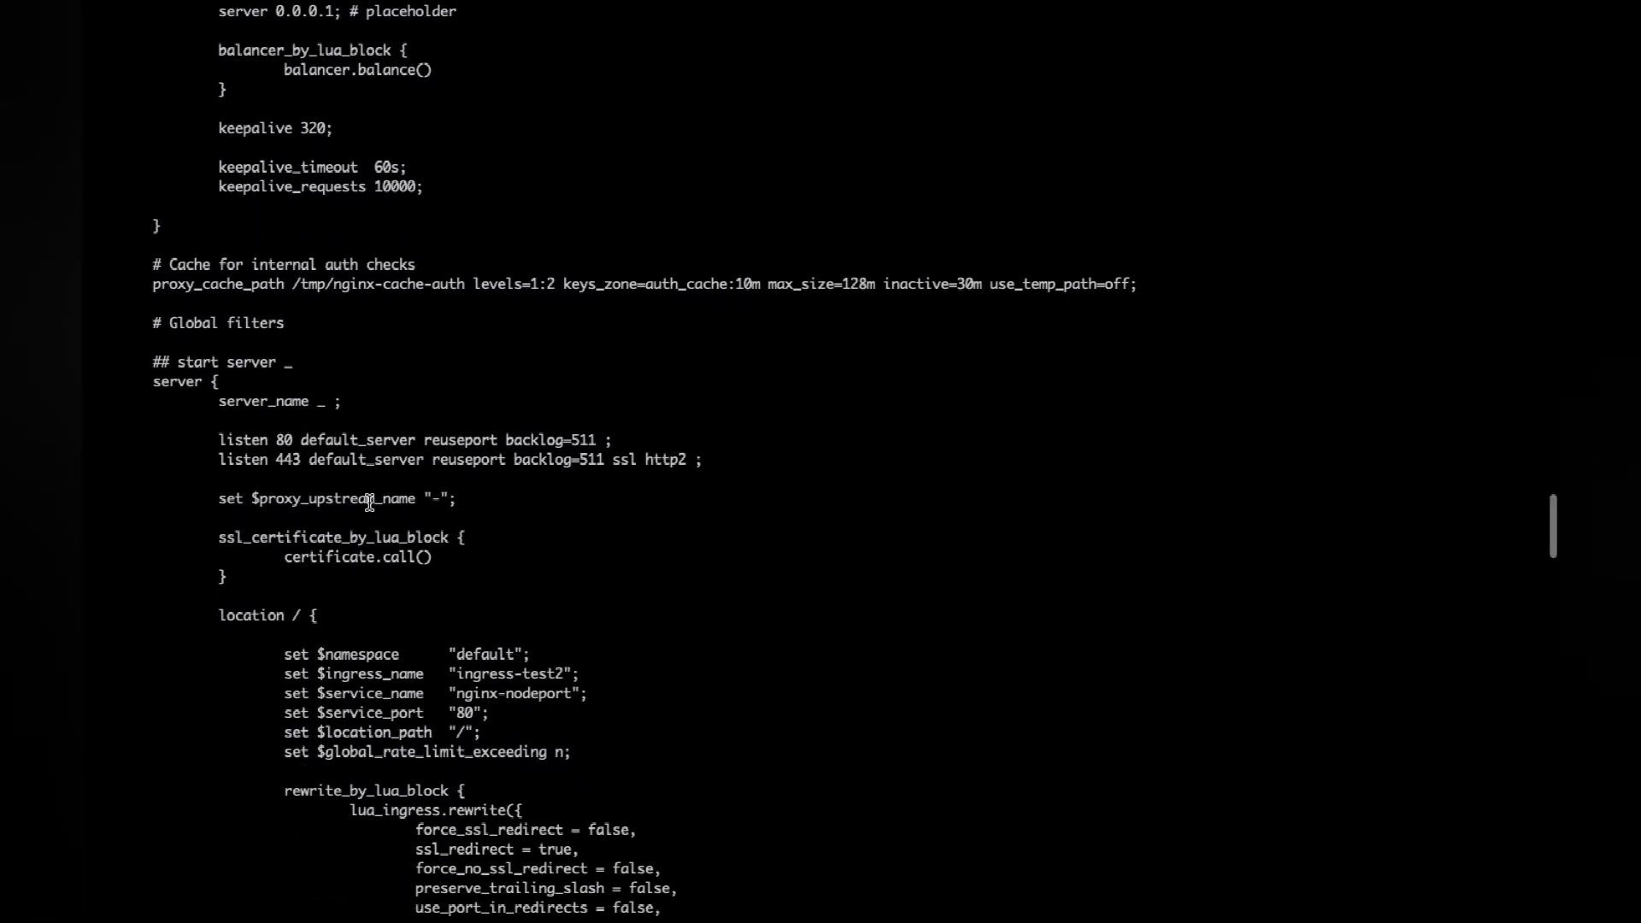
{"action": "scroll", "coordinate": [369, 503], "scroll_direction": "down", "scroll_amount": 3}
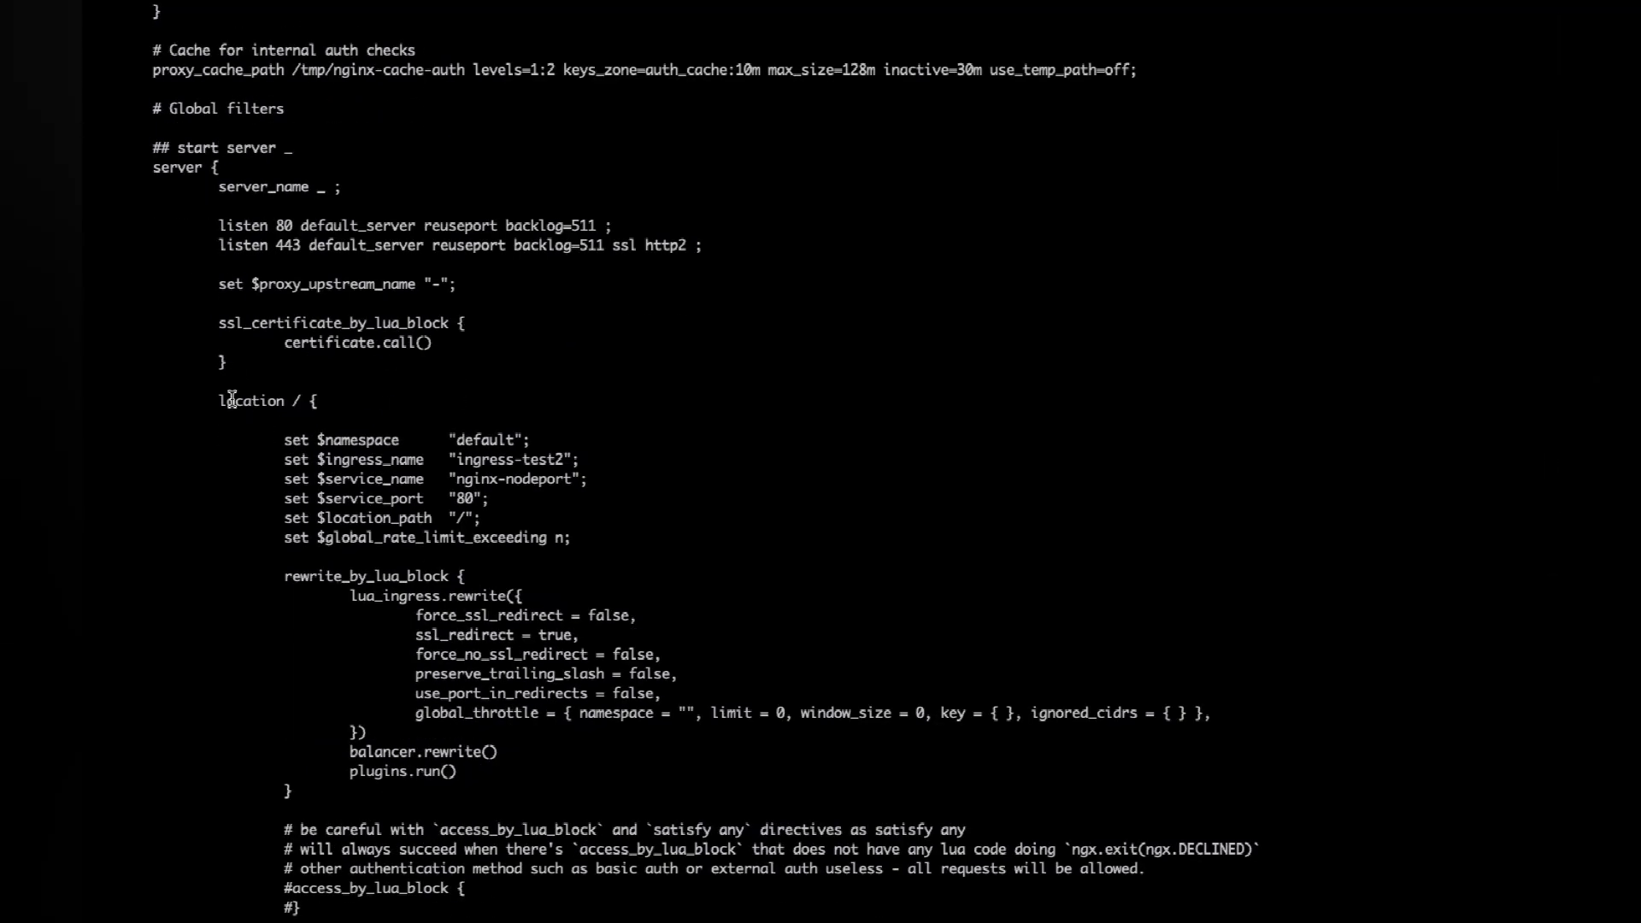
Examine the location / directive in the default server block and highlight the set variables beneath it
{"action": "left_click_drag", "start_coordinate": [214, 400], "coordinate": [300, 403]}
{"action": "left_click", "coordinate": [297, 401]}
{"action": "double_click", "coordinate": [296, 401]}
{"action": "left_click_drag", "start_coordinate": [290, 448], "coordinate": [579, 540]}
{"action": "left_click", "coordinate": [579, 540]}
Check the ingress name, service name and service port variables that the location / block maps requests to
{"action": "double_click", "coordinate": [494, 479]}
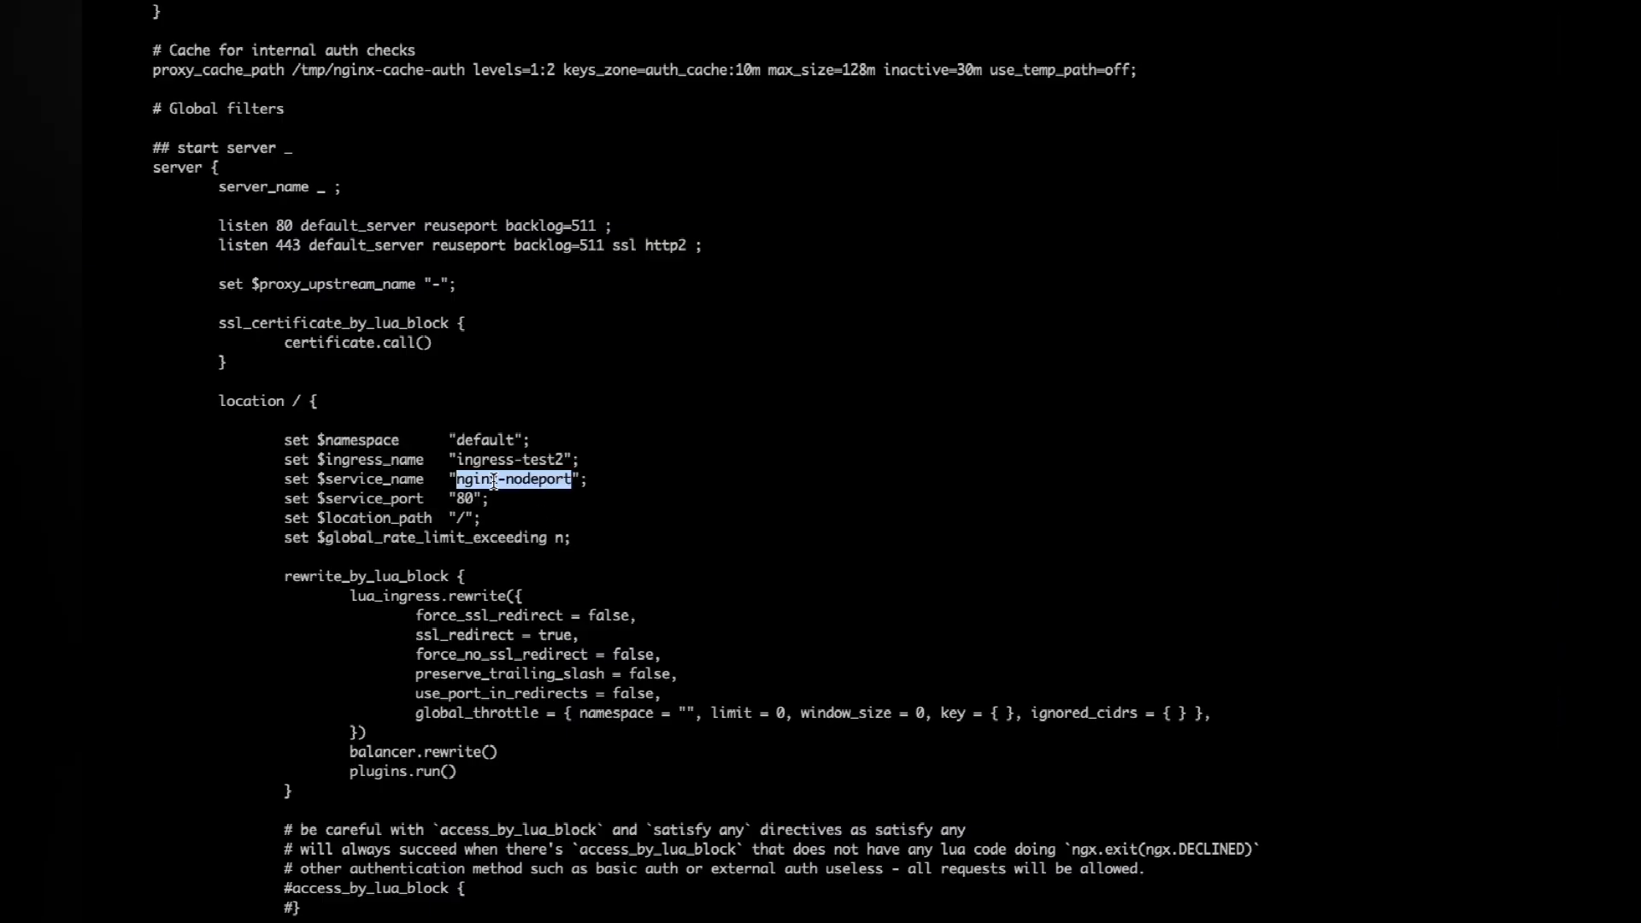
{"action": "double_click", "coordinate": [470, 462]}
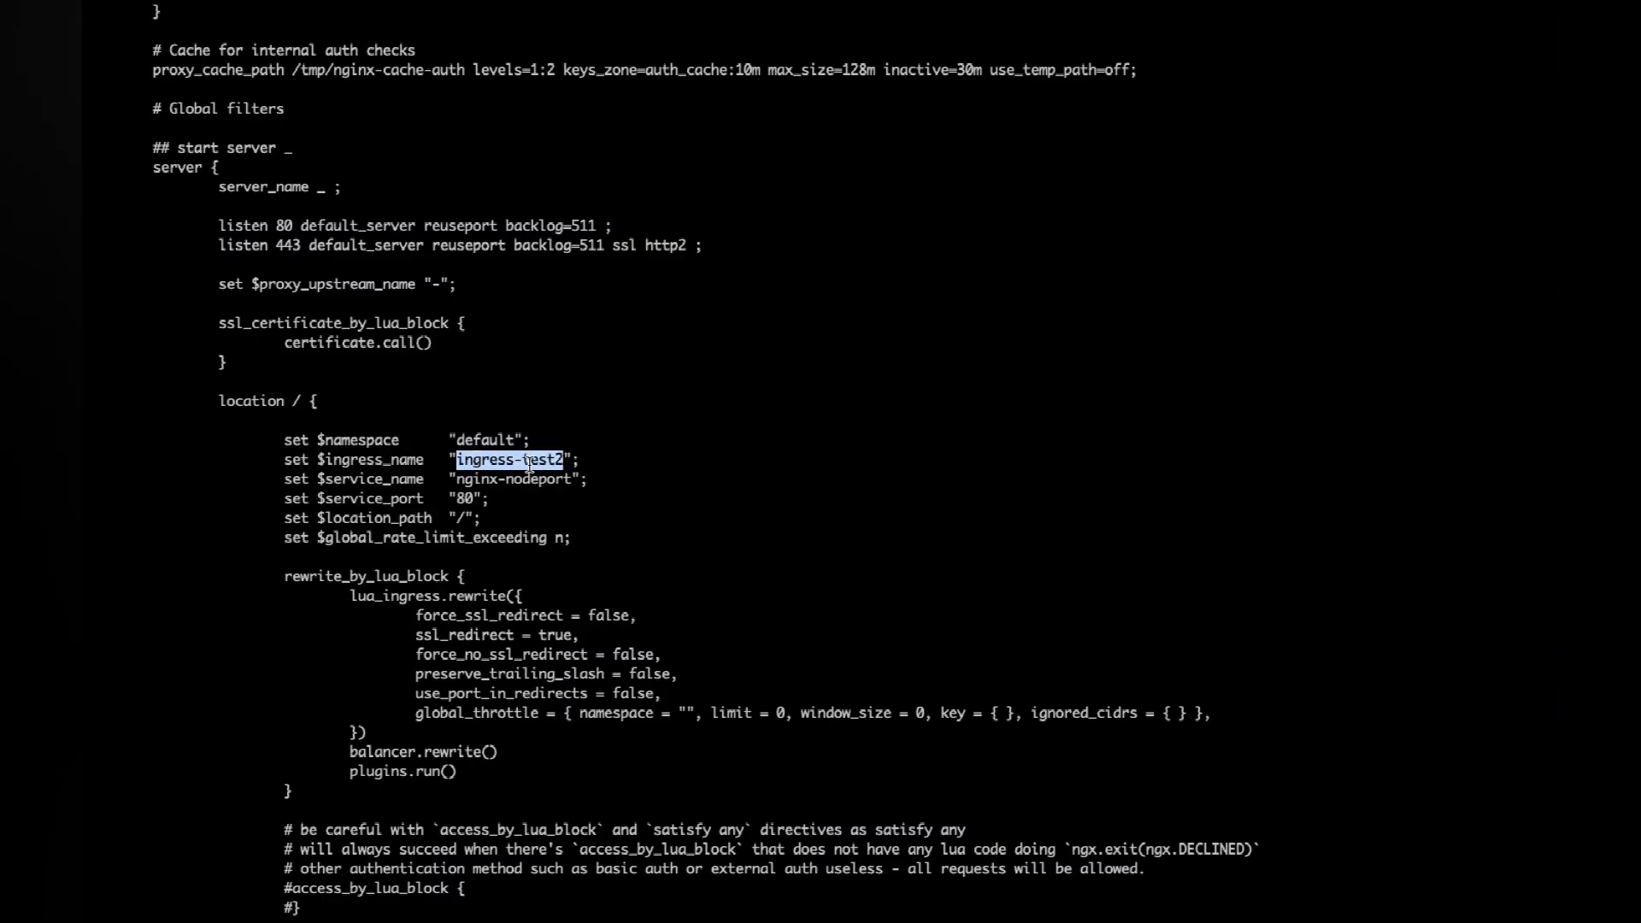
{"action": "double_click", "coordinate": [472, 480]}
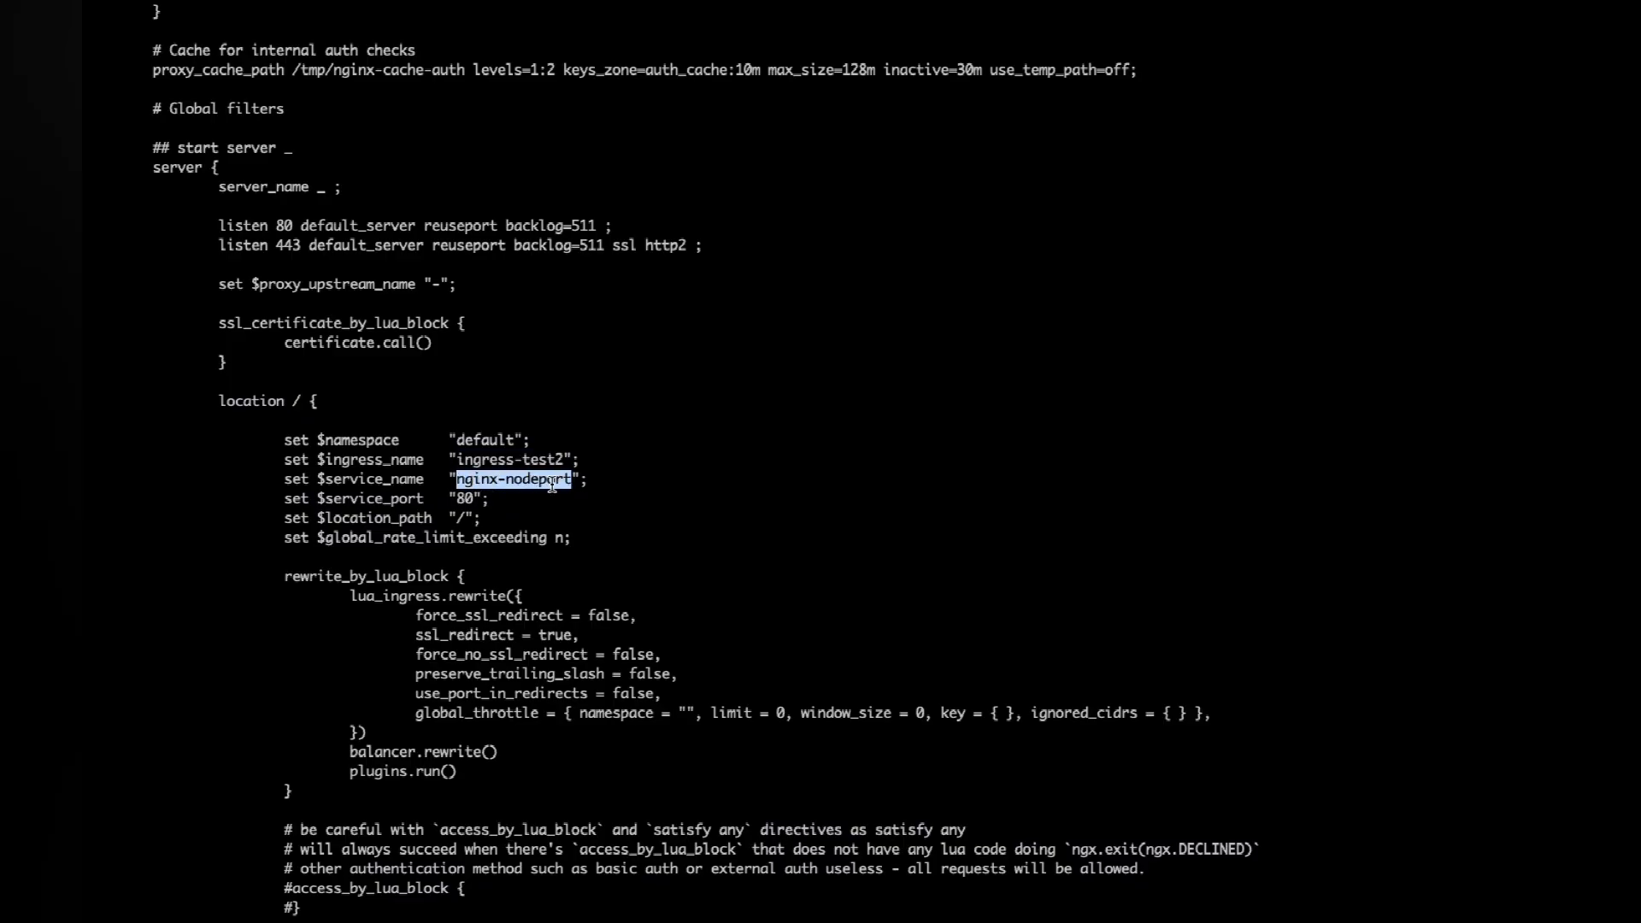
{"action": "left_click", "coordinate": [498, 487]}
{"action": "double_click", "coordinate": [474, 498]}
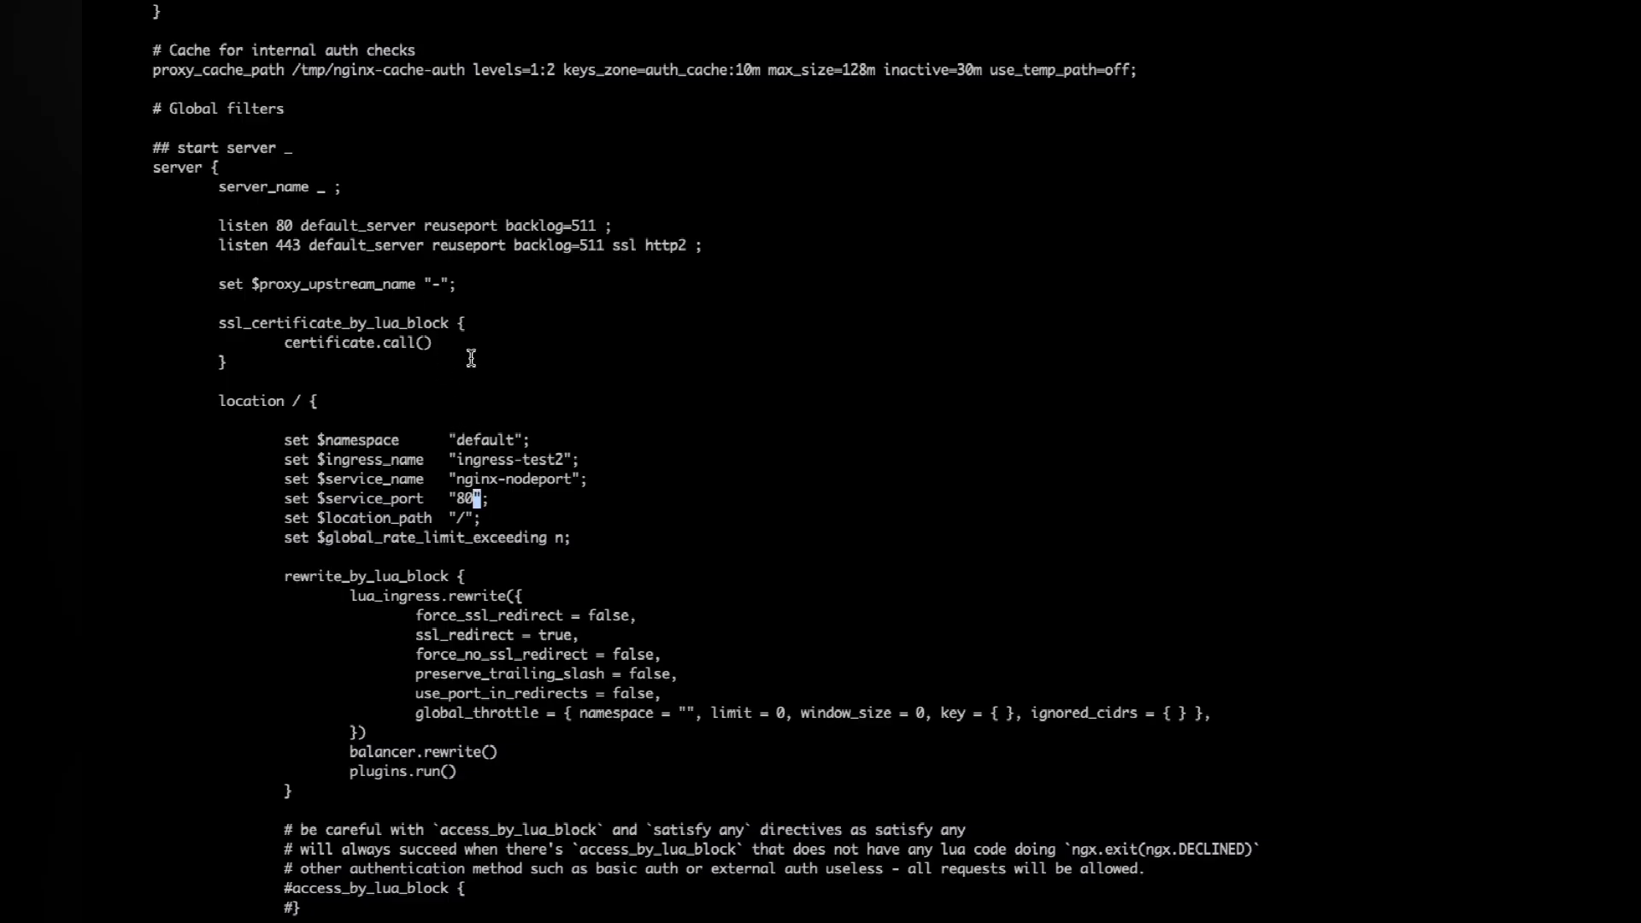
{"action": "double_click", "coordinate": [298, 401]}
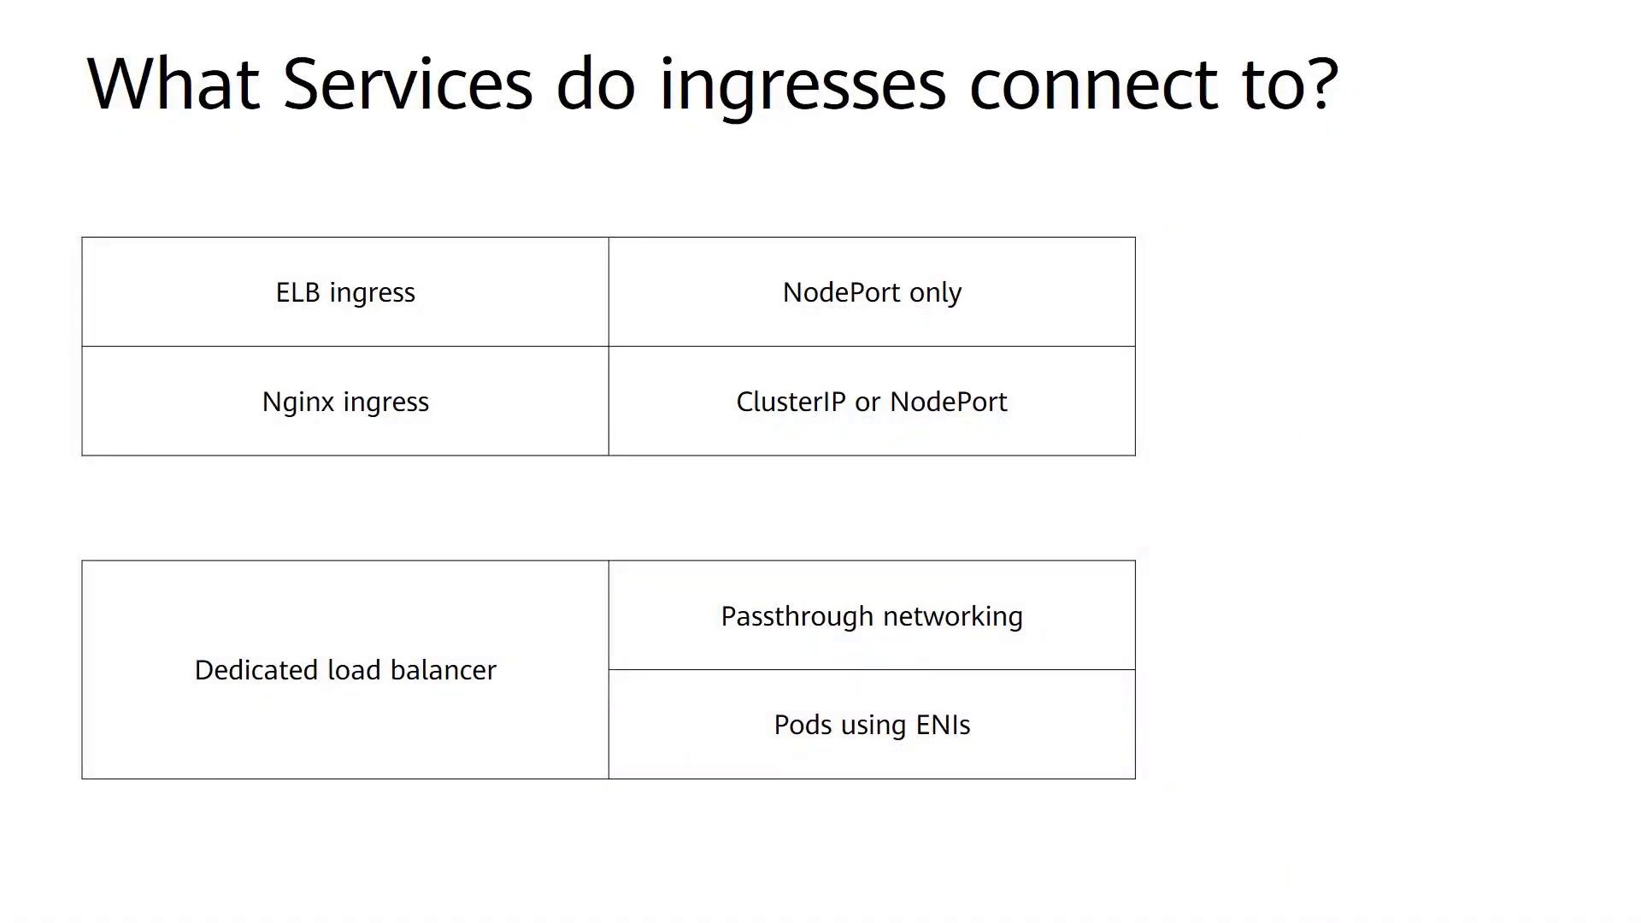